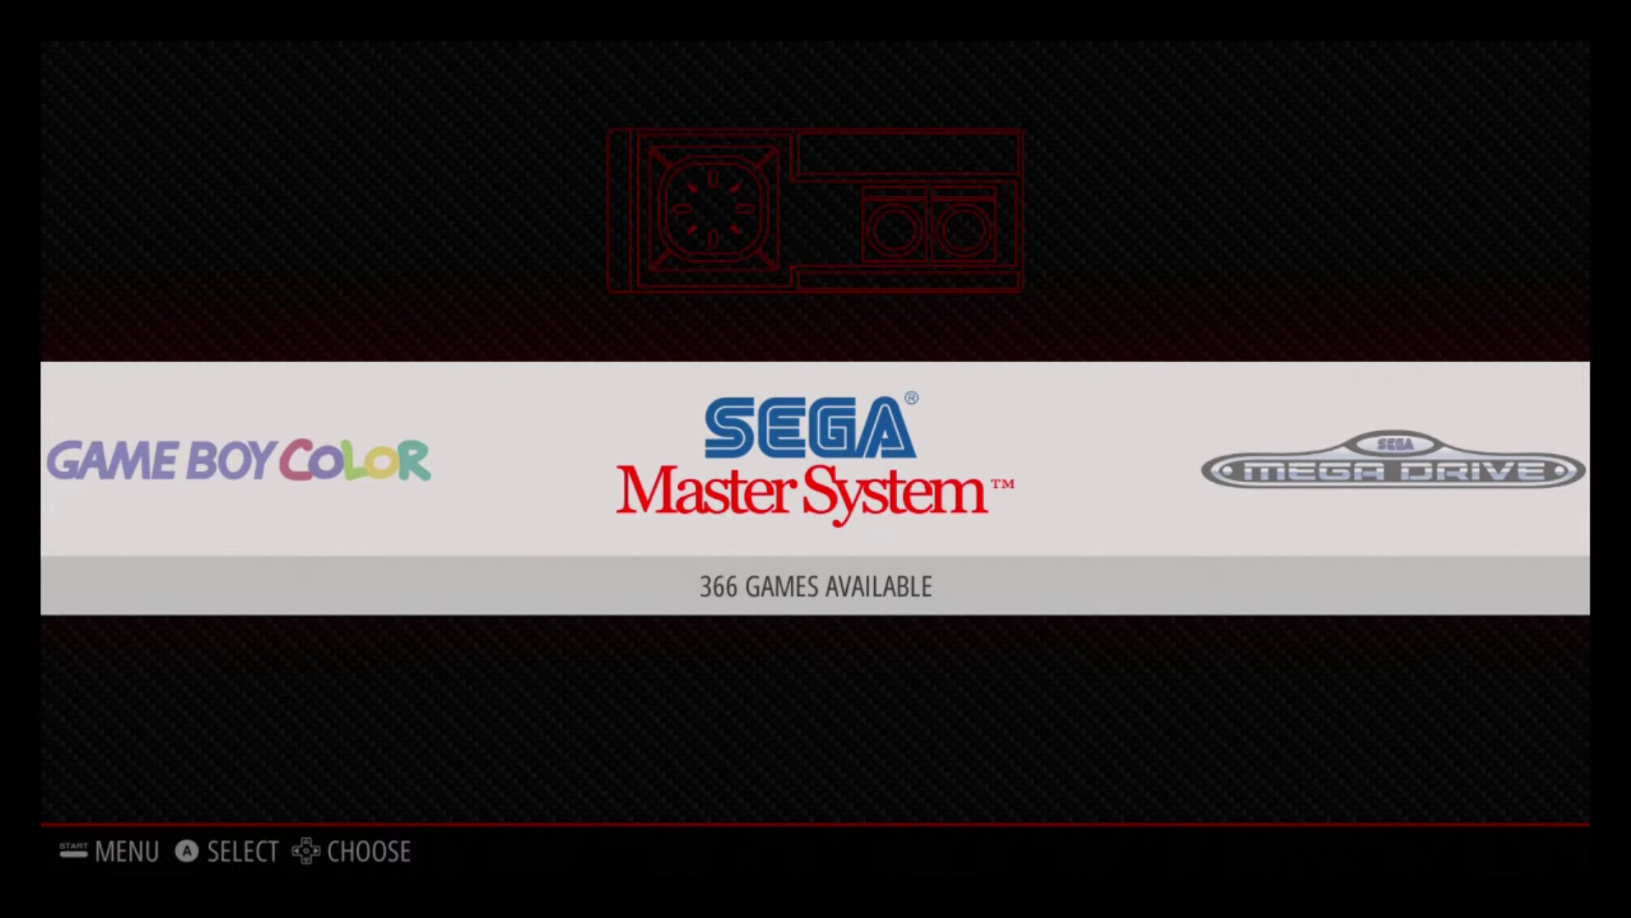
- Go to Sega Mega Drive on the carousel and open its list, showing Castlevania: Bloodlines (USA)
key("Right")
key("Right")
key("Left")
key("Left")
key("Right")
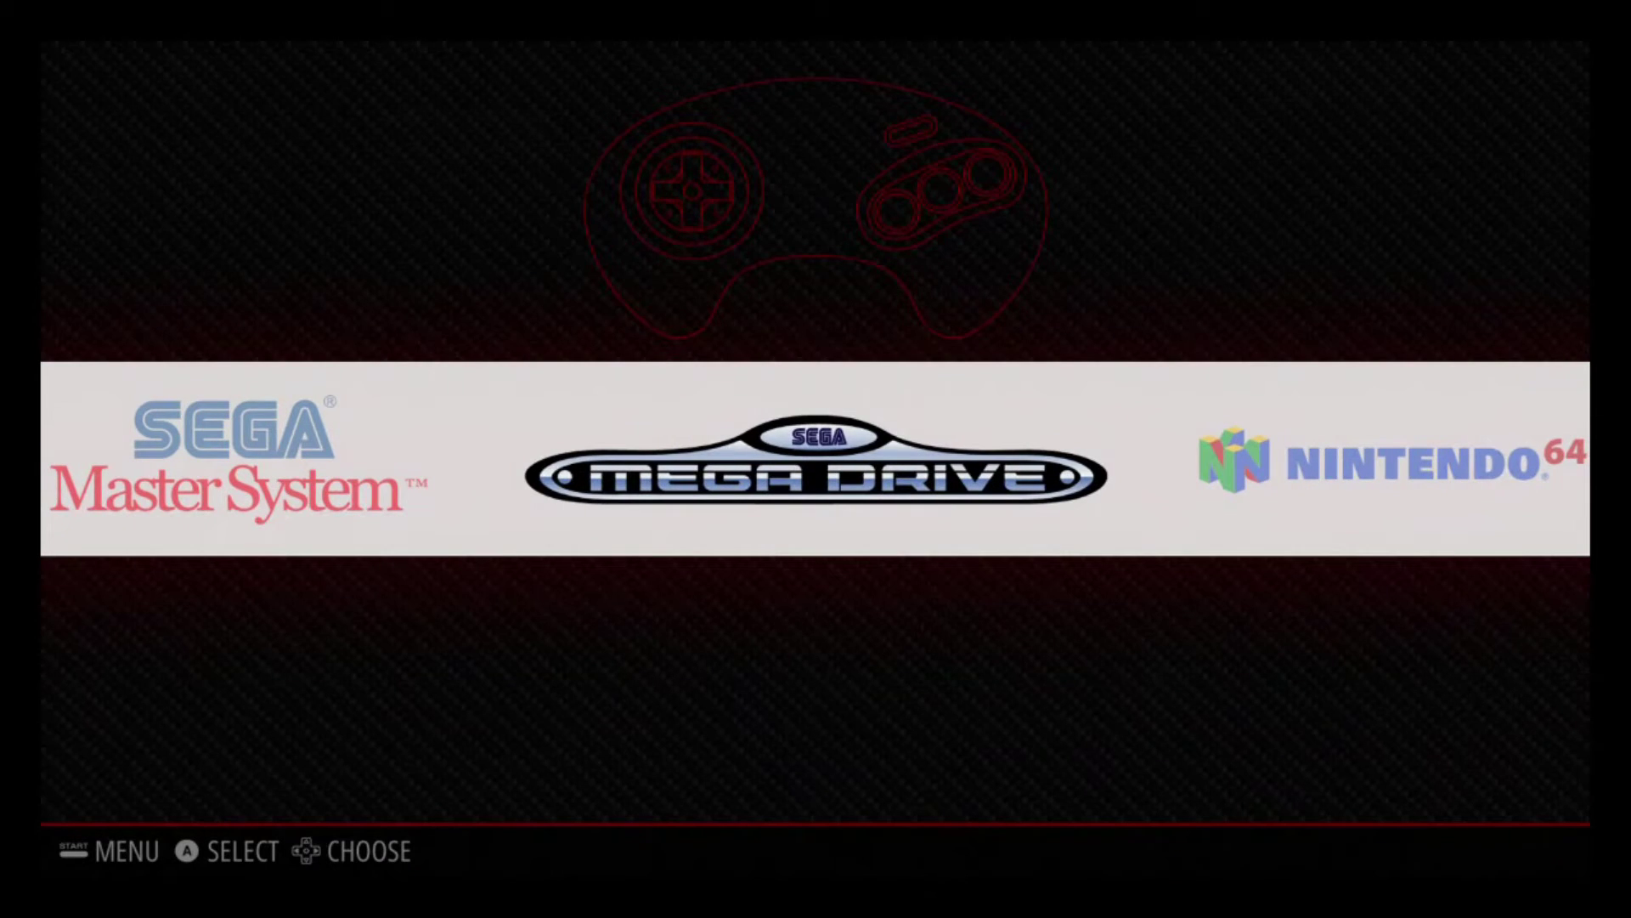
key("Return")
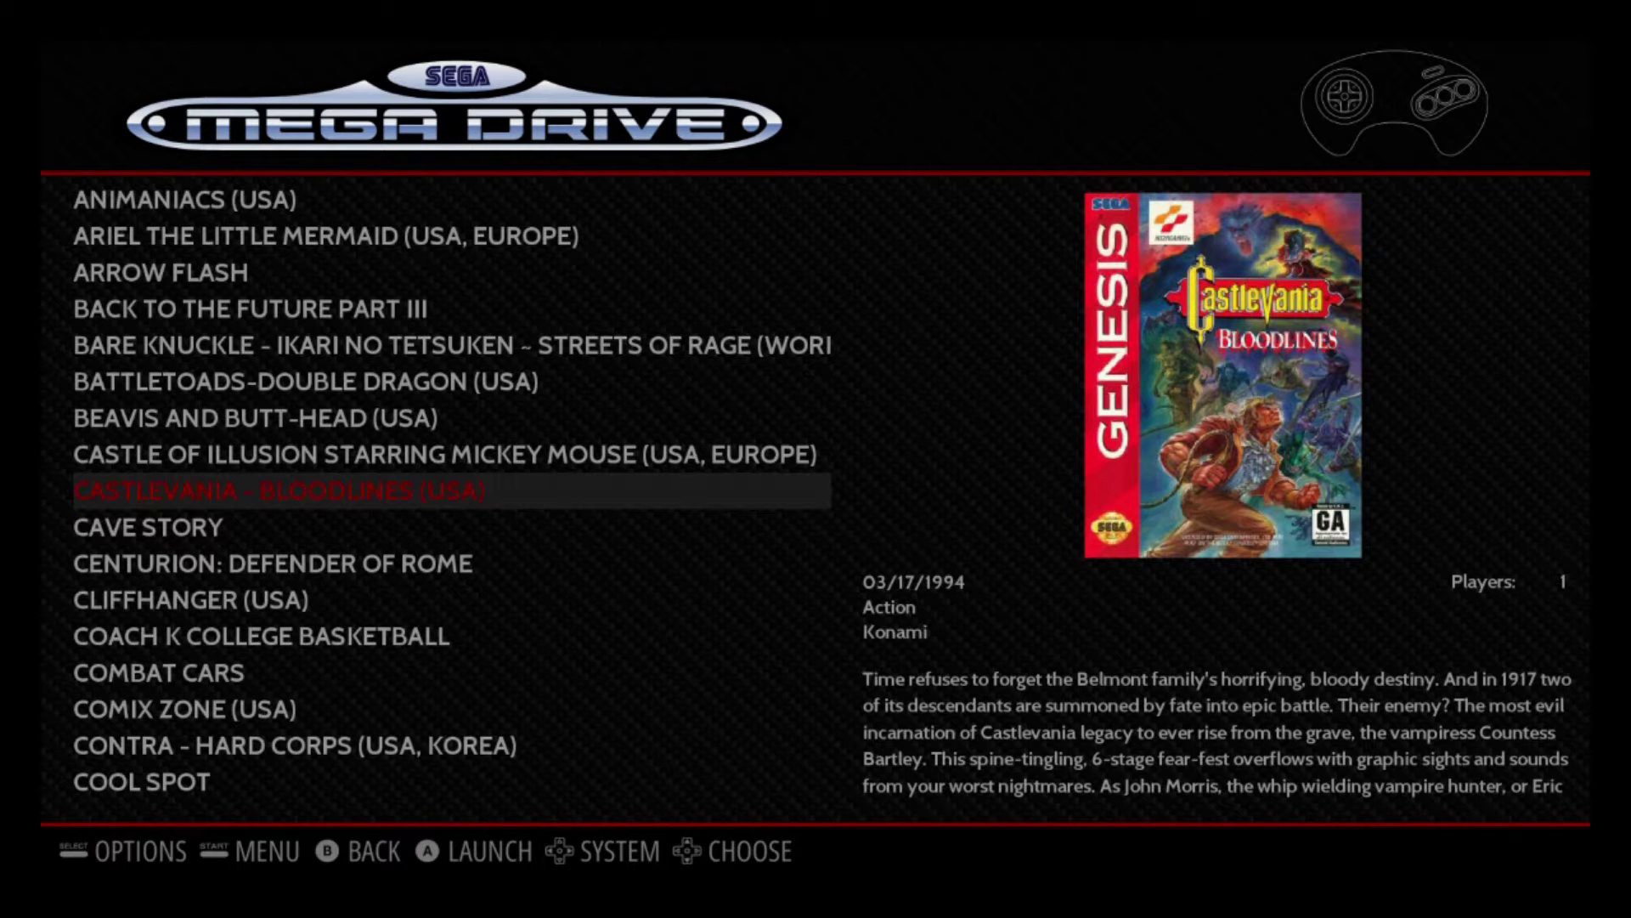
- Browse Castlevania, Cave Story, Centurion and Cliffhanger to view their box art and descriptions
key("Down")
key("Down")
key("Down")
key("Up")
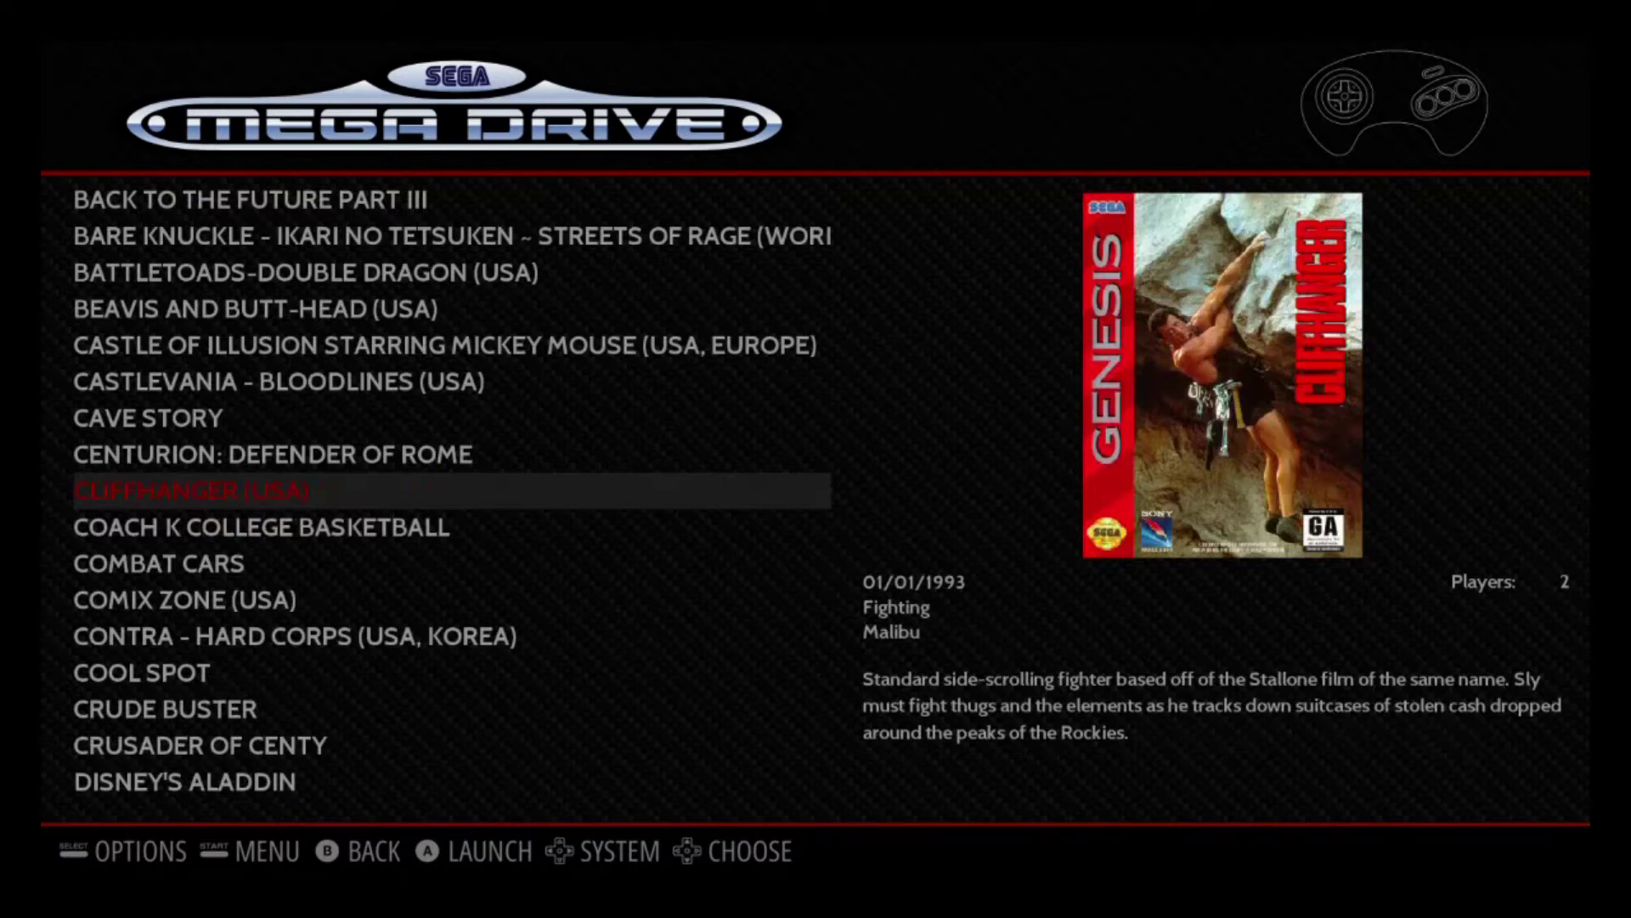
key("Up")
key("Up")
key("Up")
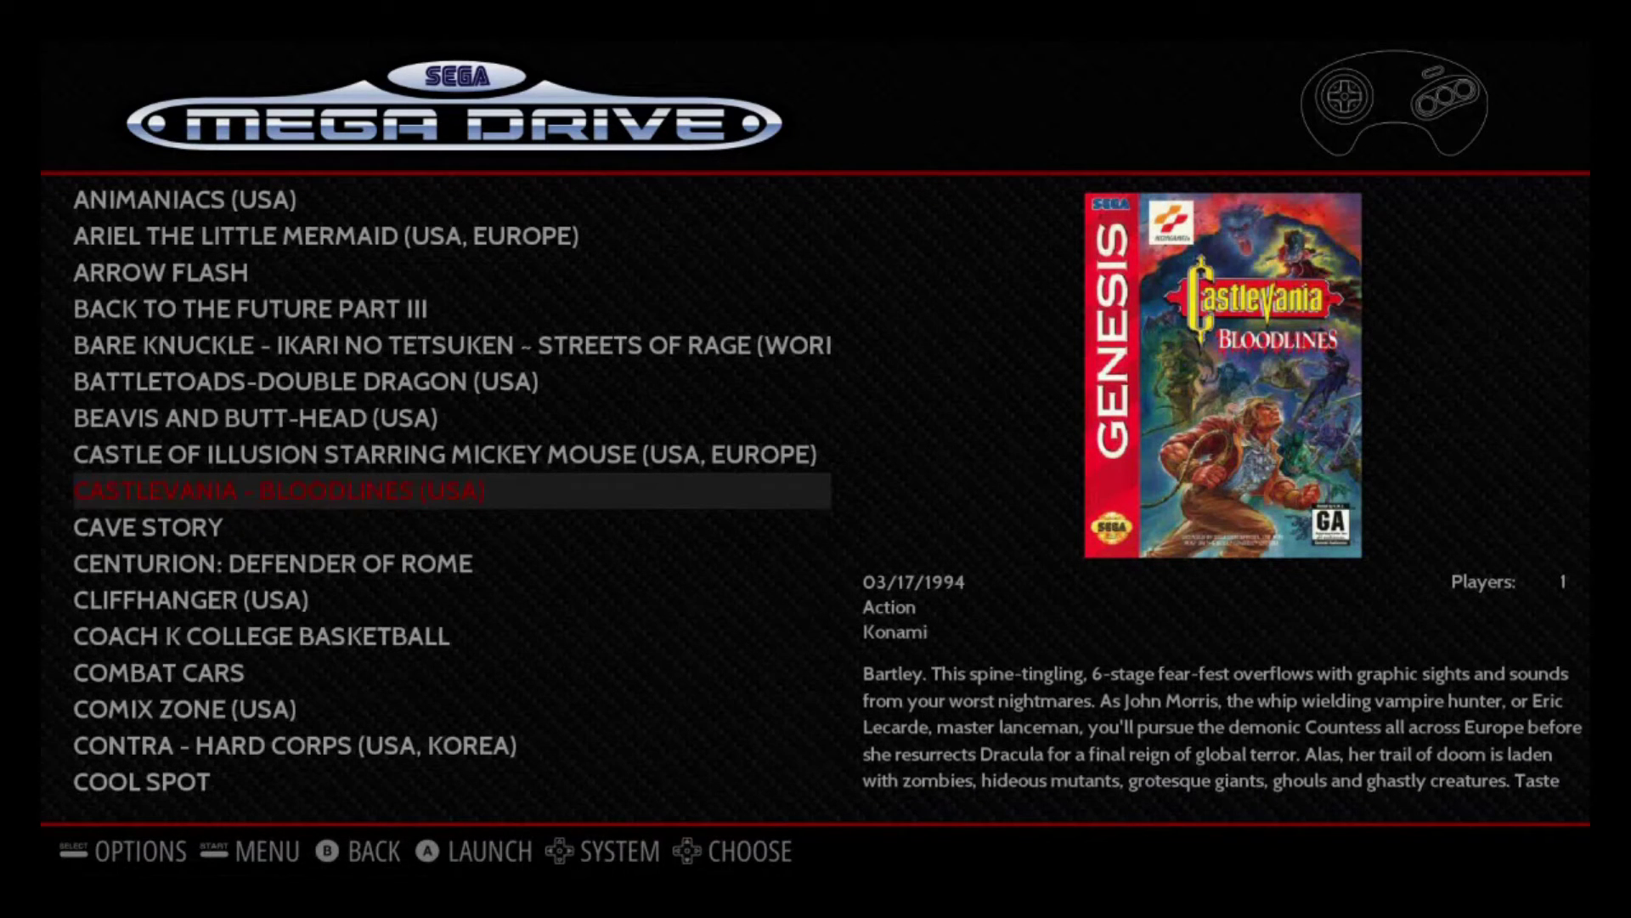
key("Down")
key("Down")
key("Down")
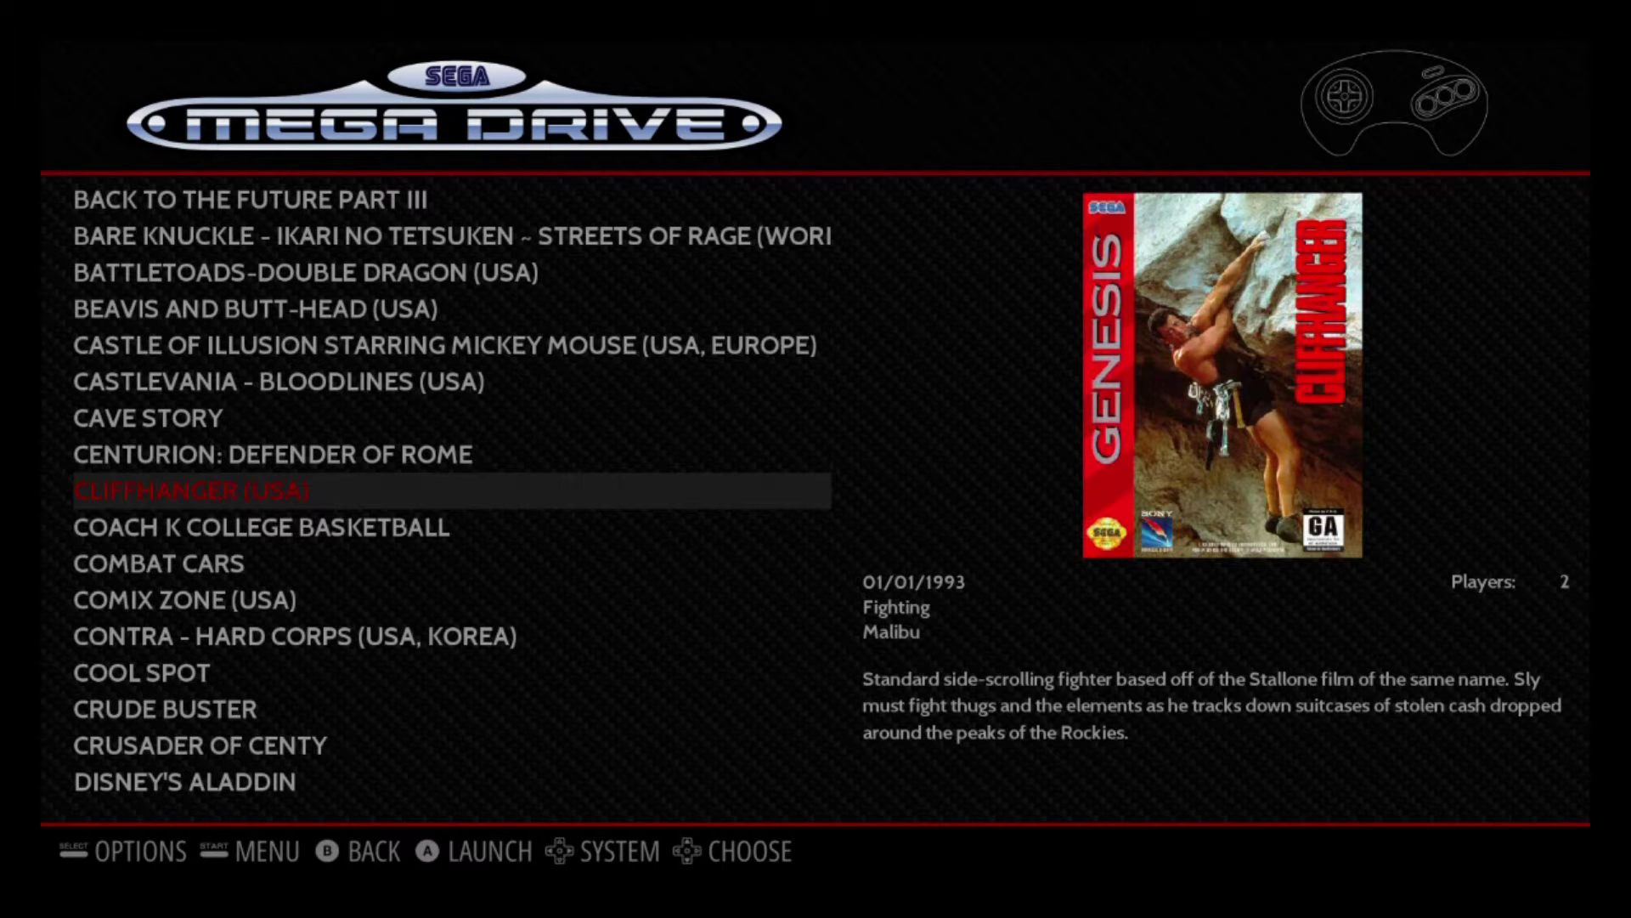
key("Up")
key("Up")
key("Up")
key("Up")
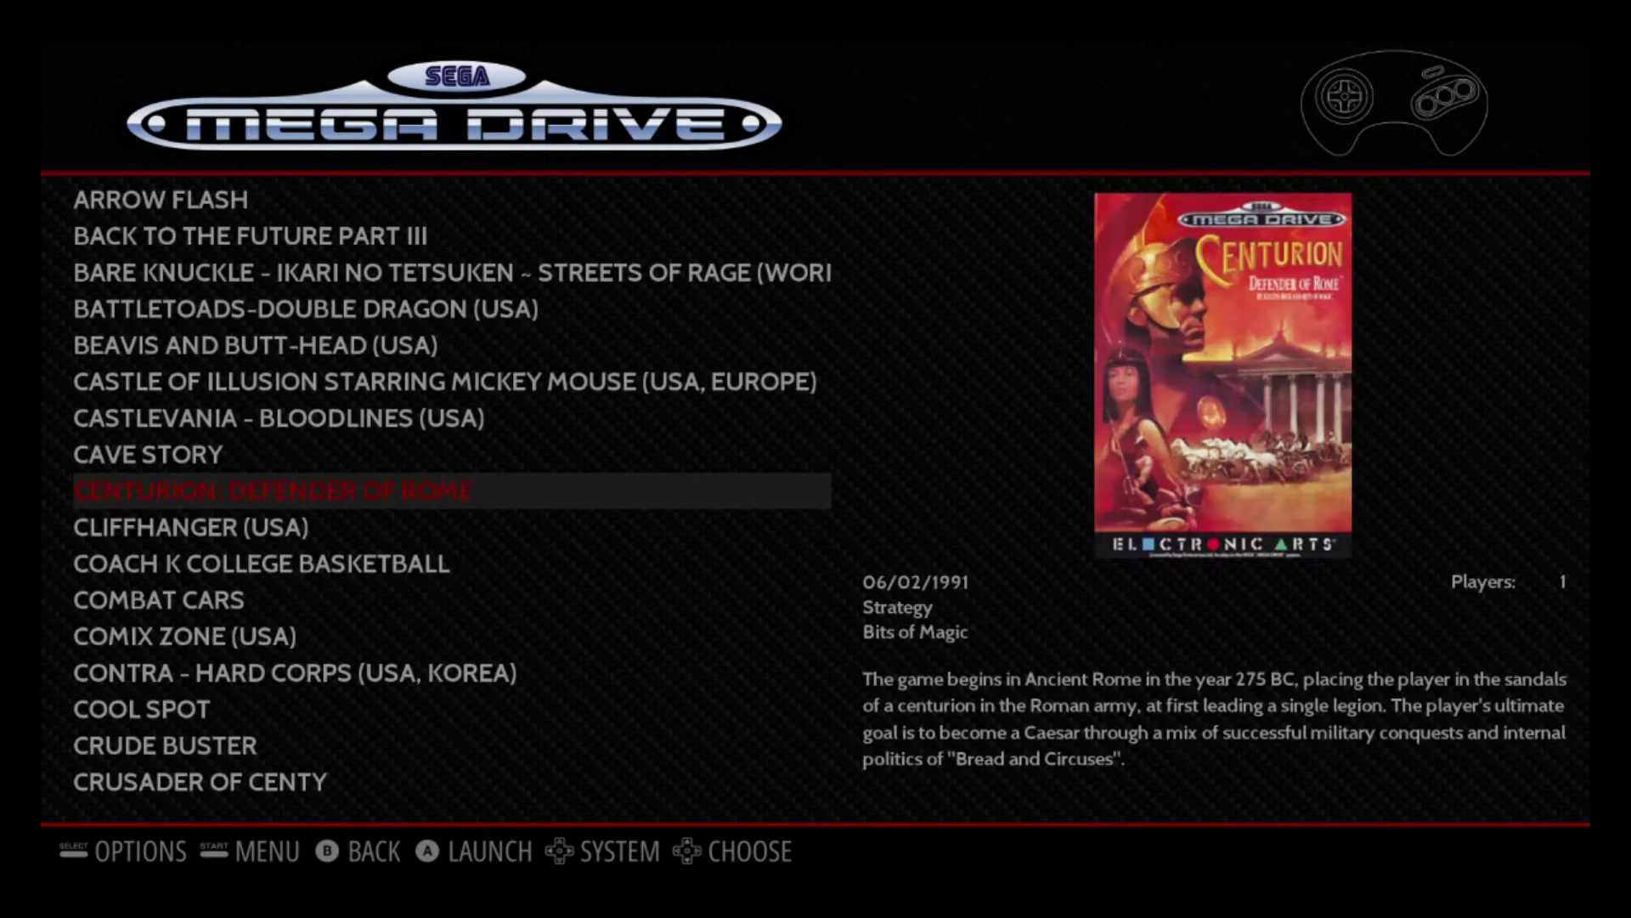
- Leave the Mega Drive list and open the Sega Master System game list
key("Escape")
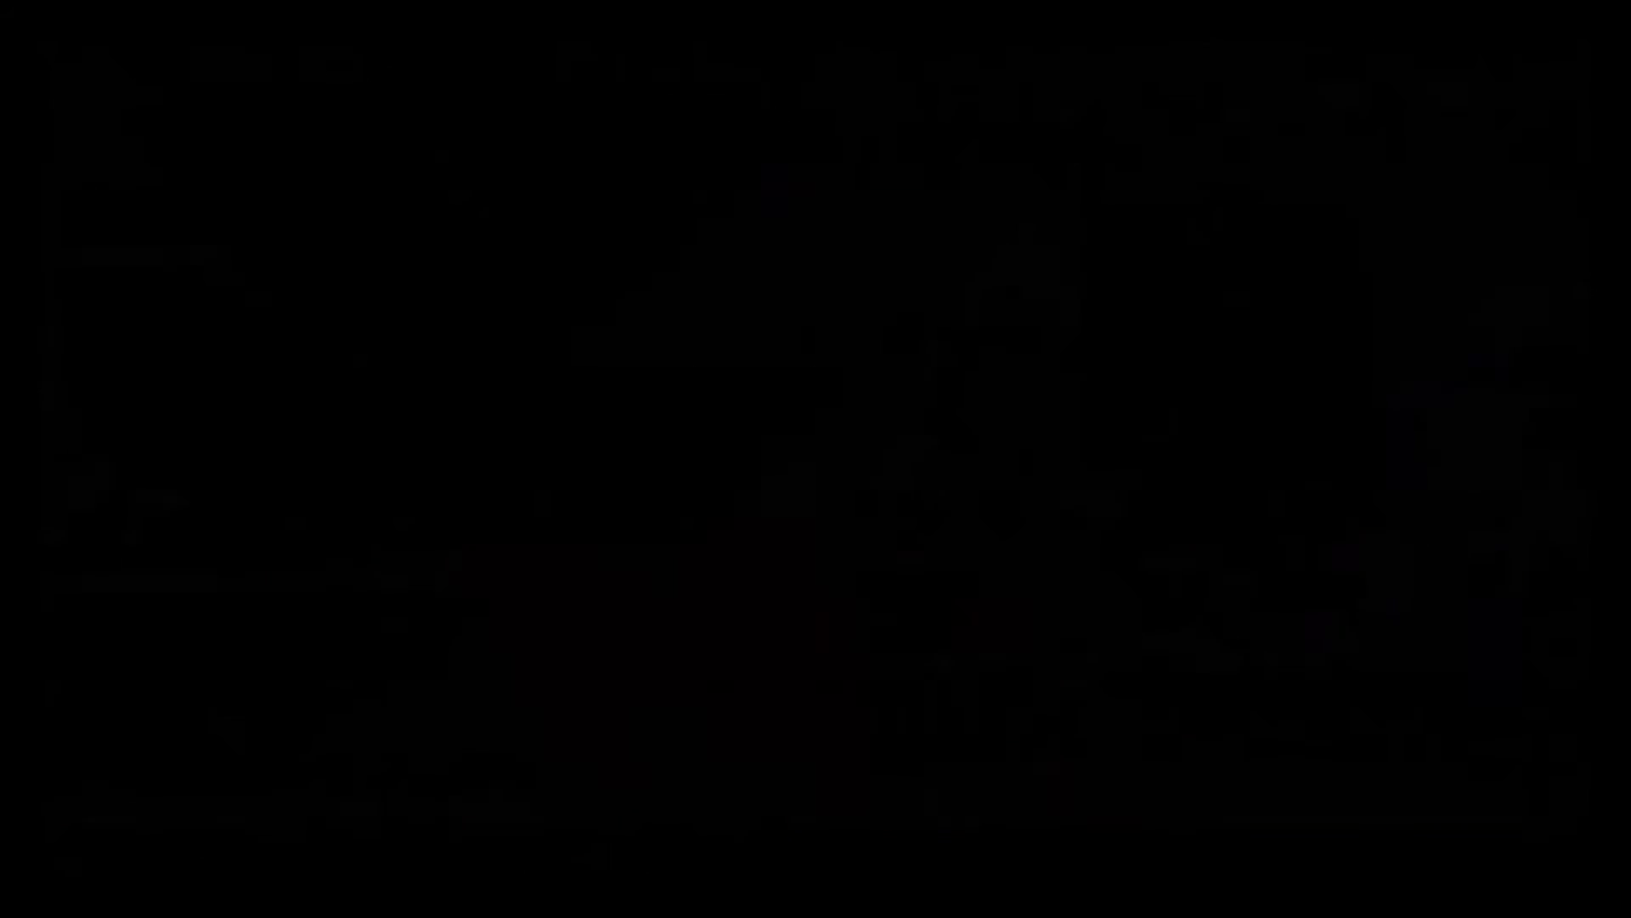
key("Left")
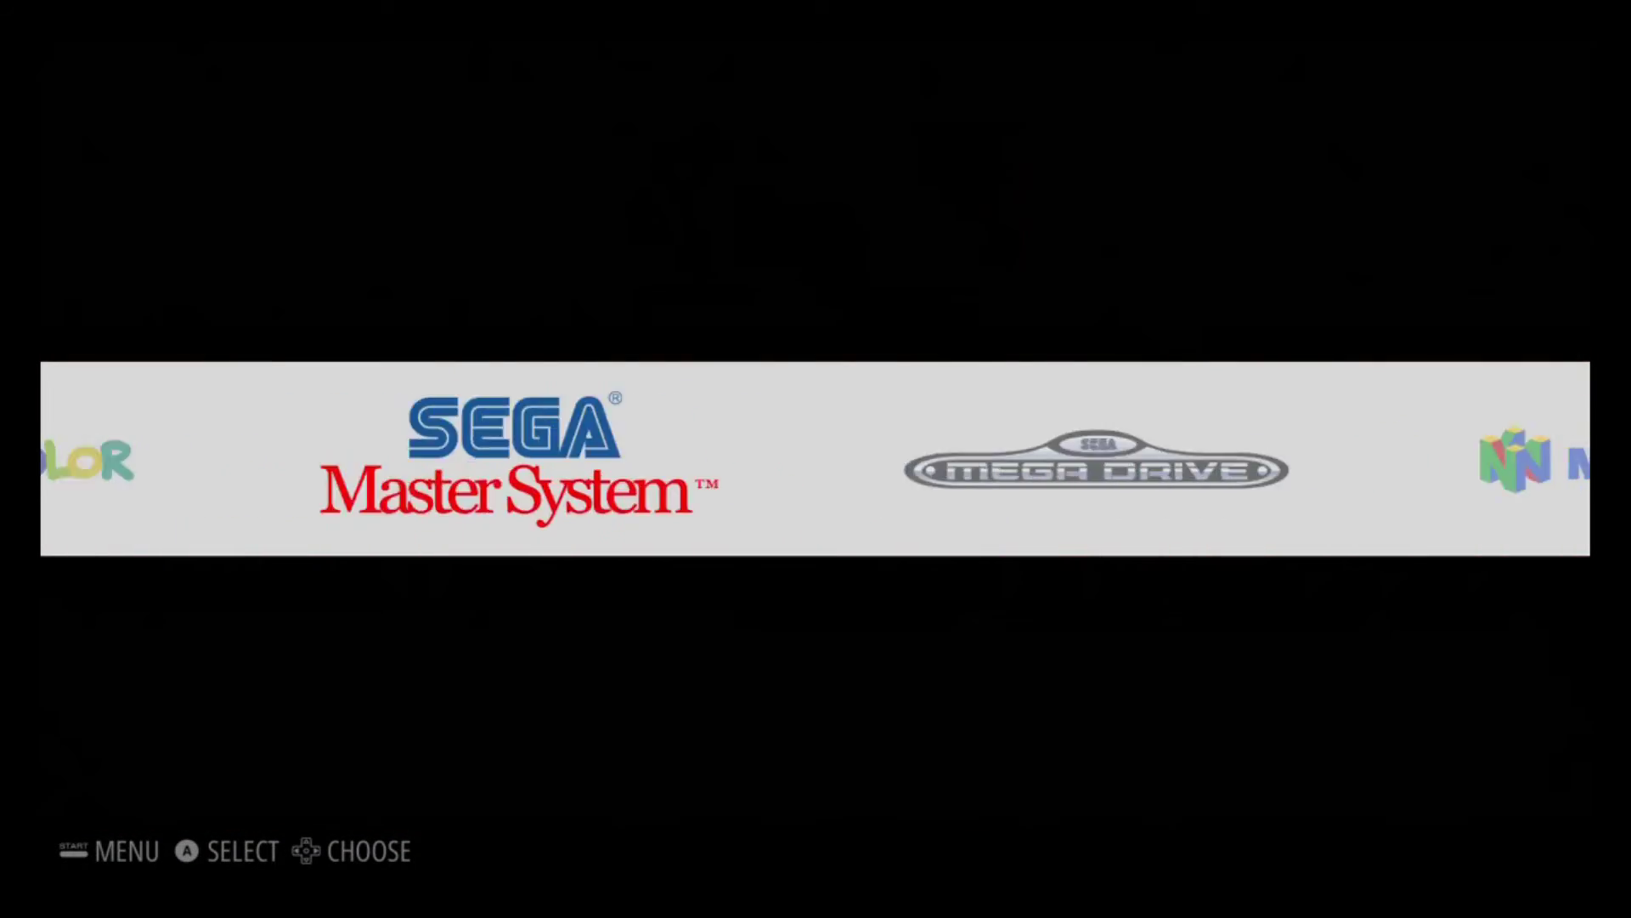
key("Return")
- Scroll up to the first game, 20-EM-1 (B) [!], then return to the system carousel
key("Down")
key("Down")
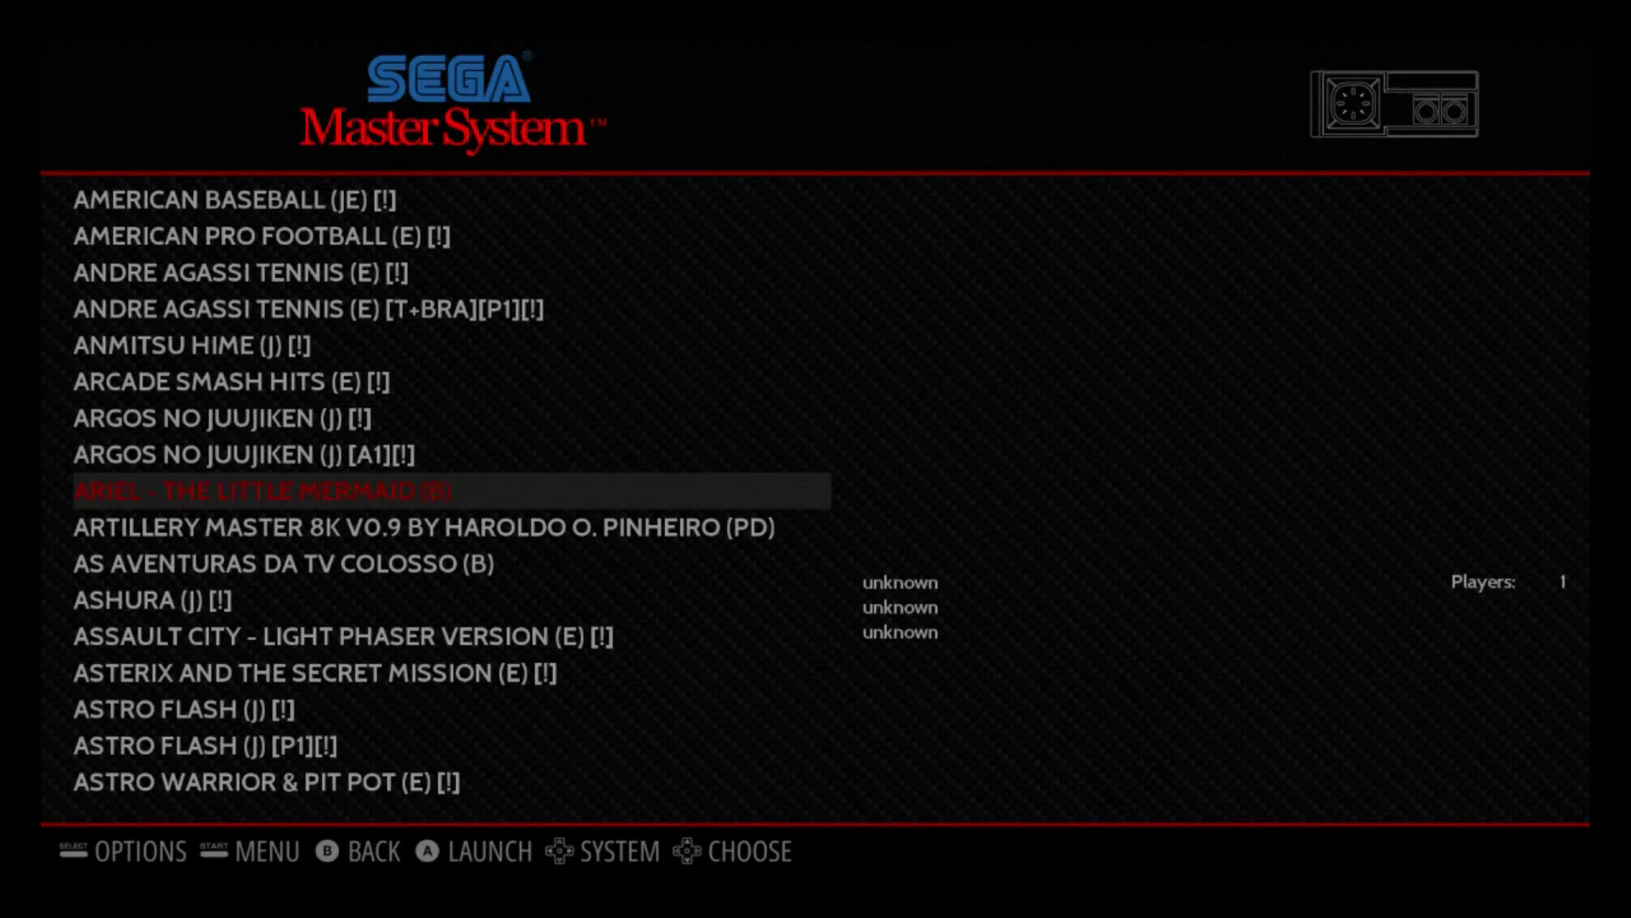
key("Up")
key("Up")
key("Up")
key("Up")
key("Up")
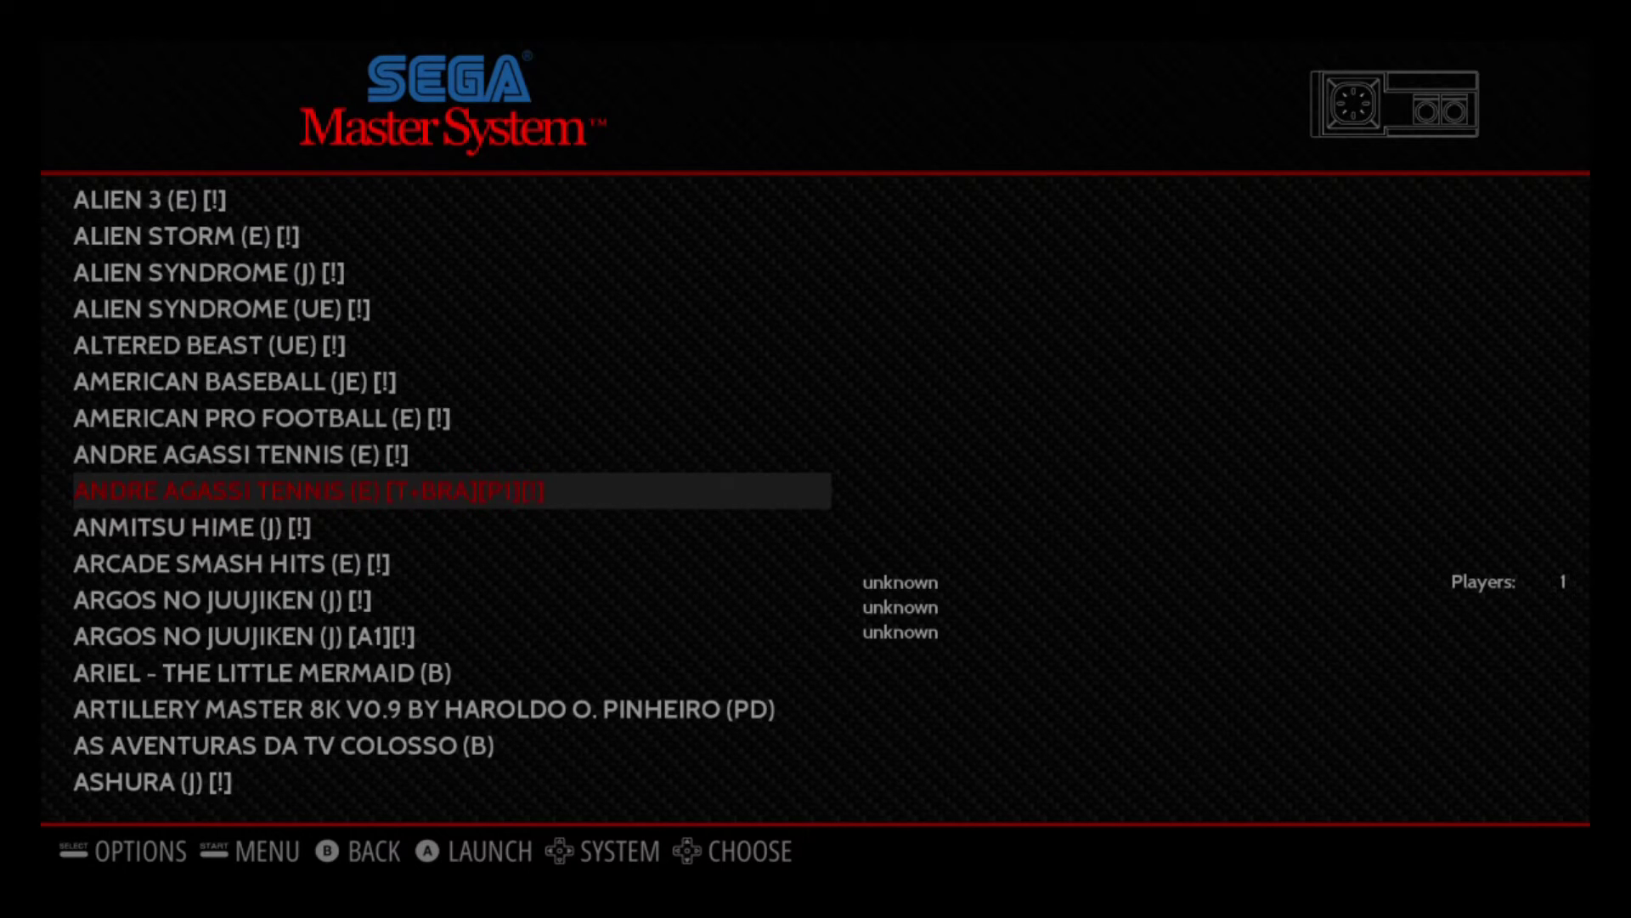
key("Up")
key("Up")
key("Up")
key("Up")
key("Up")
key("Up")
key("Up")
key("Up")
key("Up")
key("Up")
key("Up")
key("Up")
key("Up")
key("Up")
key("Up")
key("Up")
key("Up")
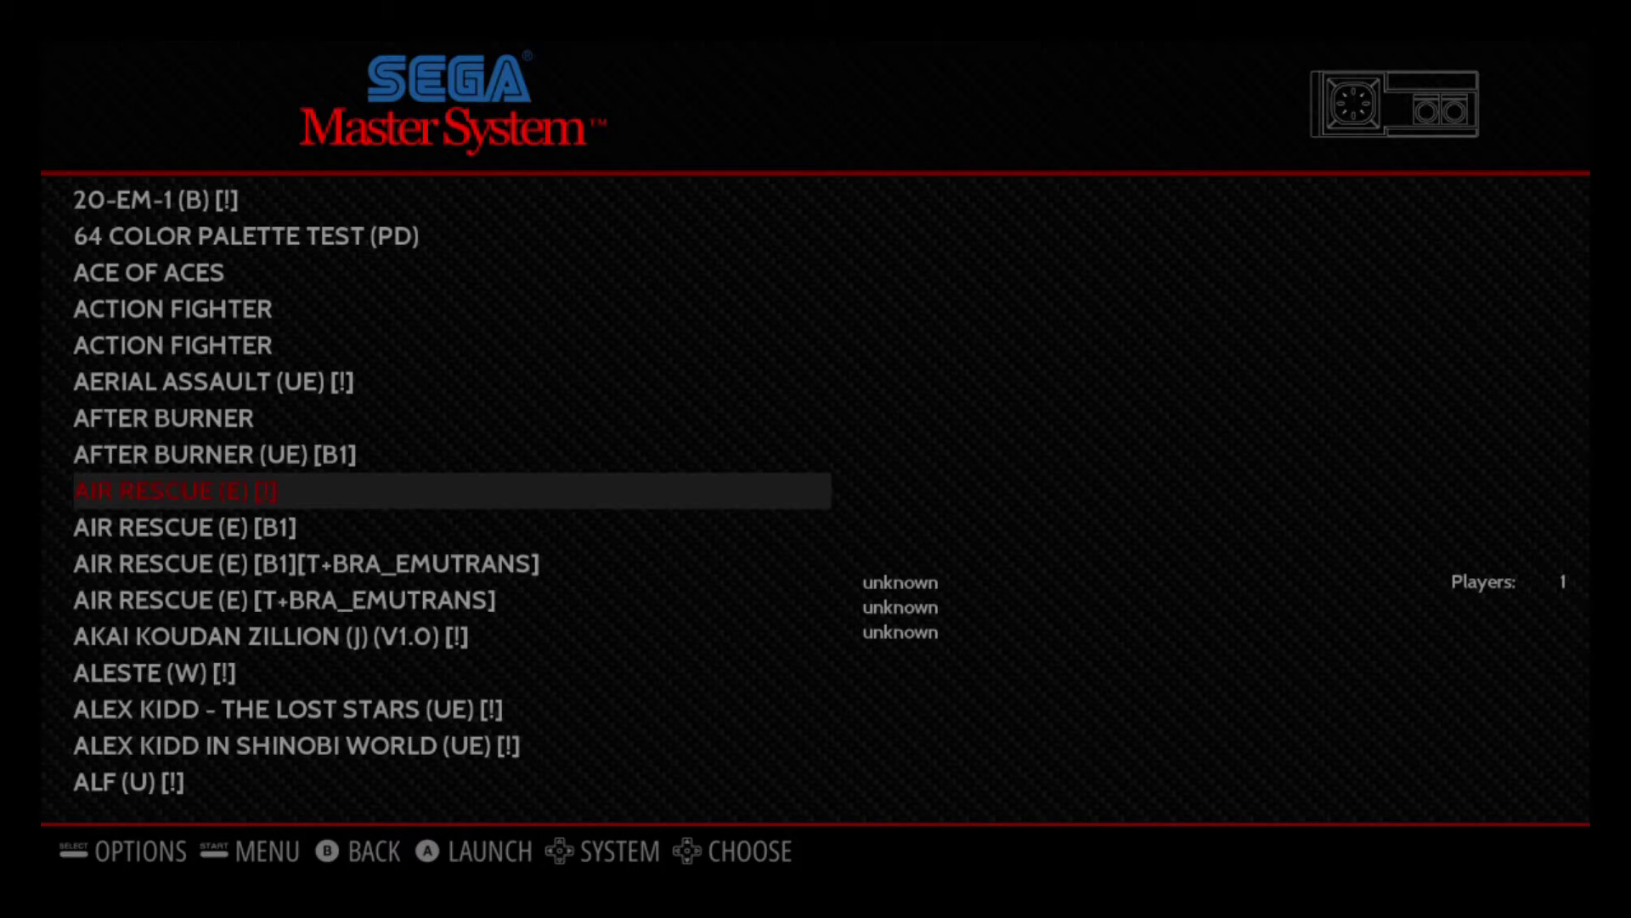
key("Up")
key("Up")
key("Up")
key("Up")
key("Up")
key("Up")
key("Up")
key("Up")
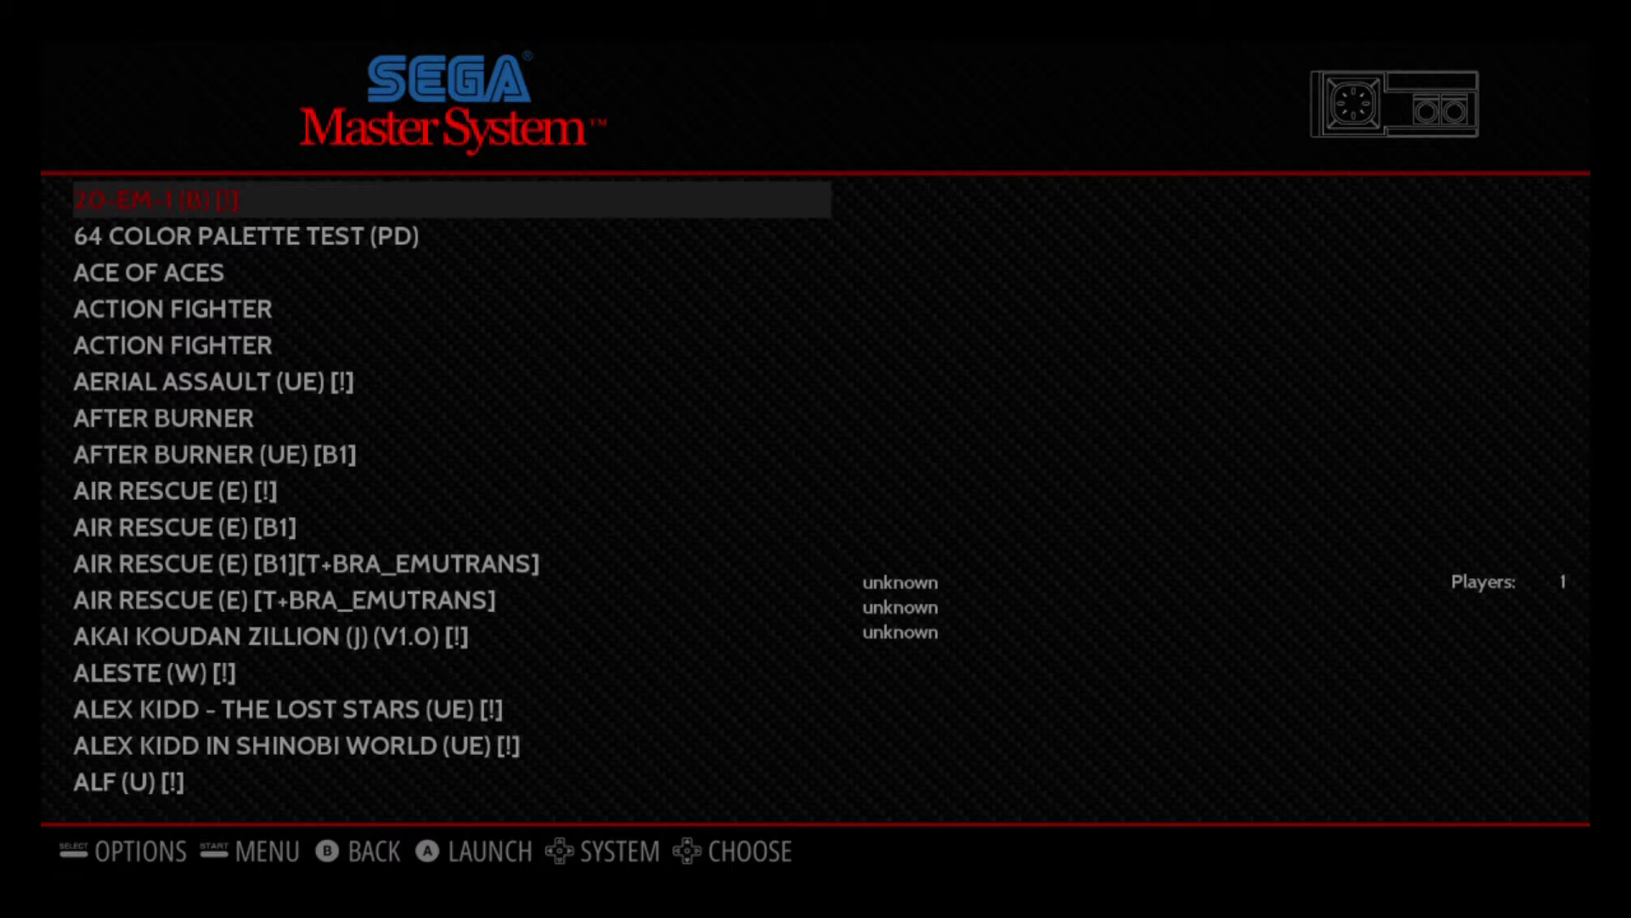
key("Escape")
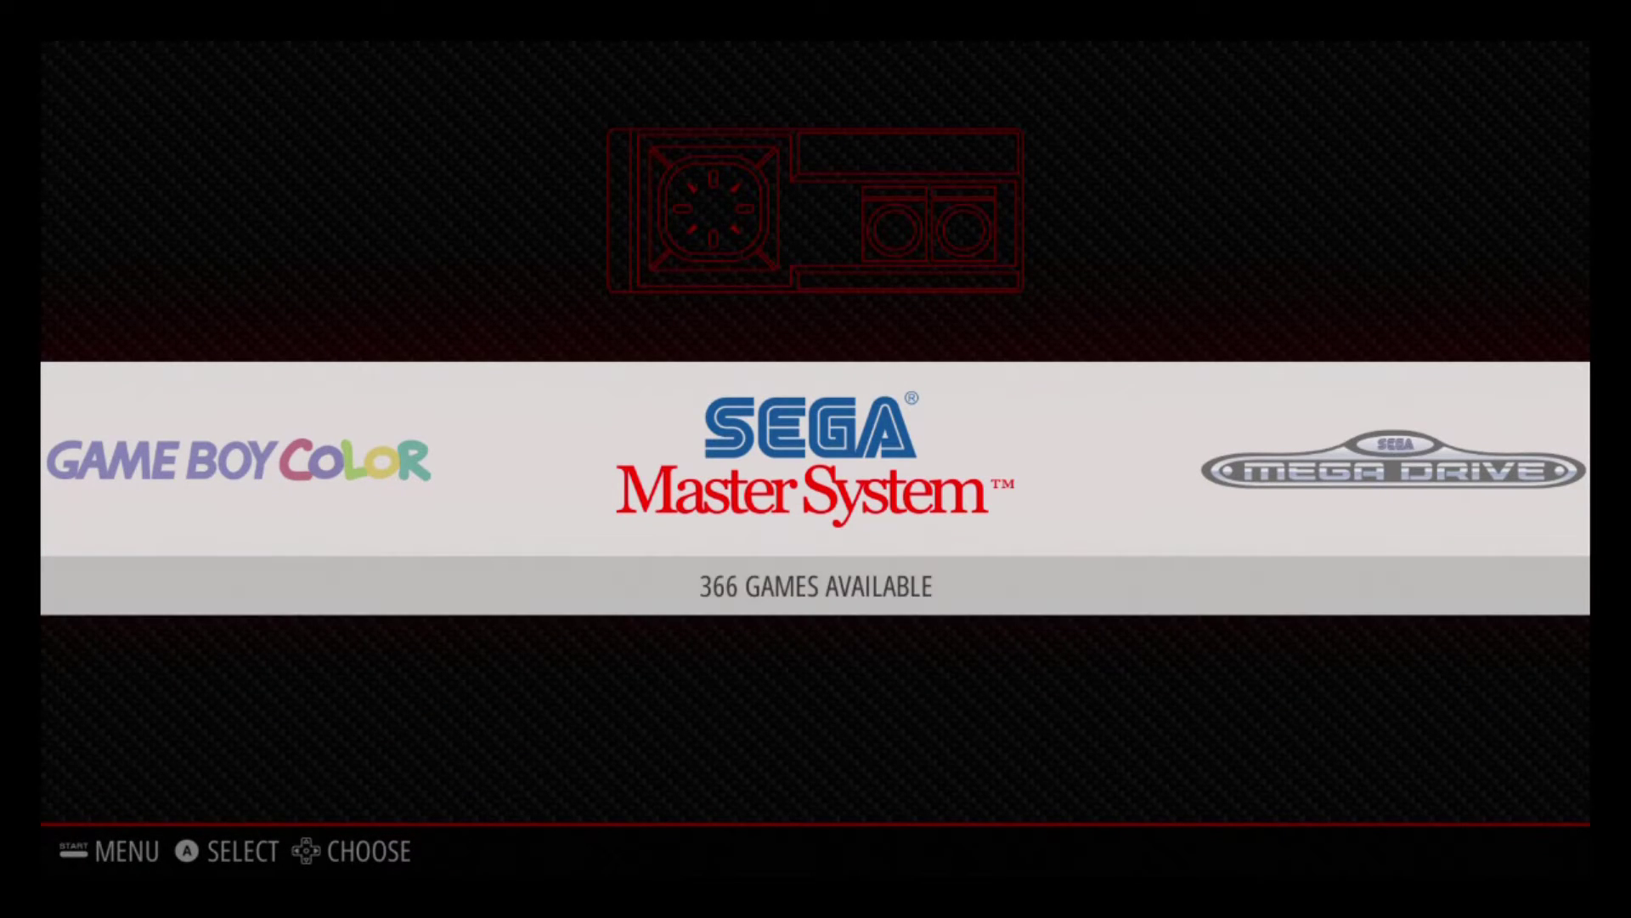
- Open the Main Menu's scraper settings, with TheGamesDB as the source and ratings on
key("Return")
key("Down")
key("Down")
key("Down")
key("Down")
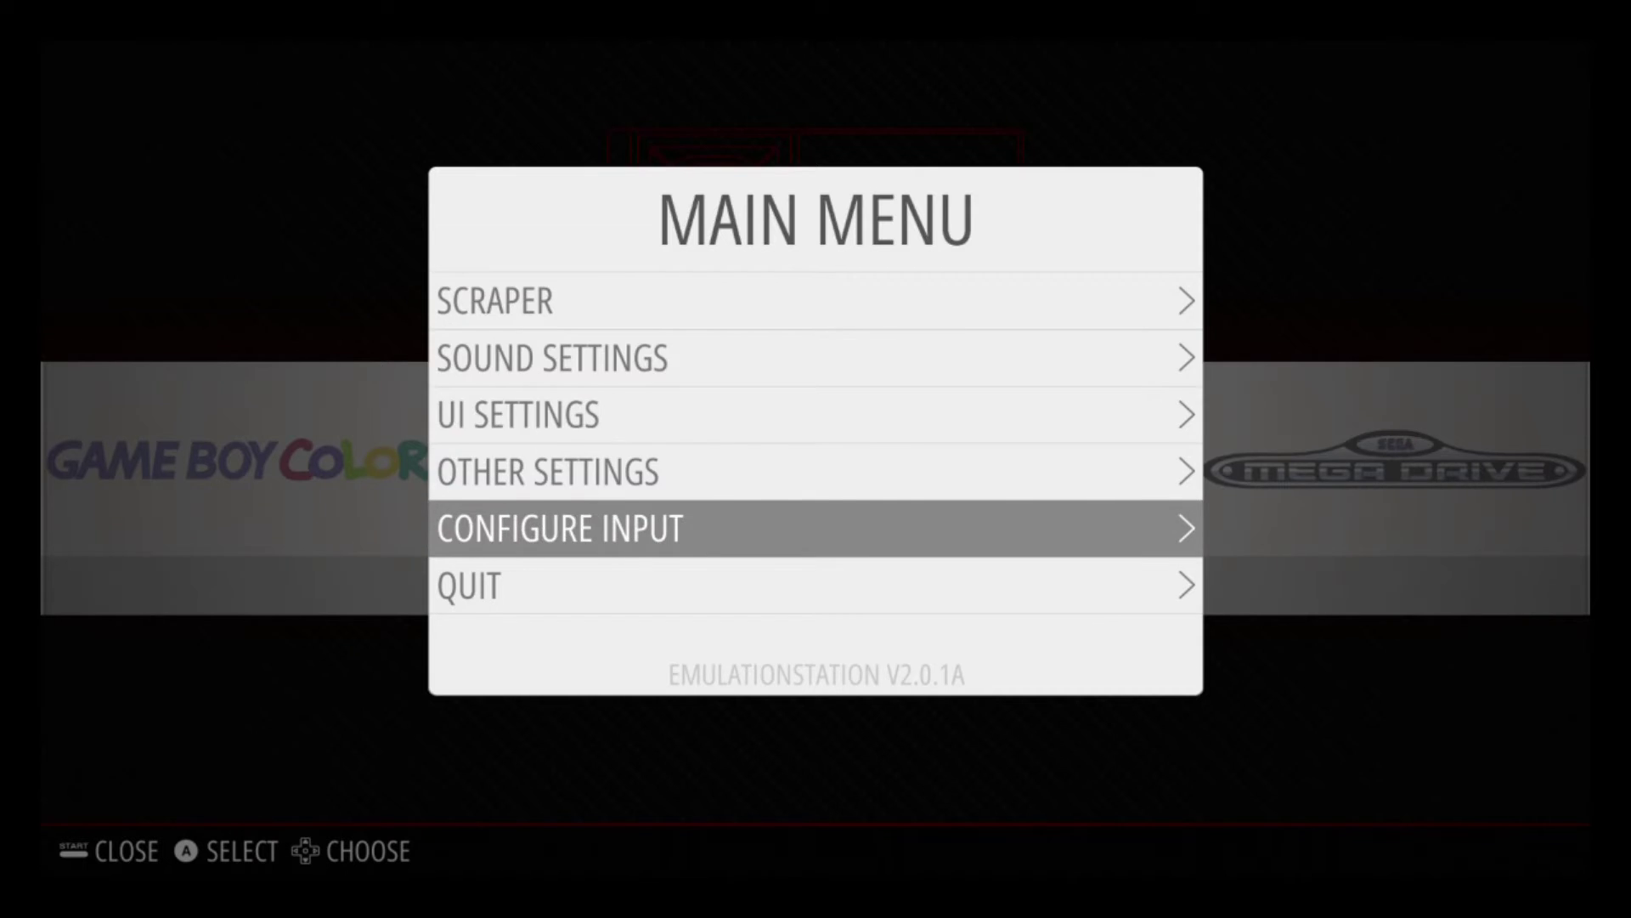
key("Return")
key("Return")
key("Down")
key("Down")
key("Up")
key("Up")
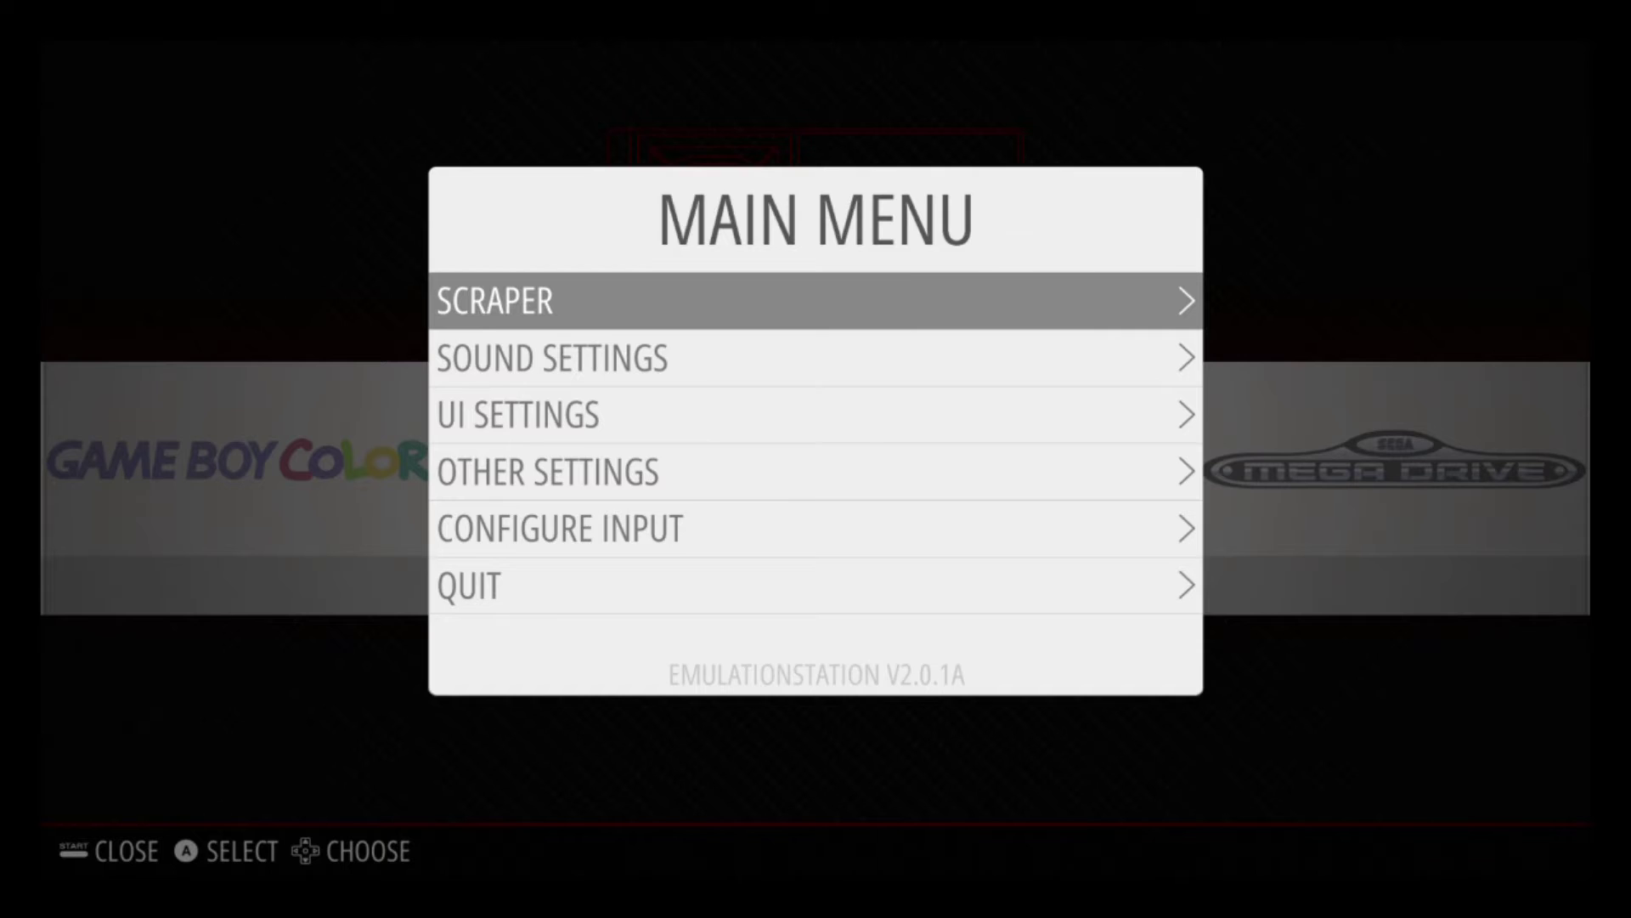
key("Return")
key("Down")
key("Up")
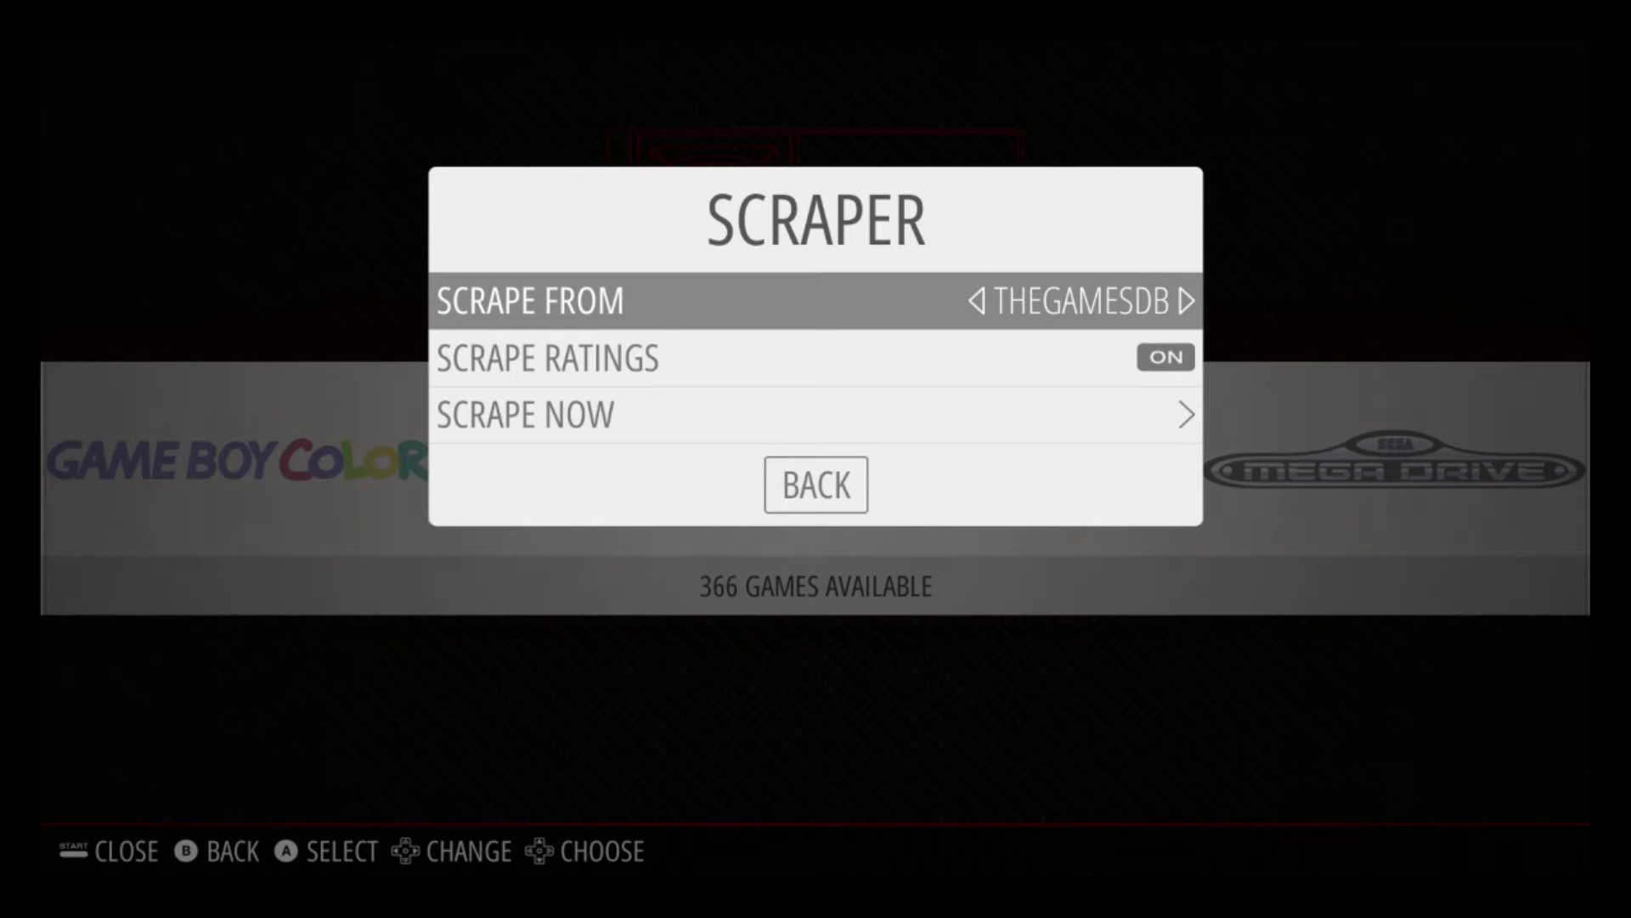
- Toggle whether ratings are scraped in the scraper settings
key("Down")
key("Down")
key("Up")
key("Return")
key("Return")
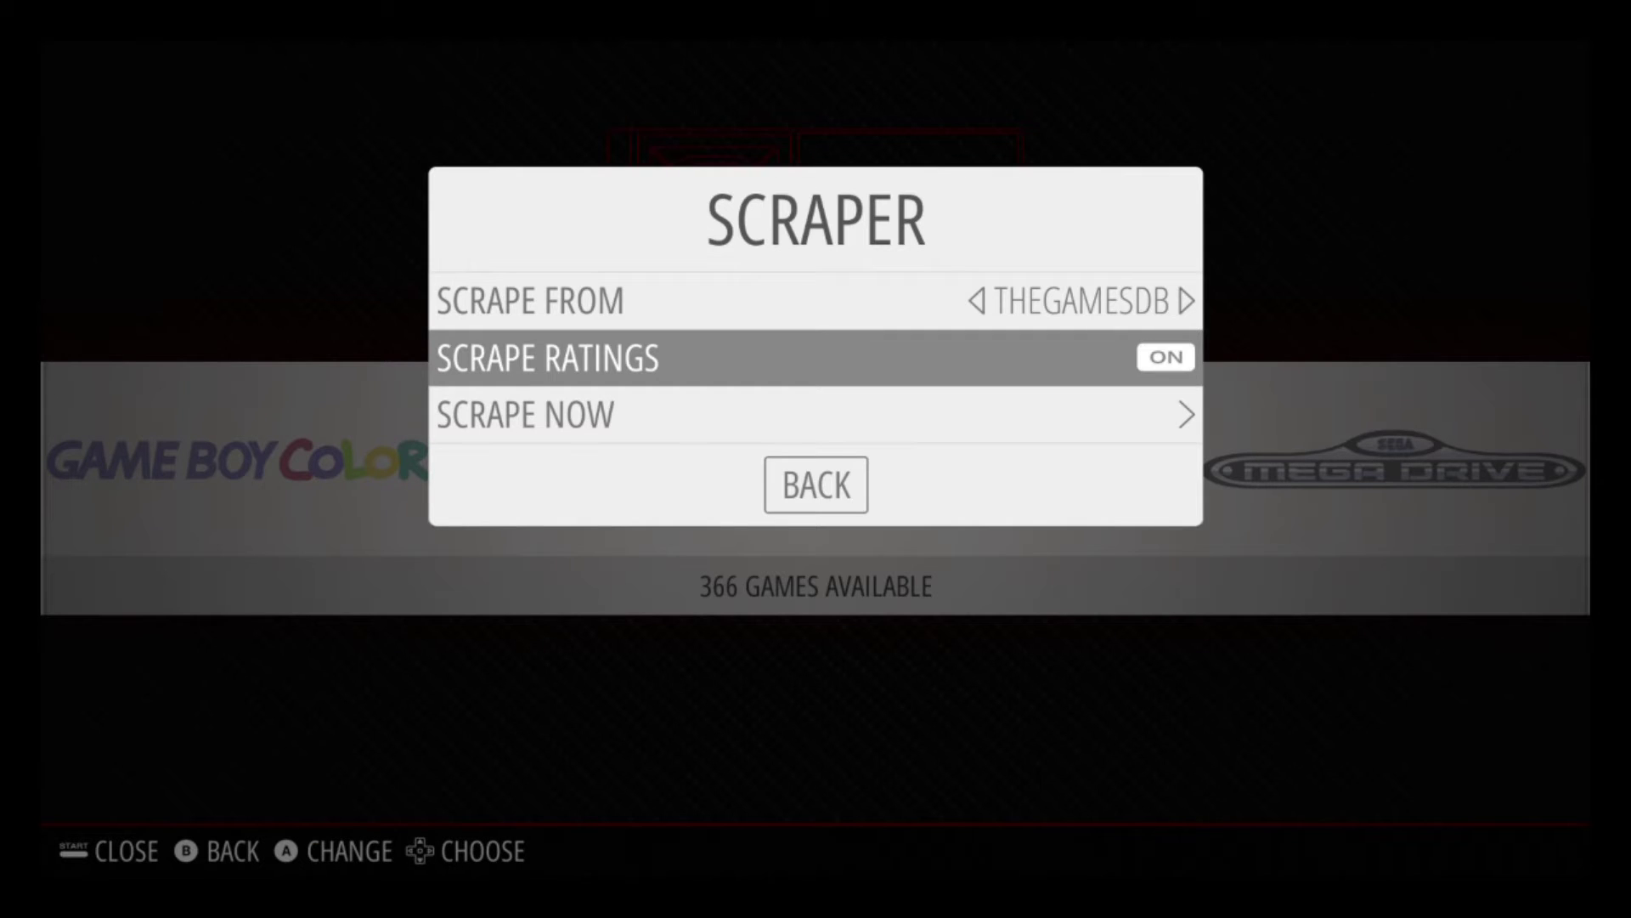
key("Down")
key("Up")
- Open the Scrape Now options and highlight the Systems choice
key("Down")
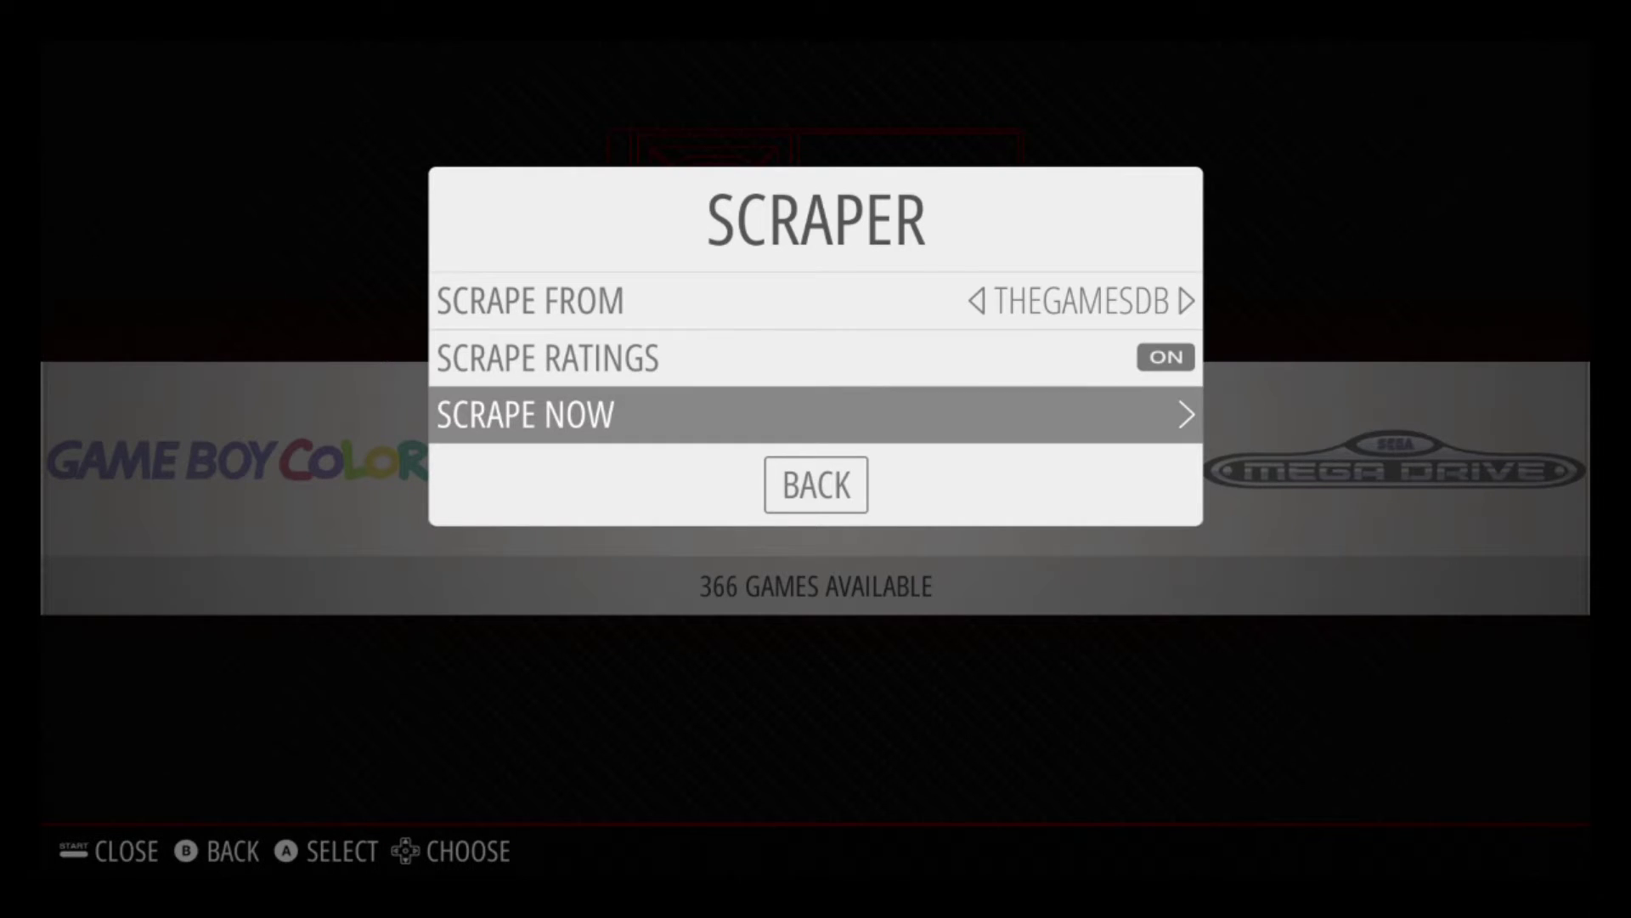
key("Return")
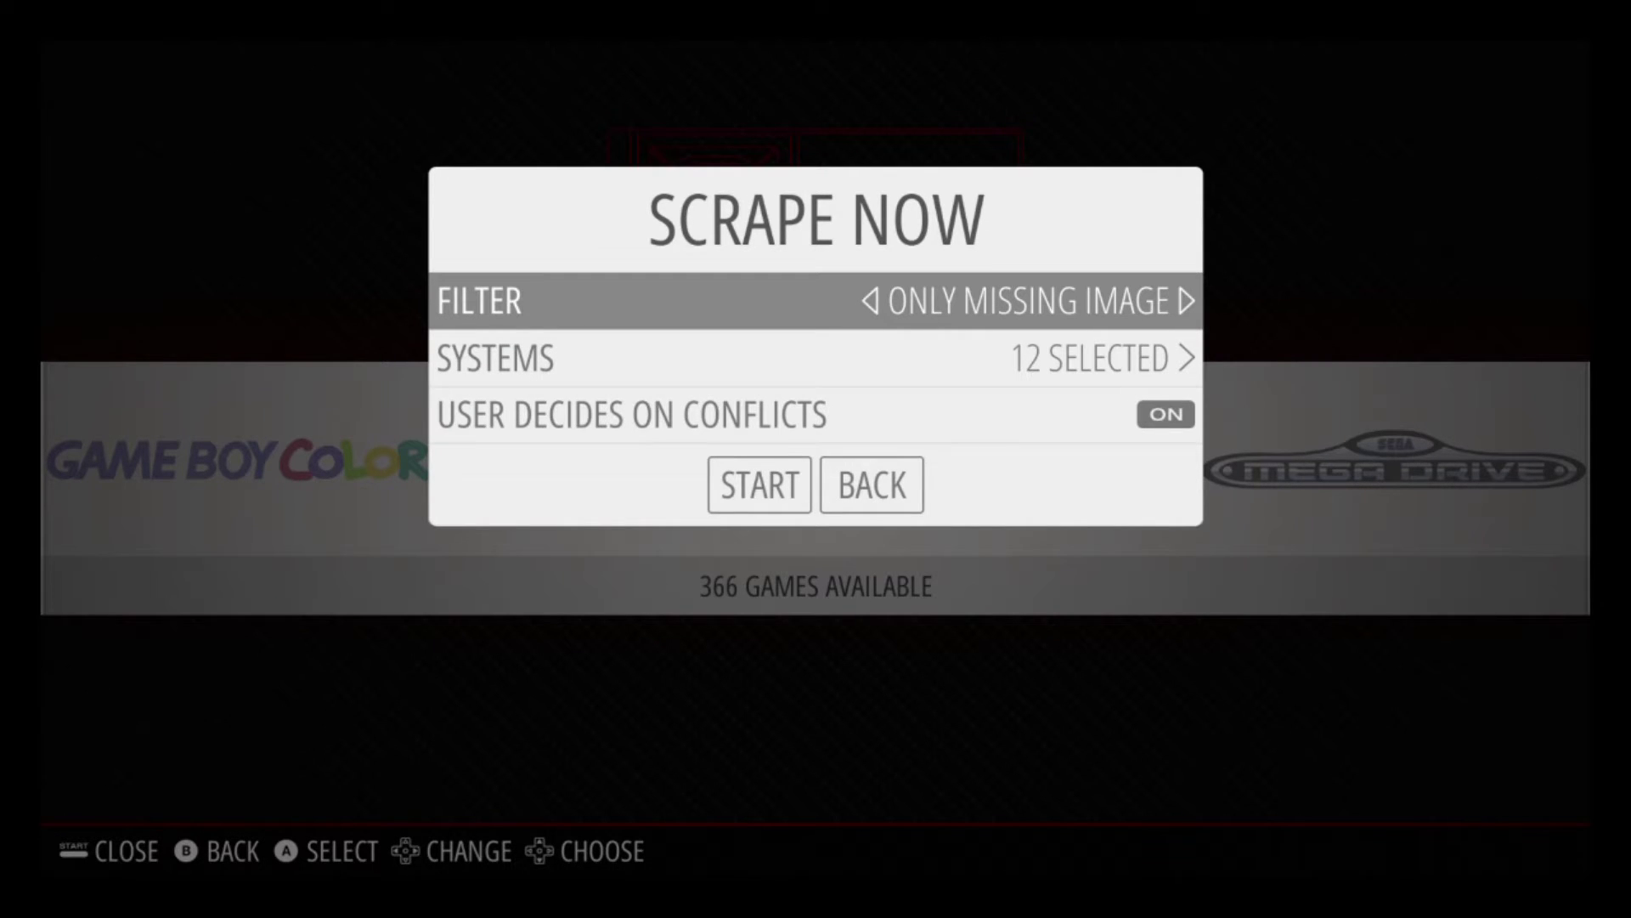
key("Down")
- Untick Game Boy Advance, Game Boy Color, Mega Drive, Nintendo 64, Neo Geo, NES and TurboGrafx 16
key("Return")
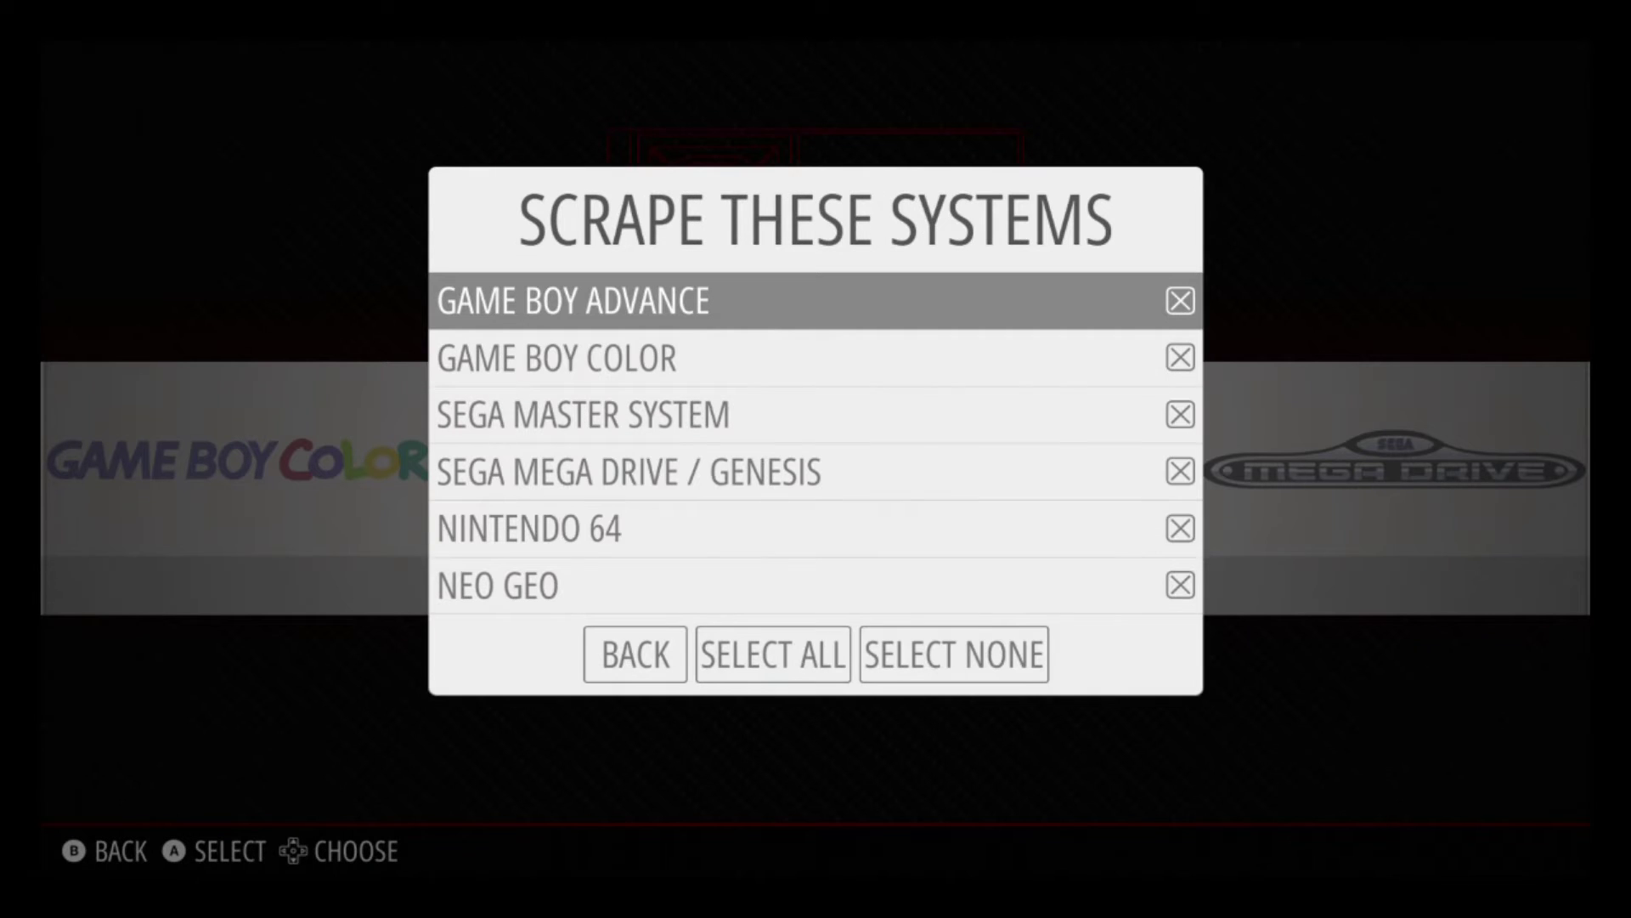
key("Return")
key("Down")
key("Return")
key("Down")
key("Down")
key("Return")
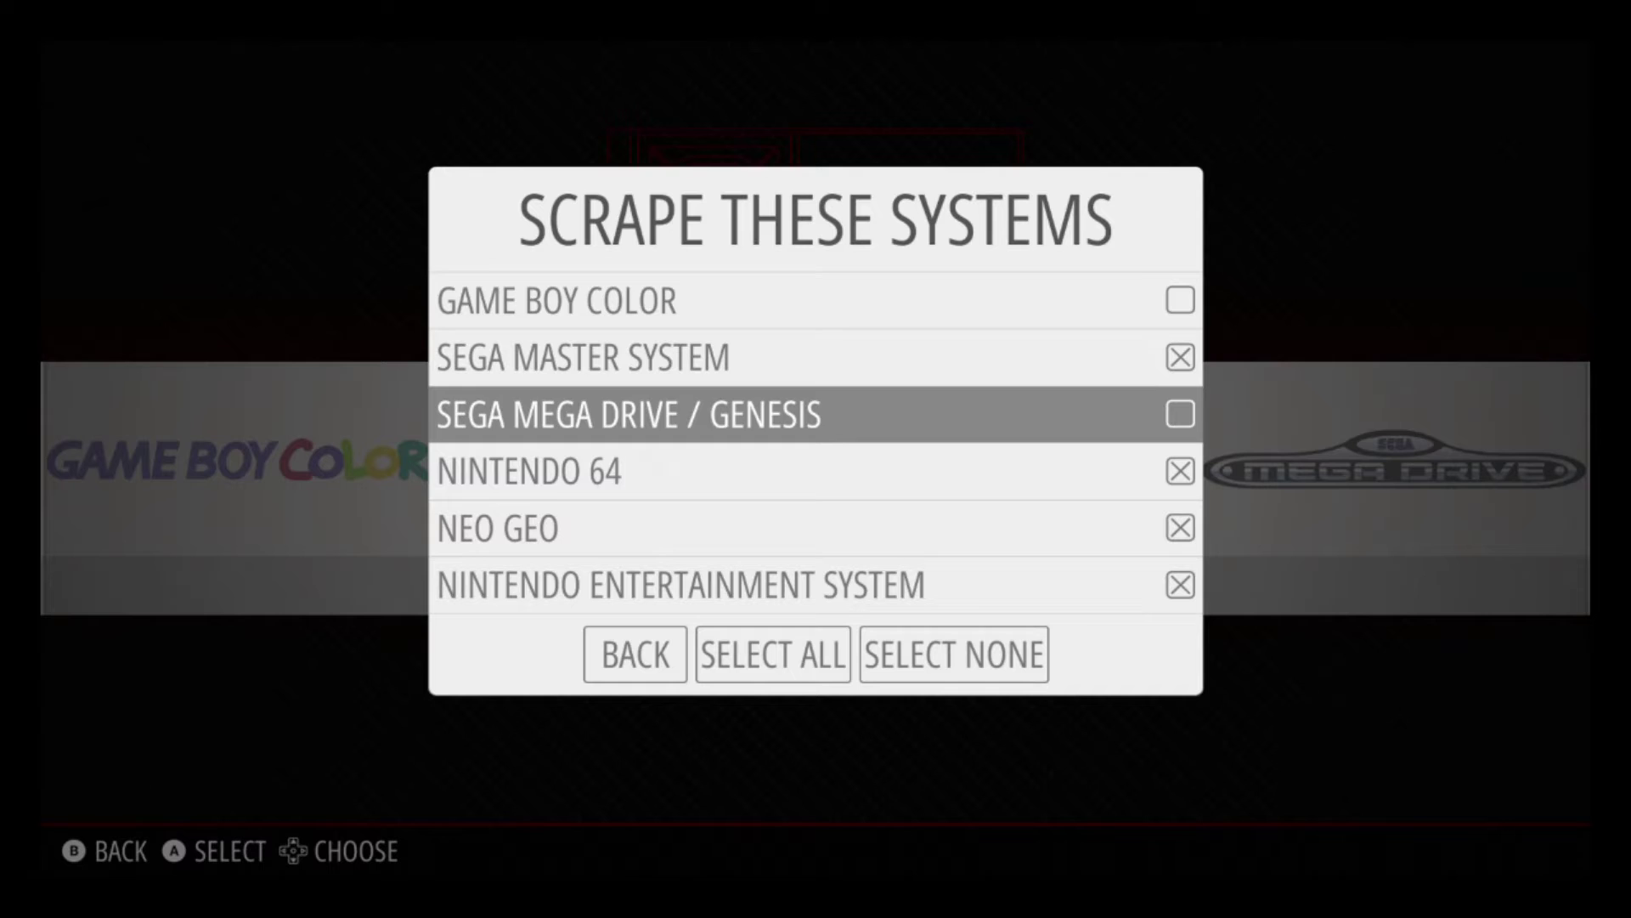
key("Down")
key("Return")
key("Down")
key("Return")
key("Down")
key("Return")
key("Down")
key("Return")
- Untick Ports, PlayStation, Super Nintendo and Sega 32X as well
key("Down")
key("Return")
key("Down")
key("Return")
key("Down")
key("Down")
key("Down")
key("Up")
key("Return")
key("Down")
key("Return")
key("Up")
key("Up")
key("Up")
key("Up")
key("Up")
key("Up")
key("Up")
key("Up")
key("Up")
key("Up")
key("Up")
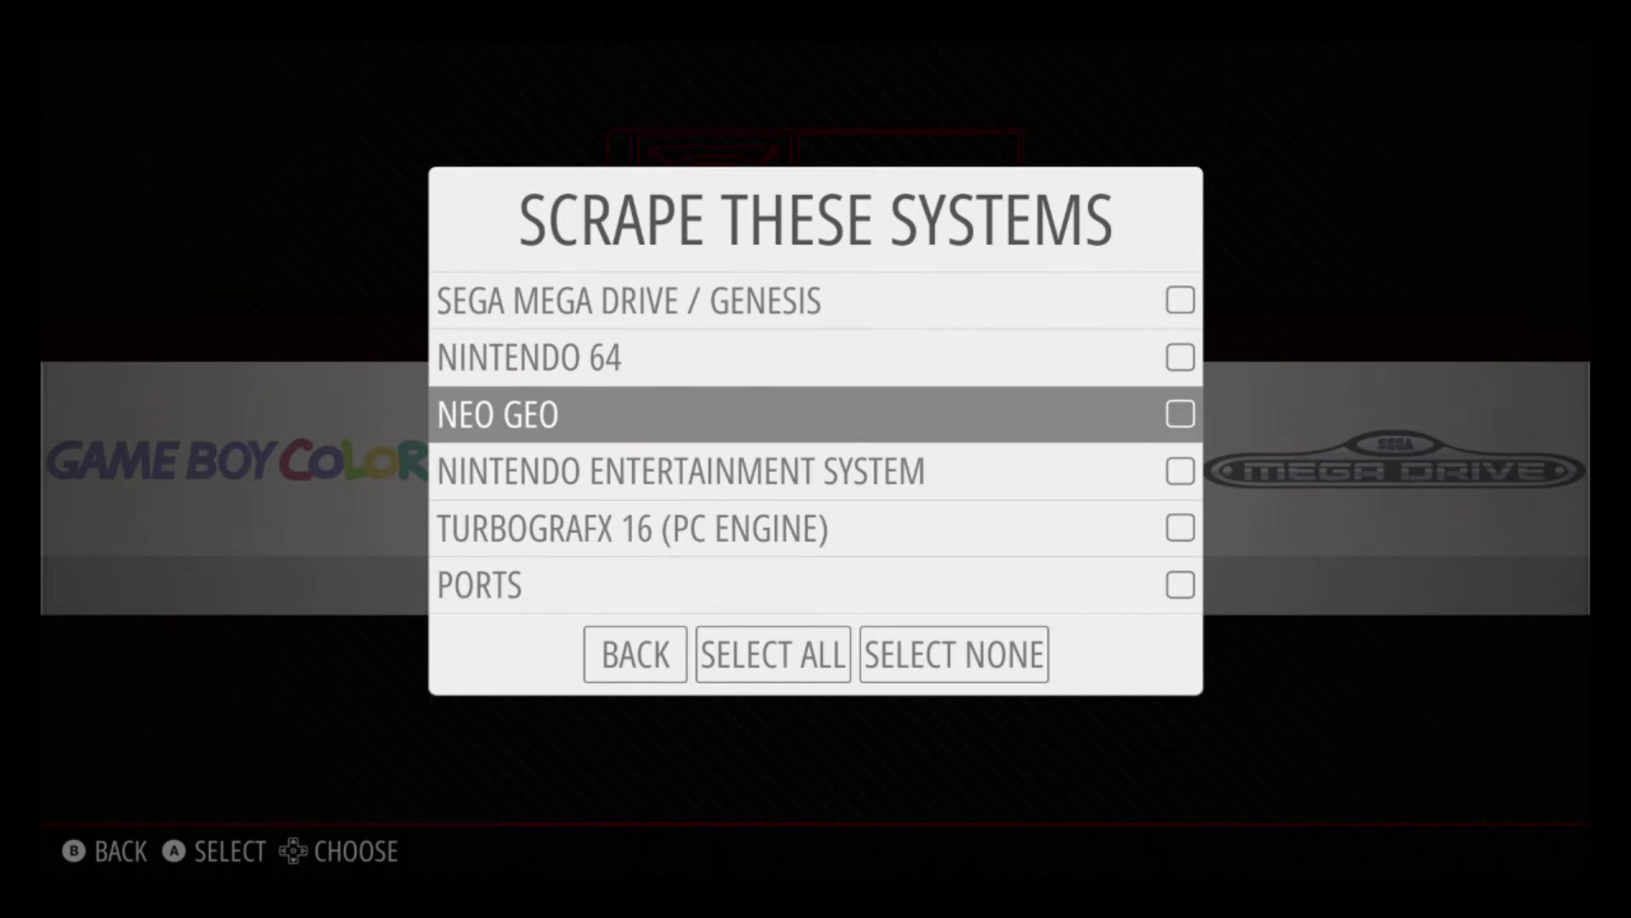
- Confirm only Sega Master System stays ticked and accept the system choice
key("Down")
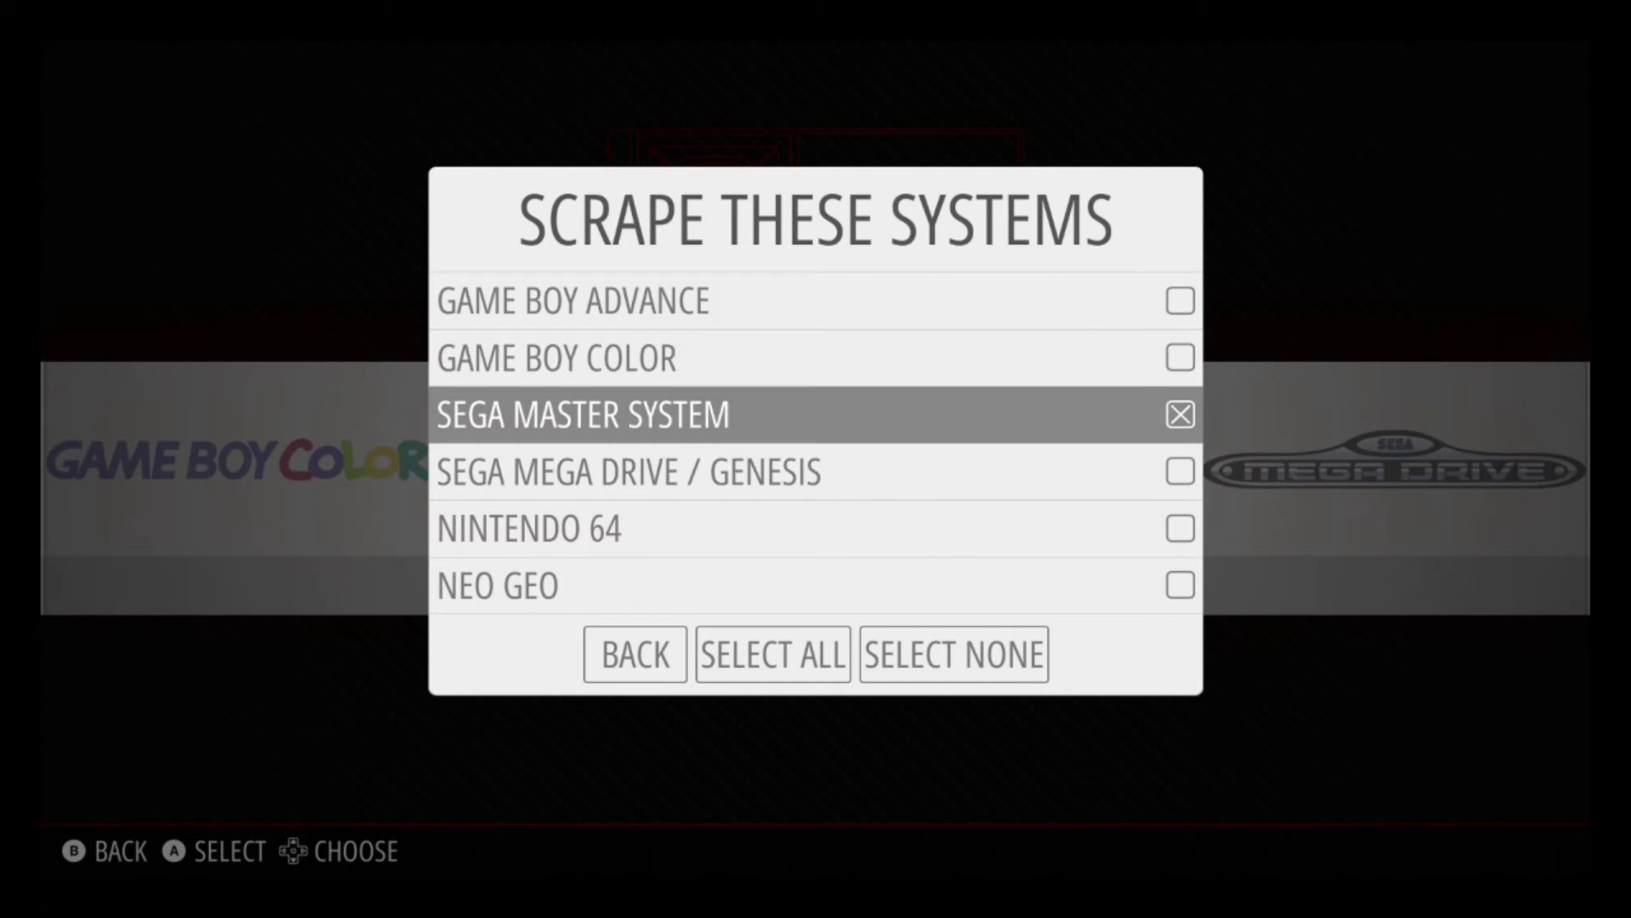
key("Down")
key("Down")
key("Down")
key("Down")
key("Down")
key("Down")
key("Down")
key("Down")
key("Down")
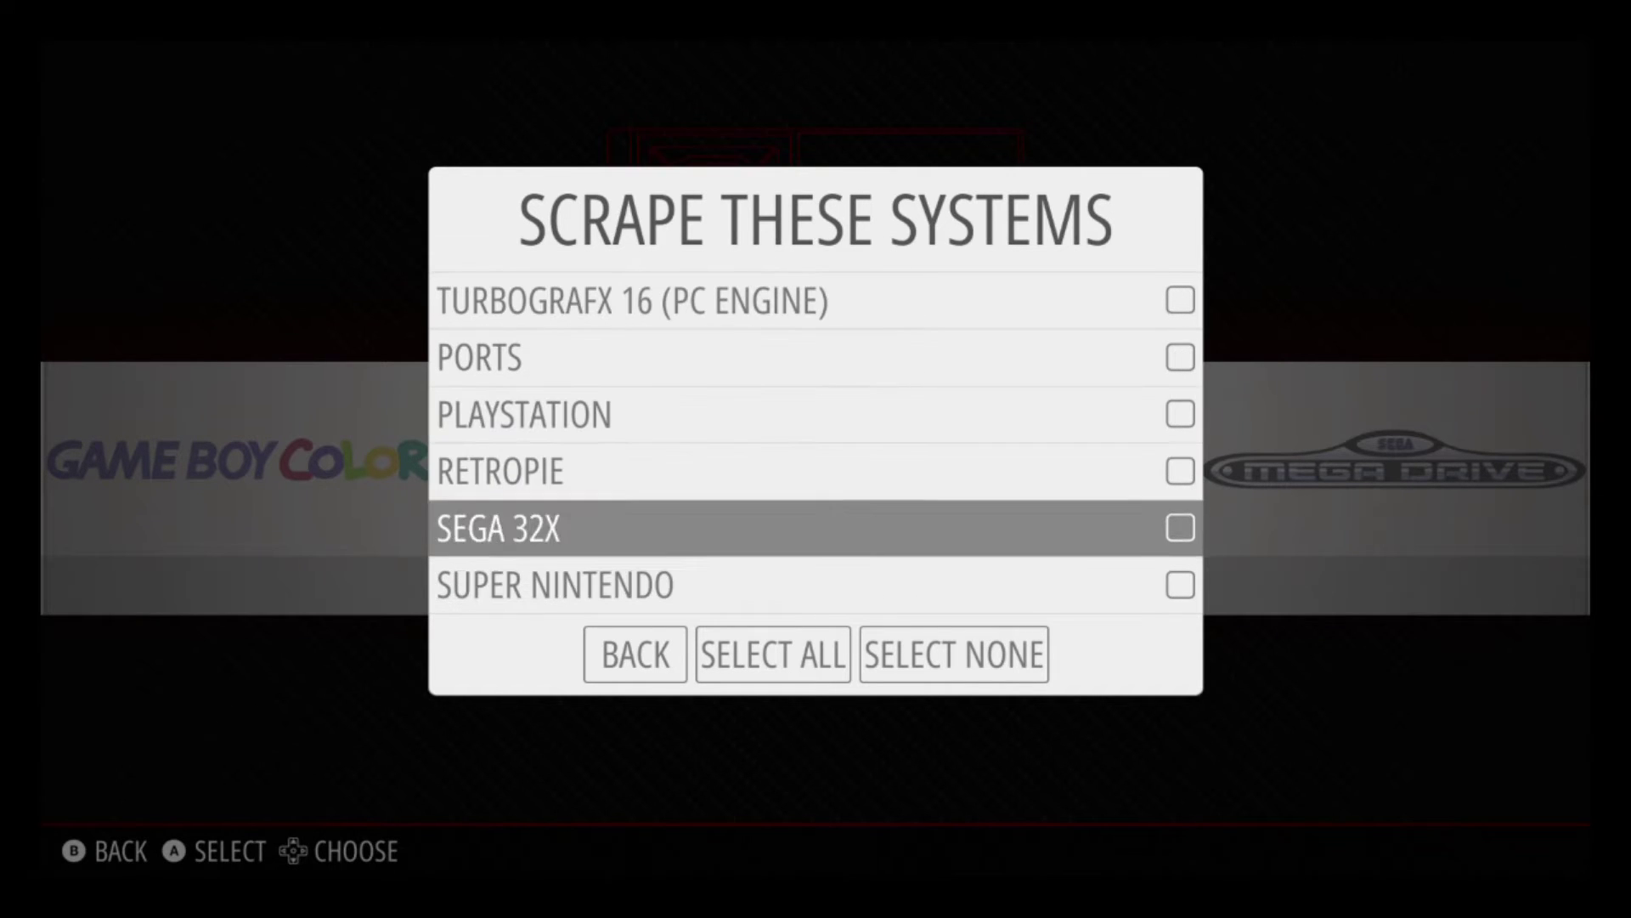
key("Down")
key("Down")
key("Up")
key("Down")
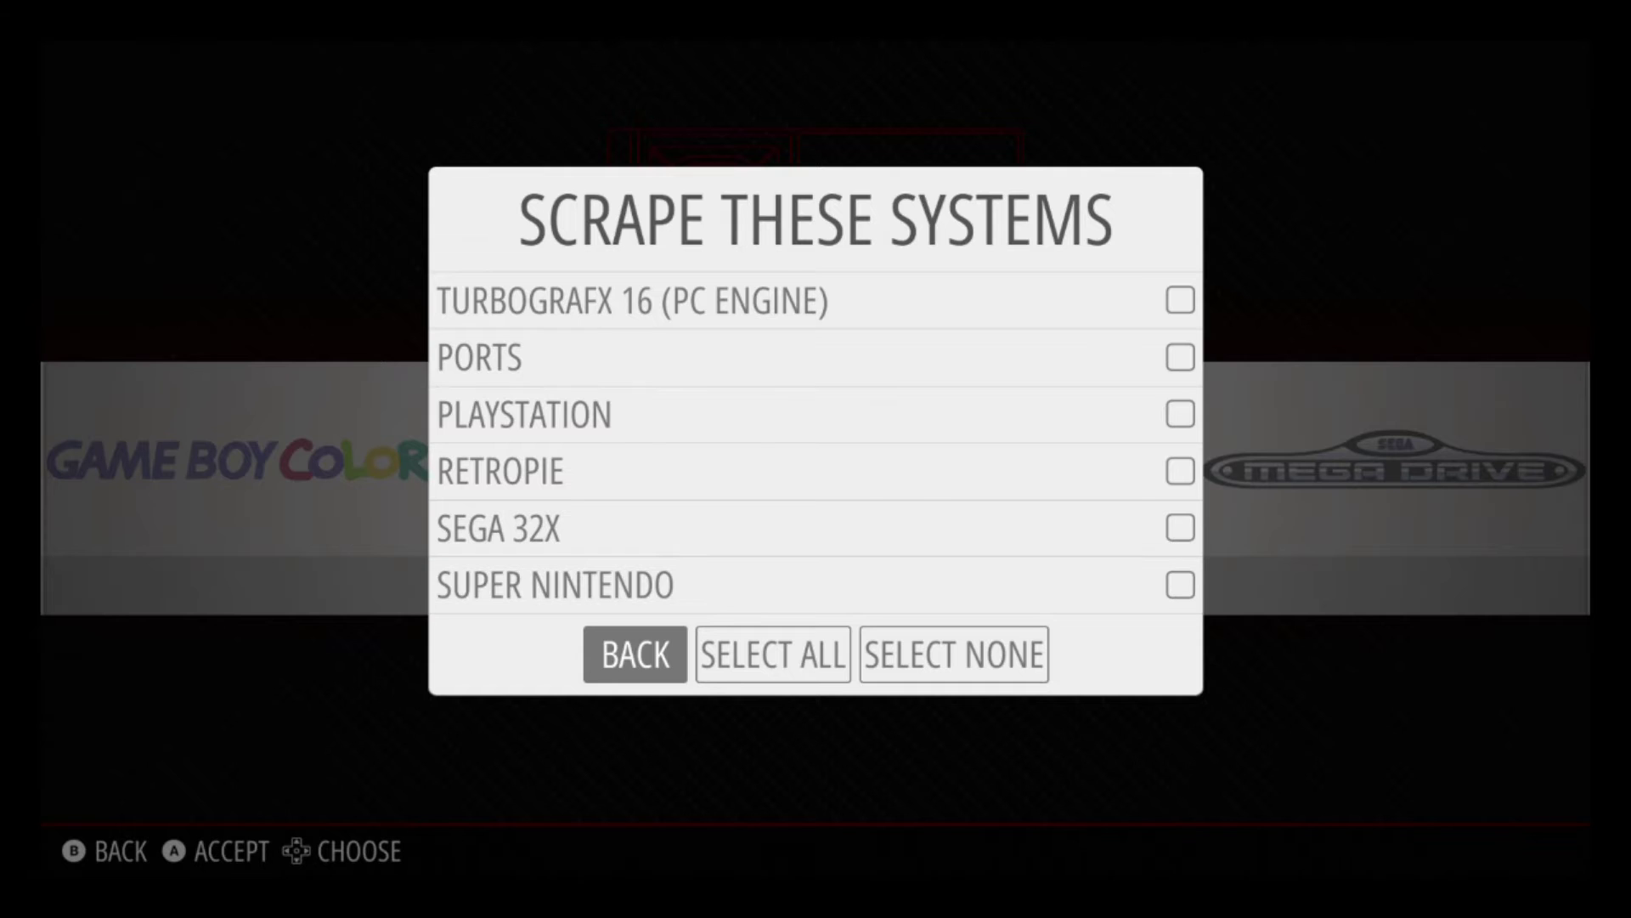
key("Return")
key("Down")
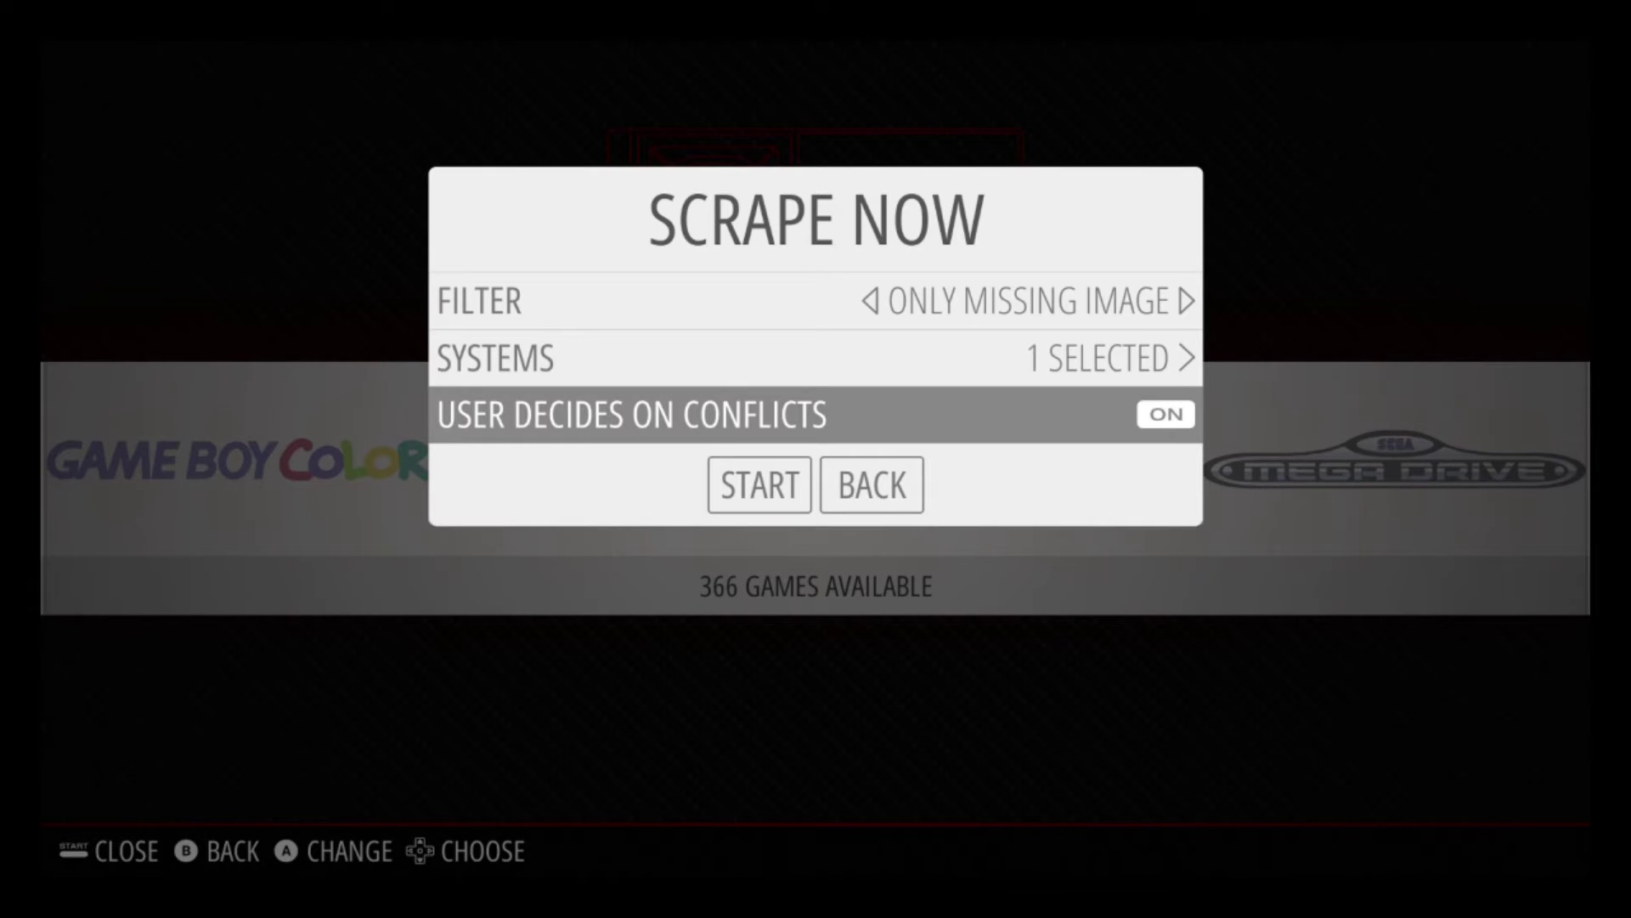
- Turn User Decides On Conflicts off and keep the filter on Only Missing Image
key("Return")
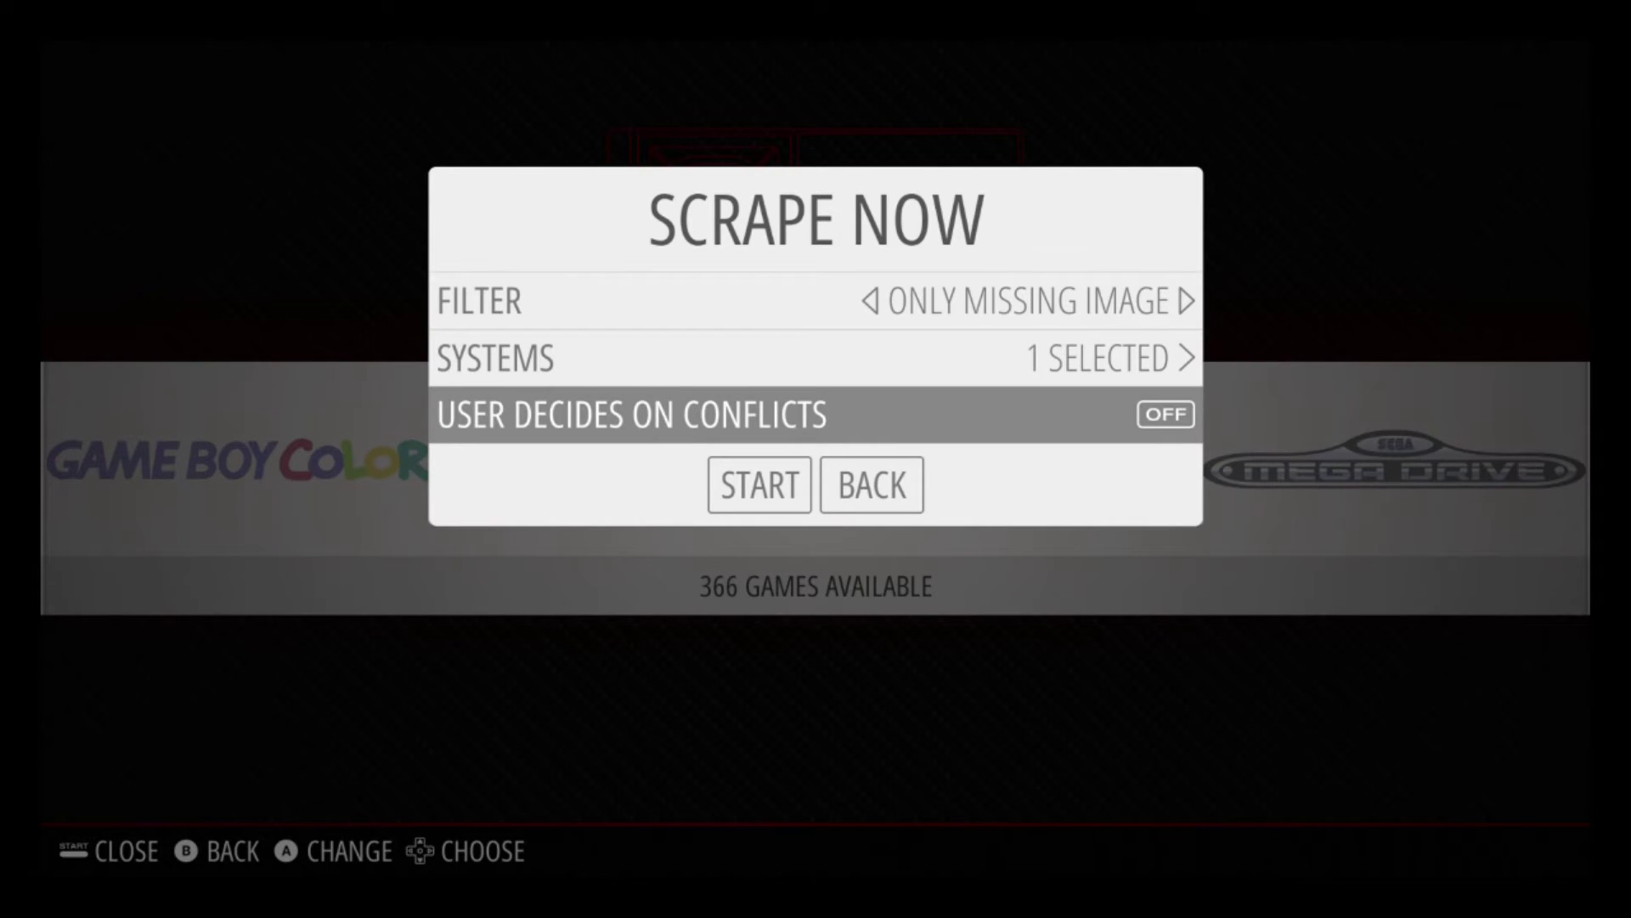
key("Up")
key("Down")
key("Down")
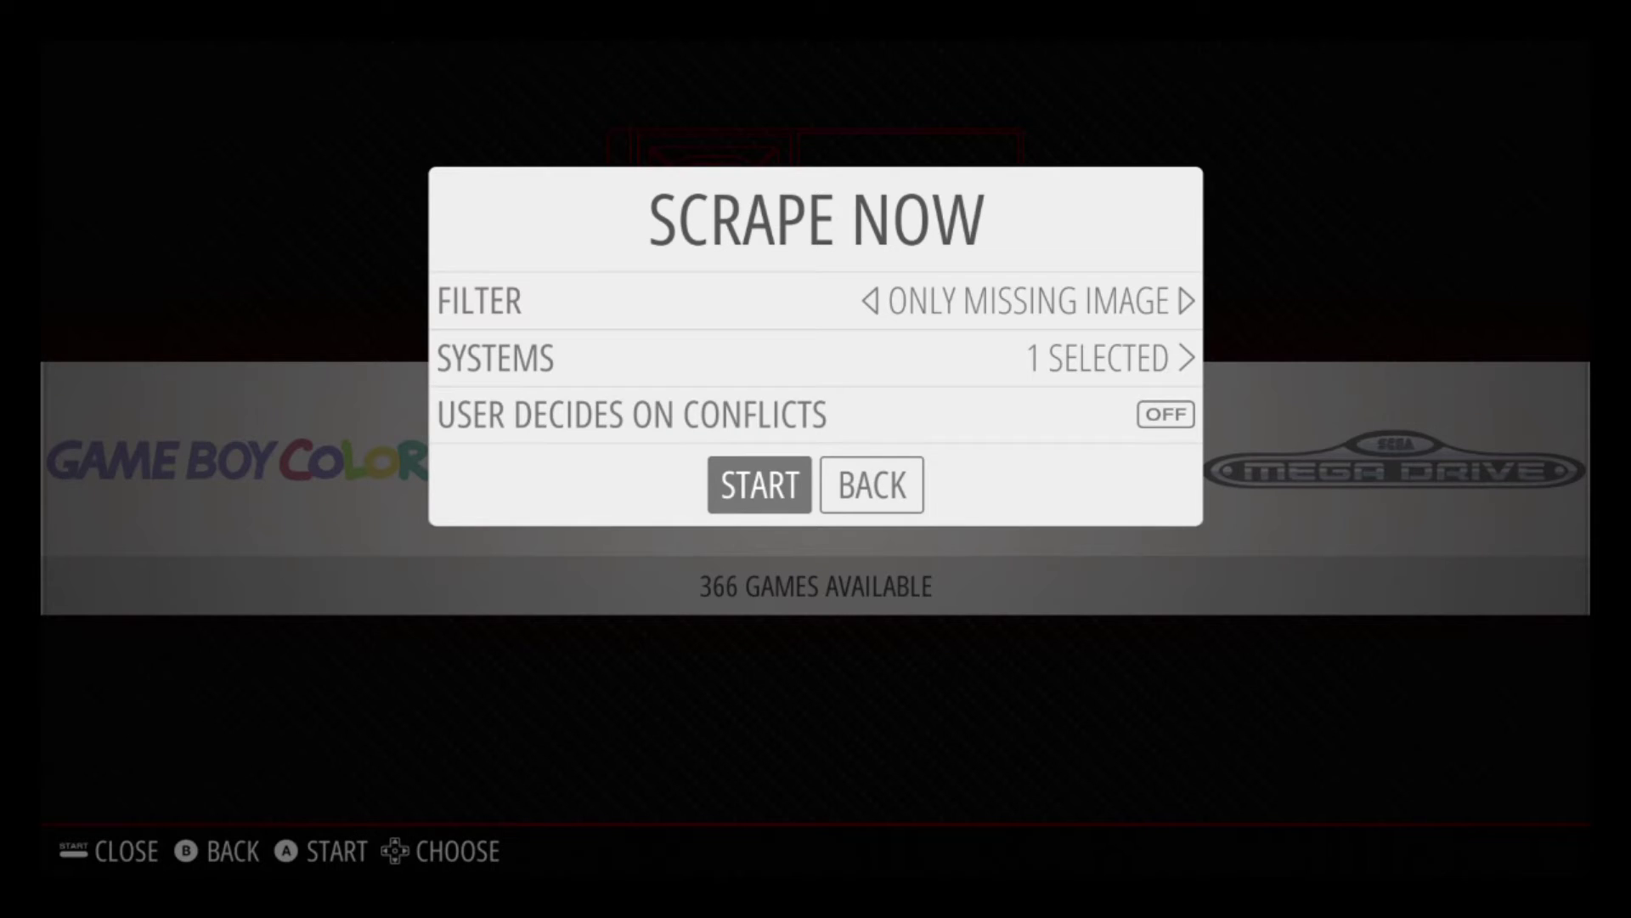
key("Up")
key("Up")
key("Up")
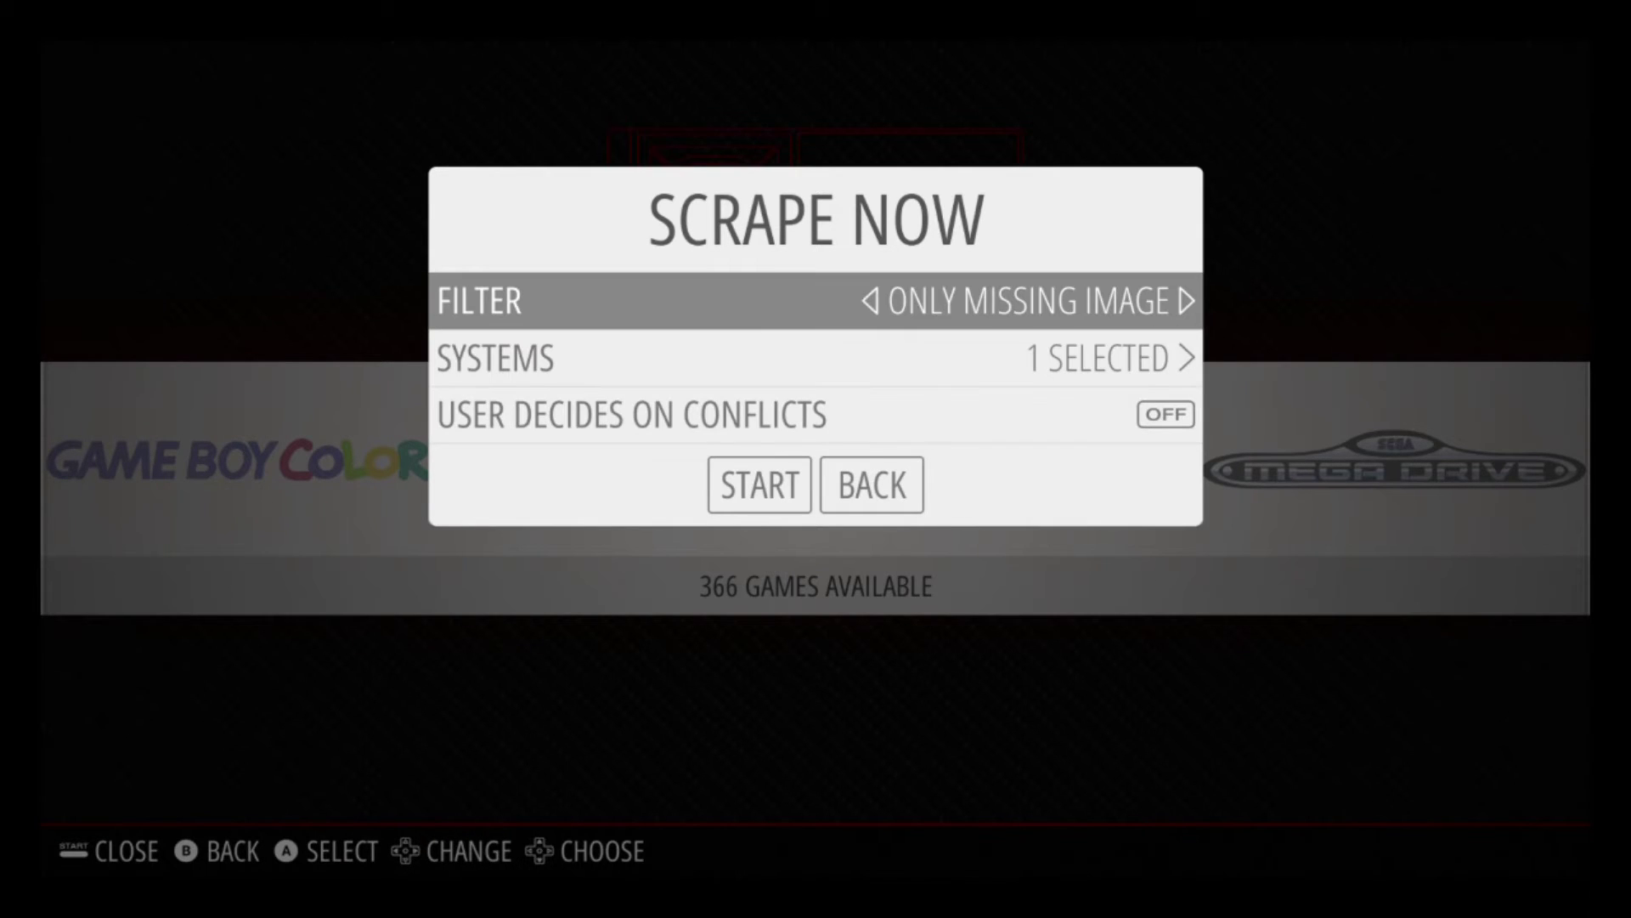
key("Right")
key("Left")
- Start scraping the one selected system
key("Down")
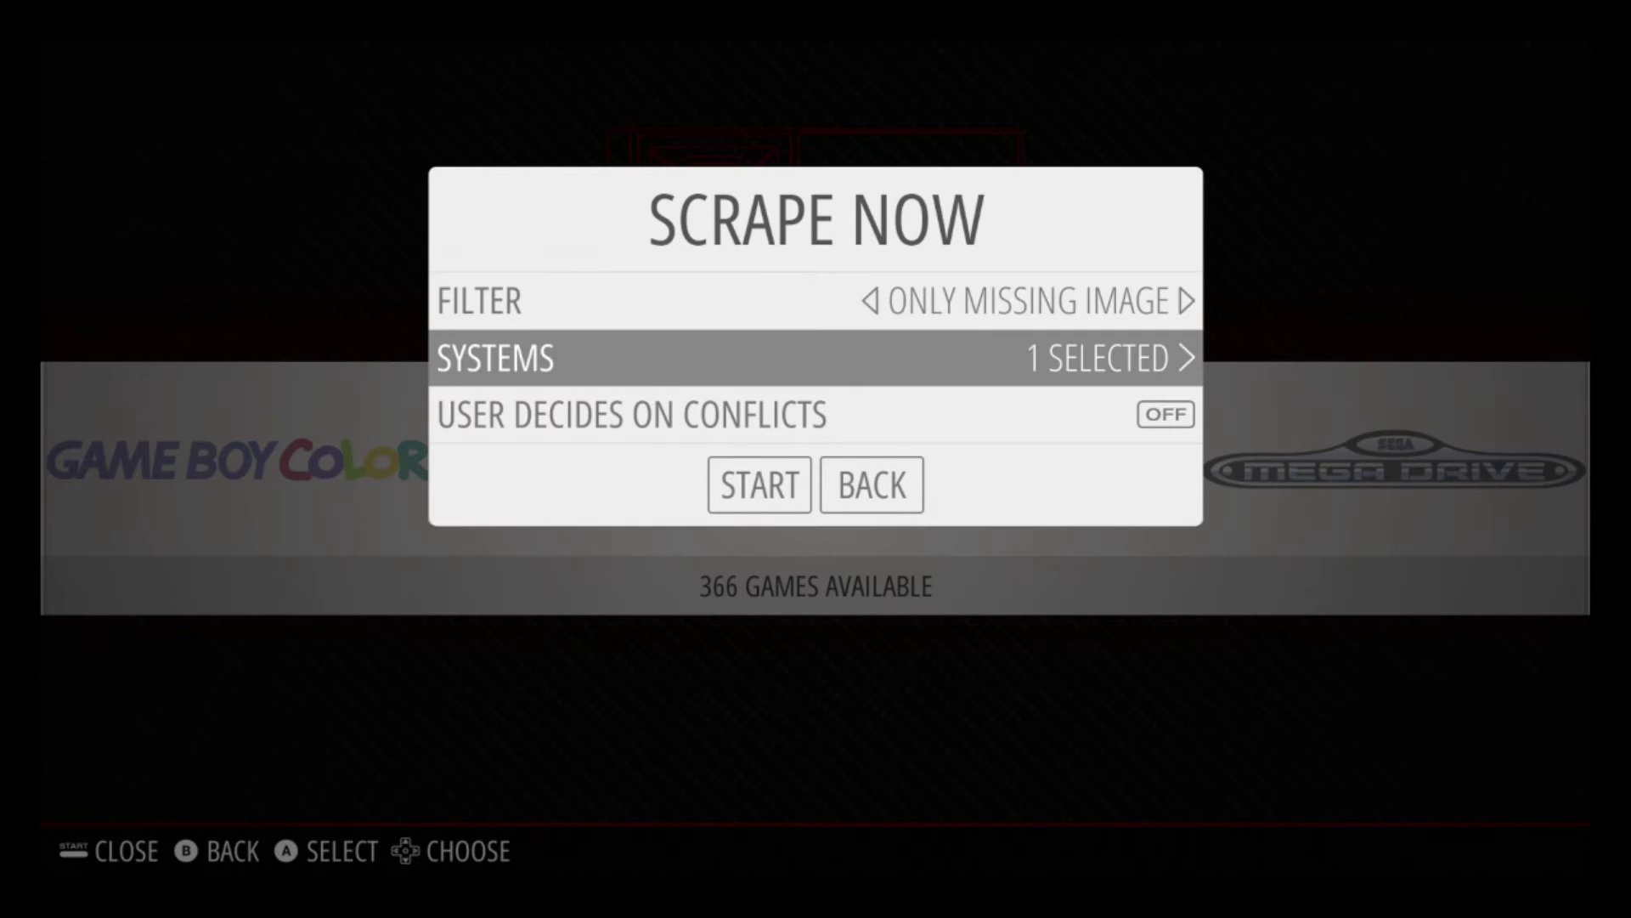
key("Down")
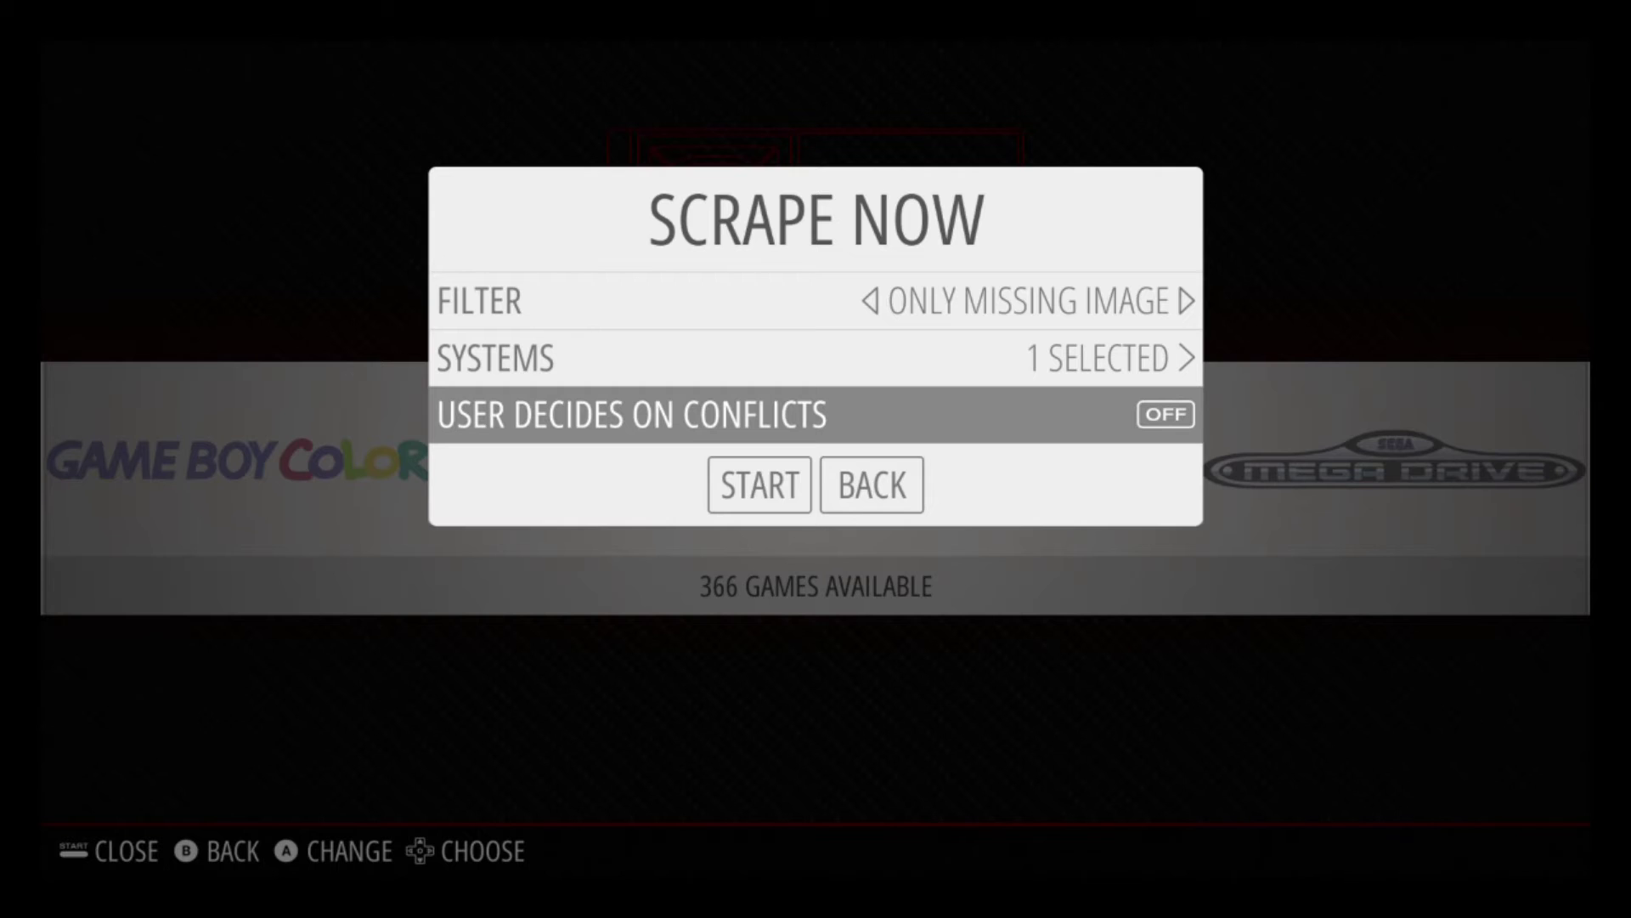
key("Down")
key("Up")
key("Down")
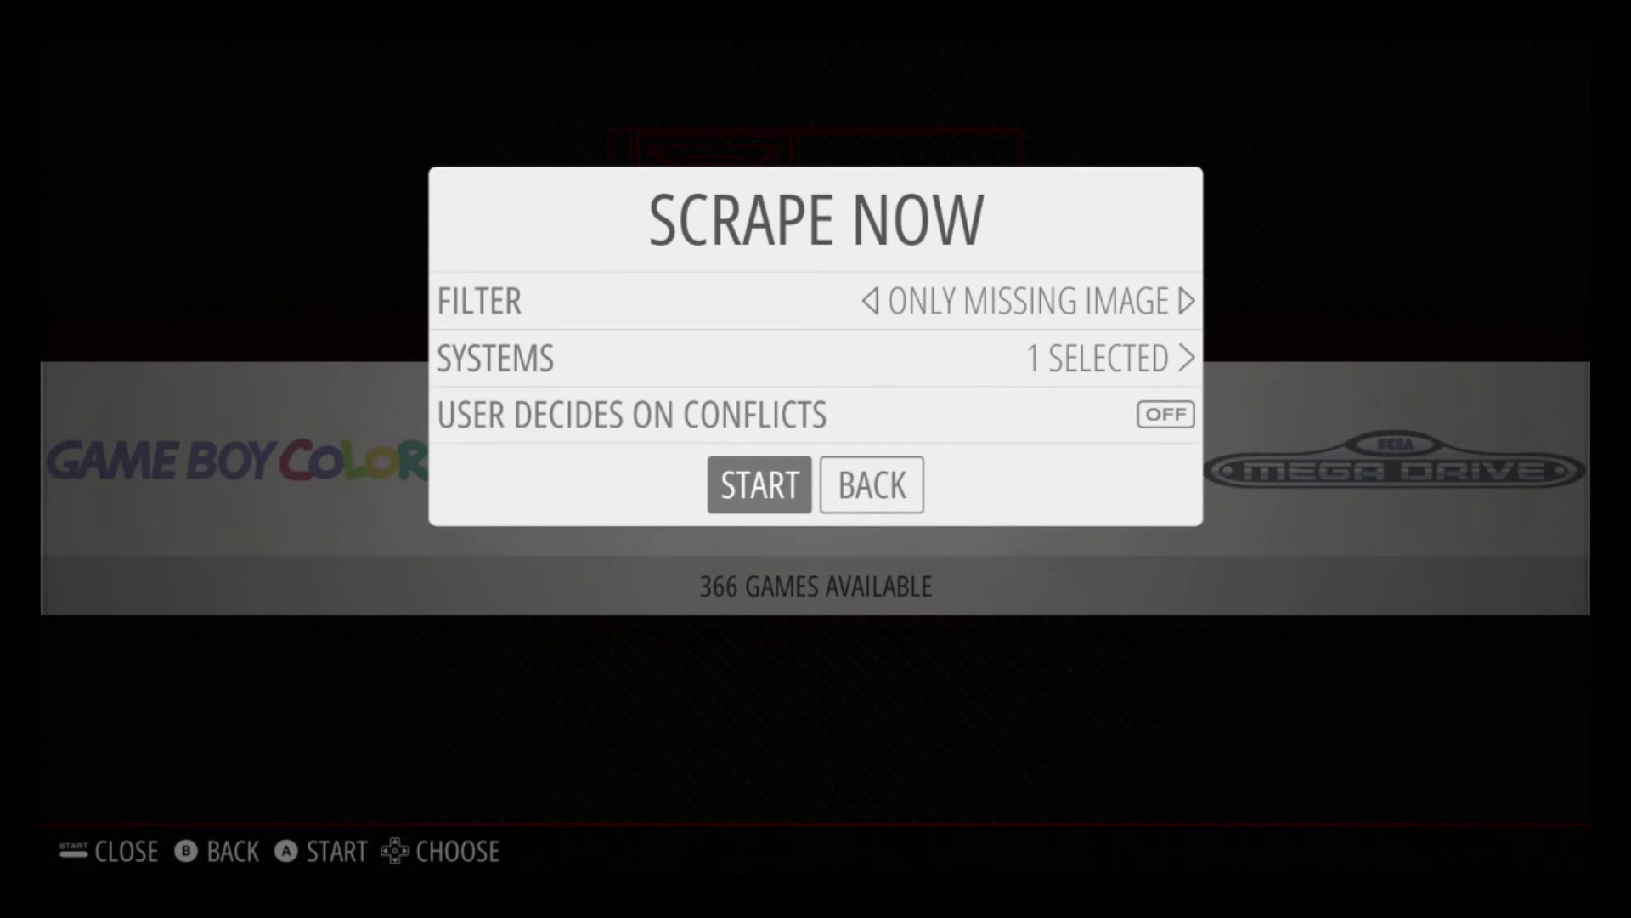
key("Return")
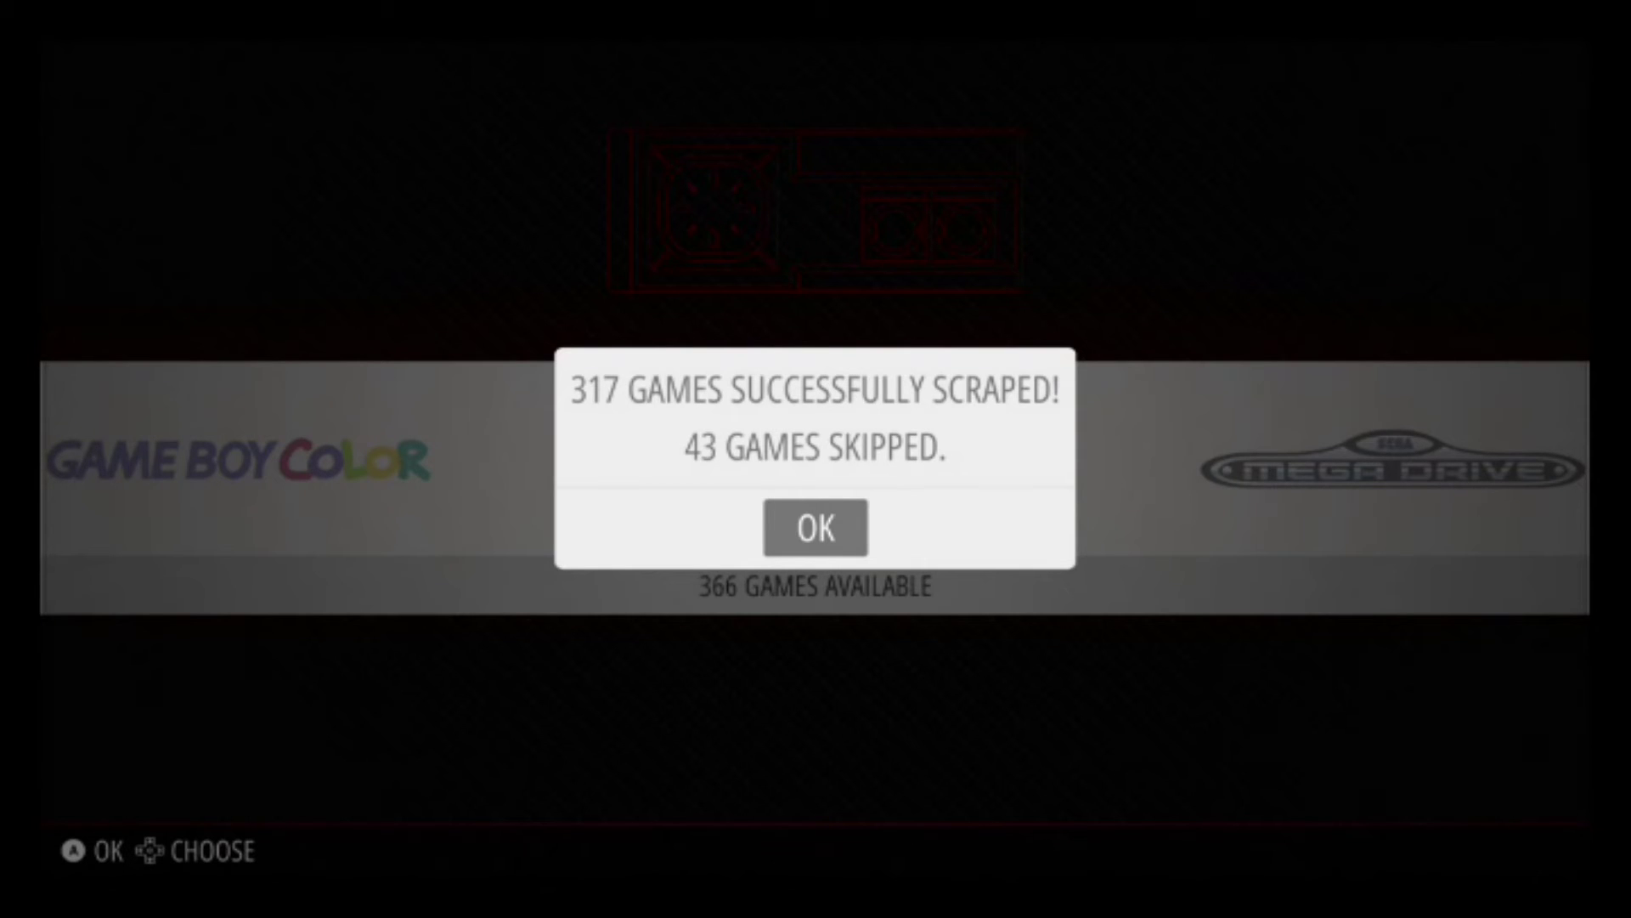
- Dismiss the scrape summary, exit the menus, and open the Sega Master System game list
key("Return")
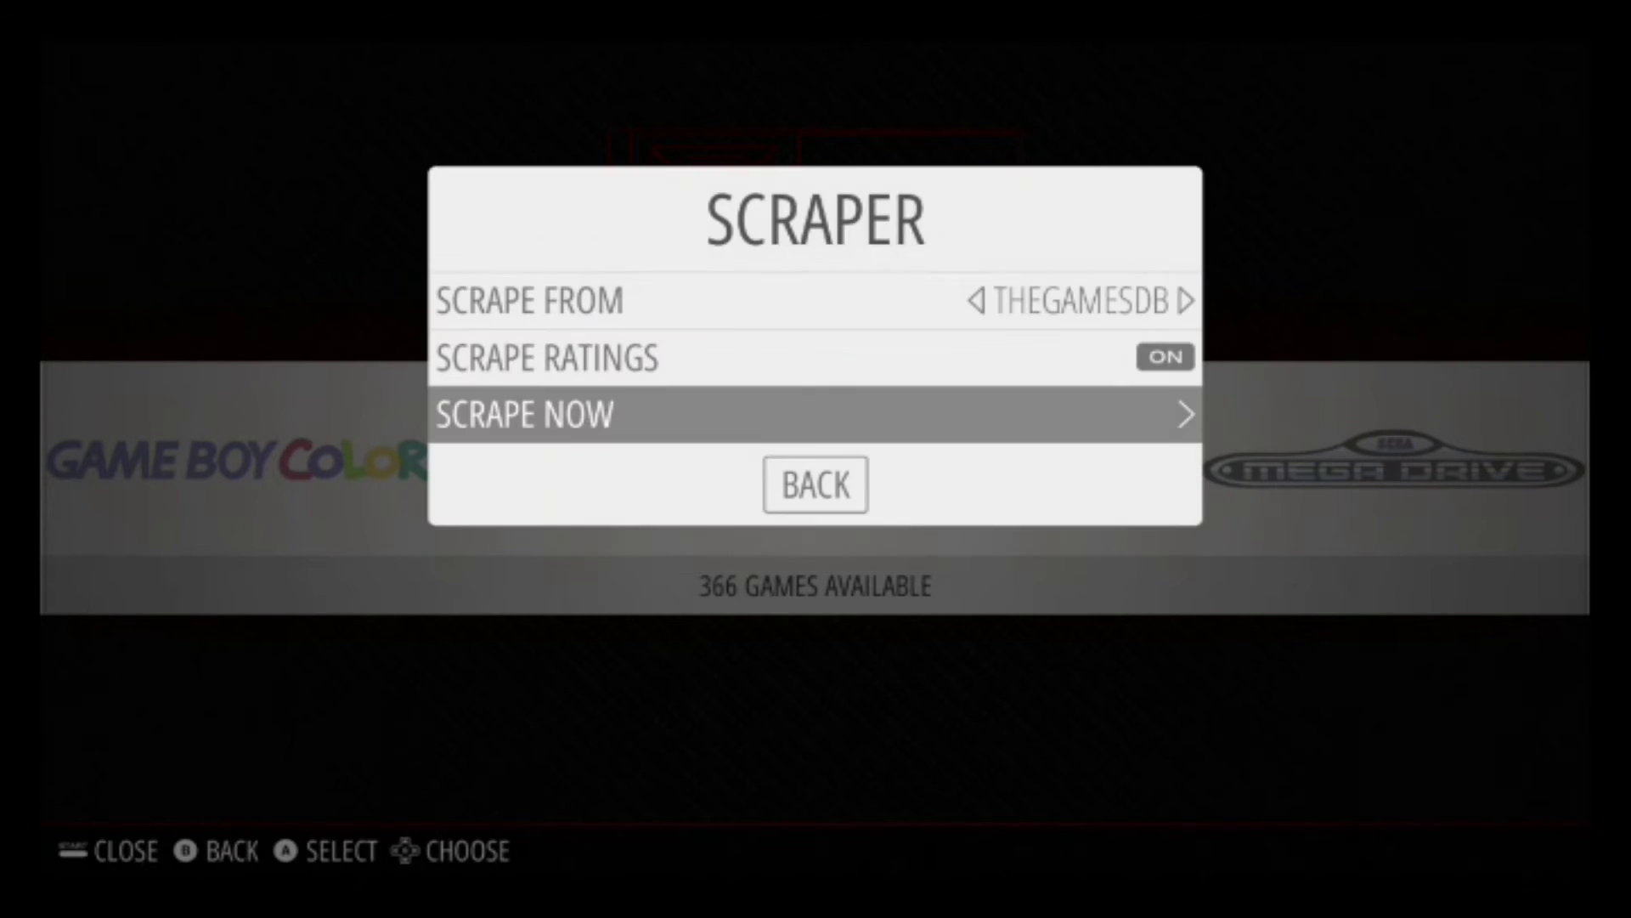
key("Escape")
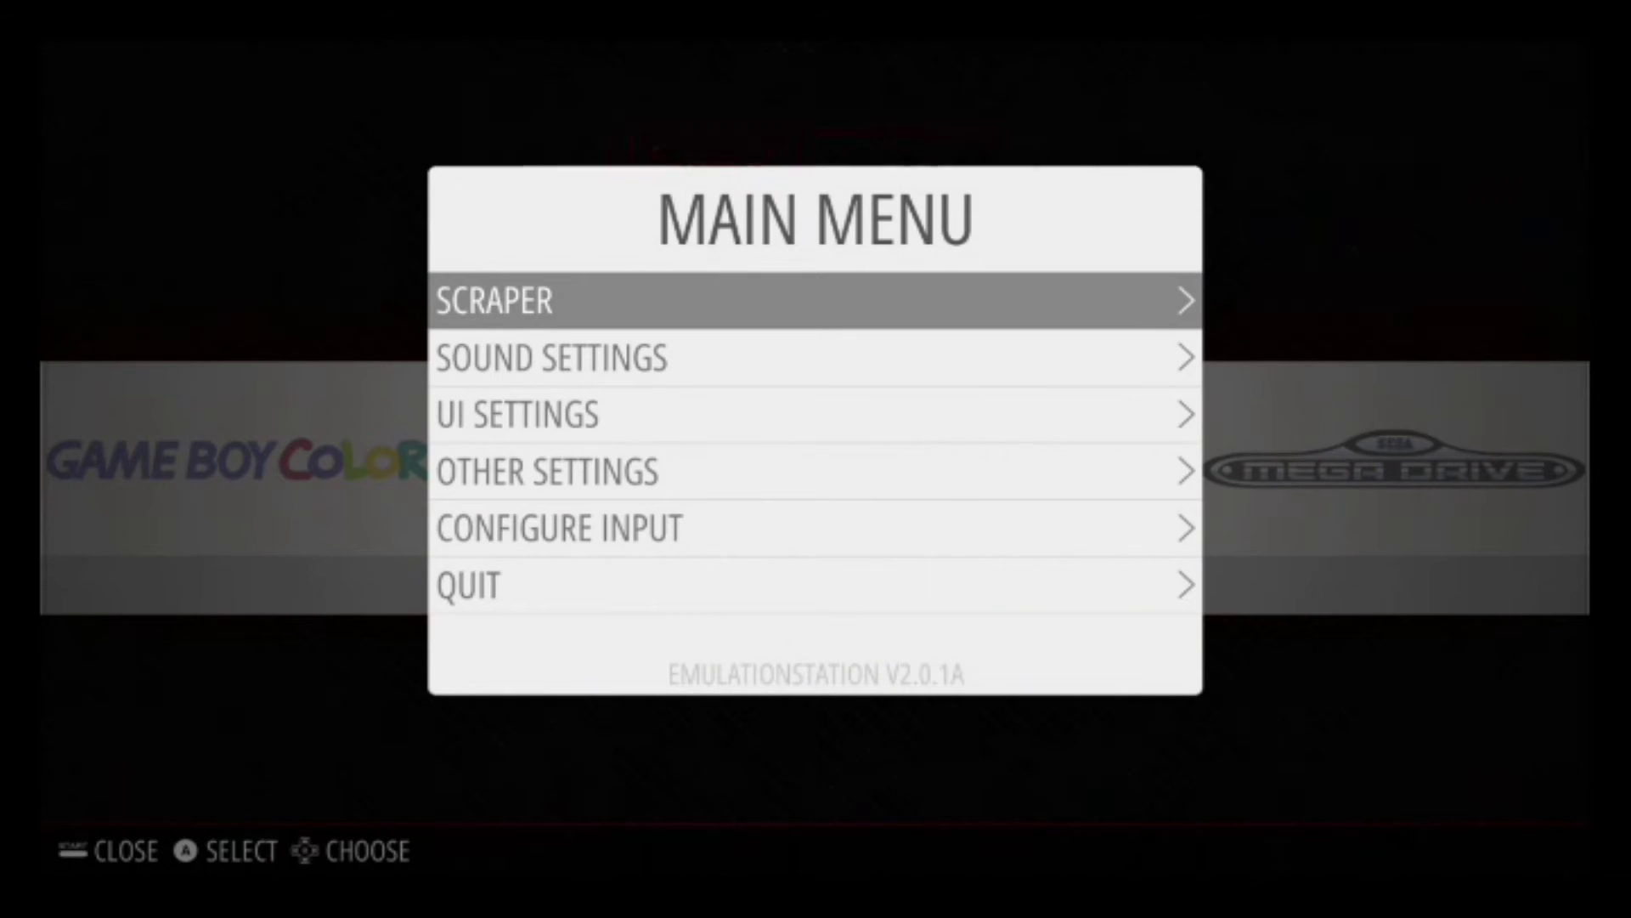
key("Escape")
key("Return")
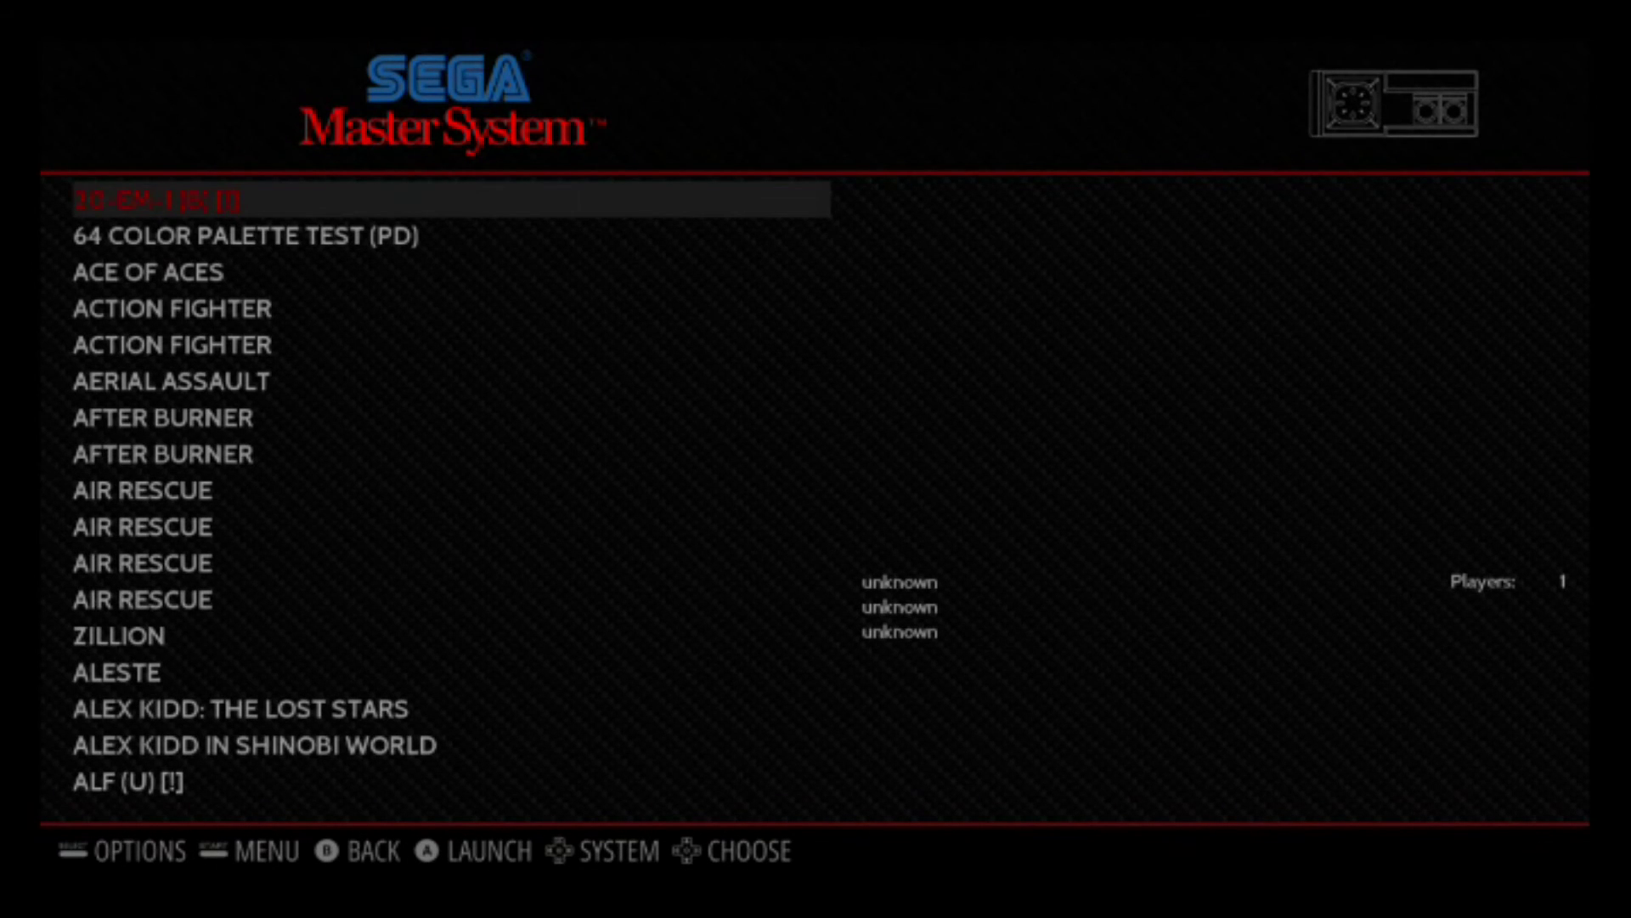
key("Down")
key("Down")
key("Down")
key("Up")
key("Up")
key("Up")
key("Down")
- Open the metadata editor for 64 Color Palette Test (PD)
key("Down")
key("Up")
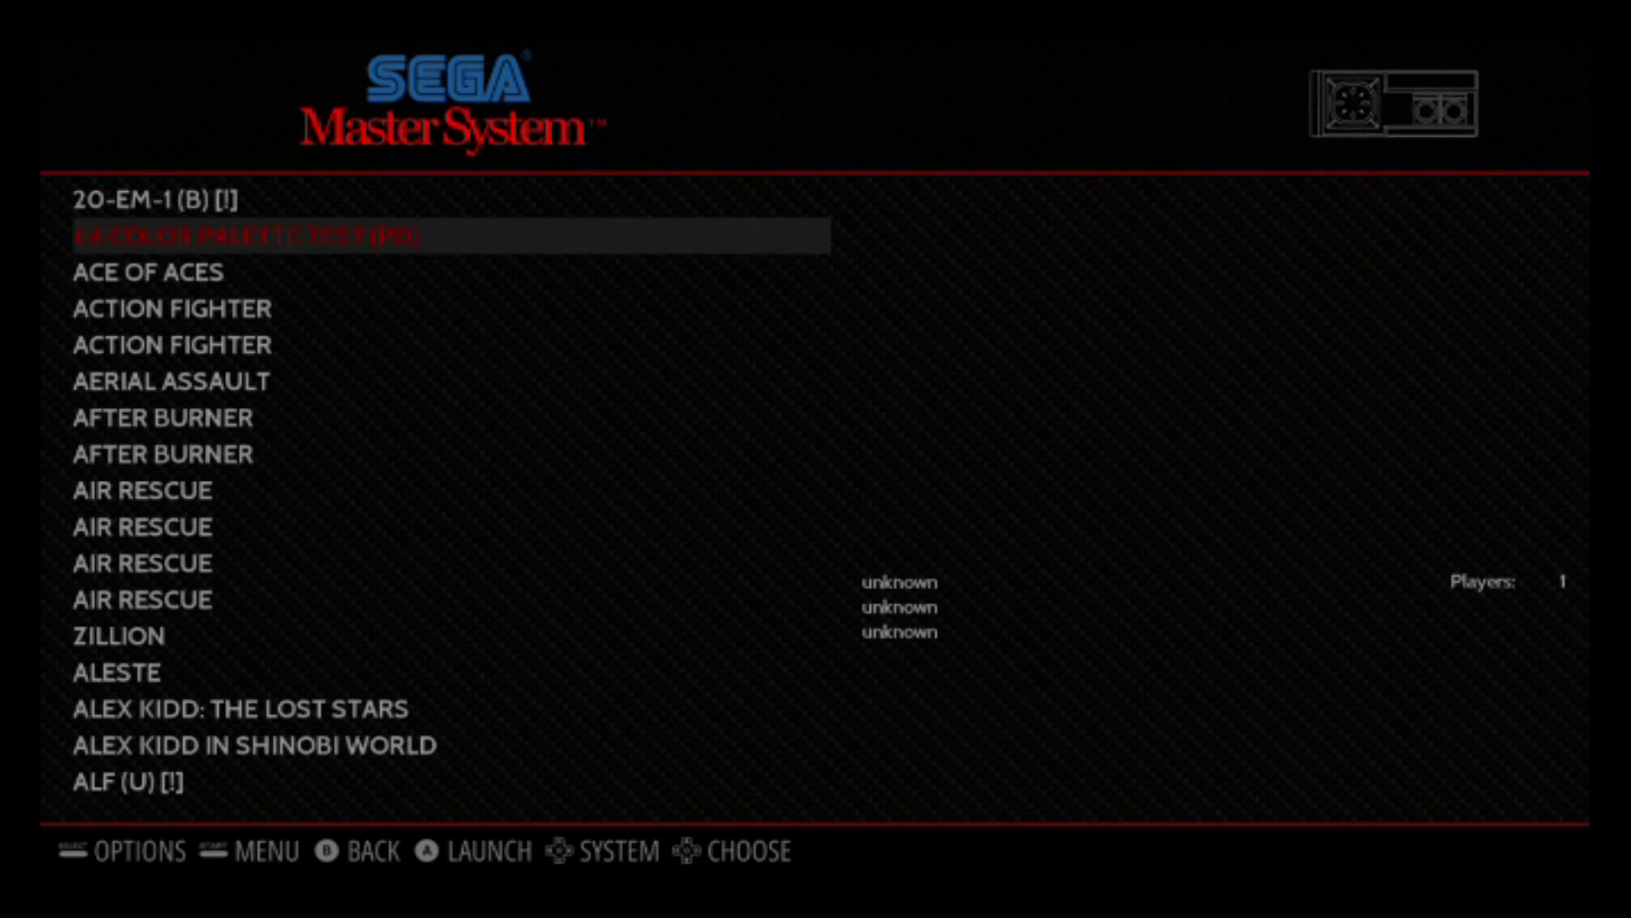
key("Down")
key("Down")
key("Up")
key("Up")
key("Down")
key("Up")
key("Shift_R")
- Scrape its metadata, skip the 'No games found' result, and save the changes
key("Down")
key("Down")
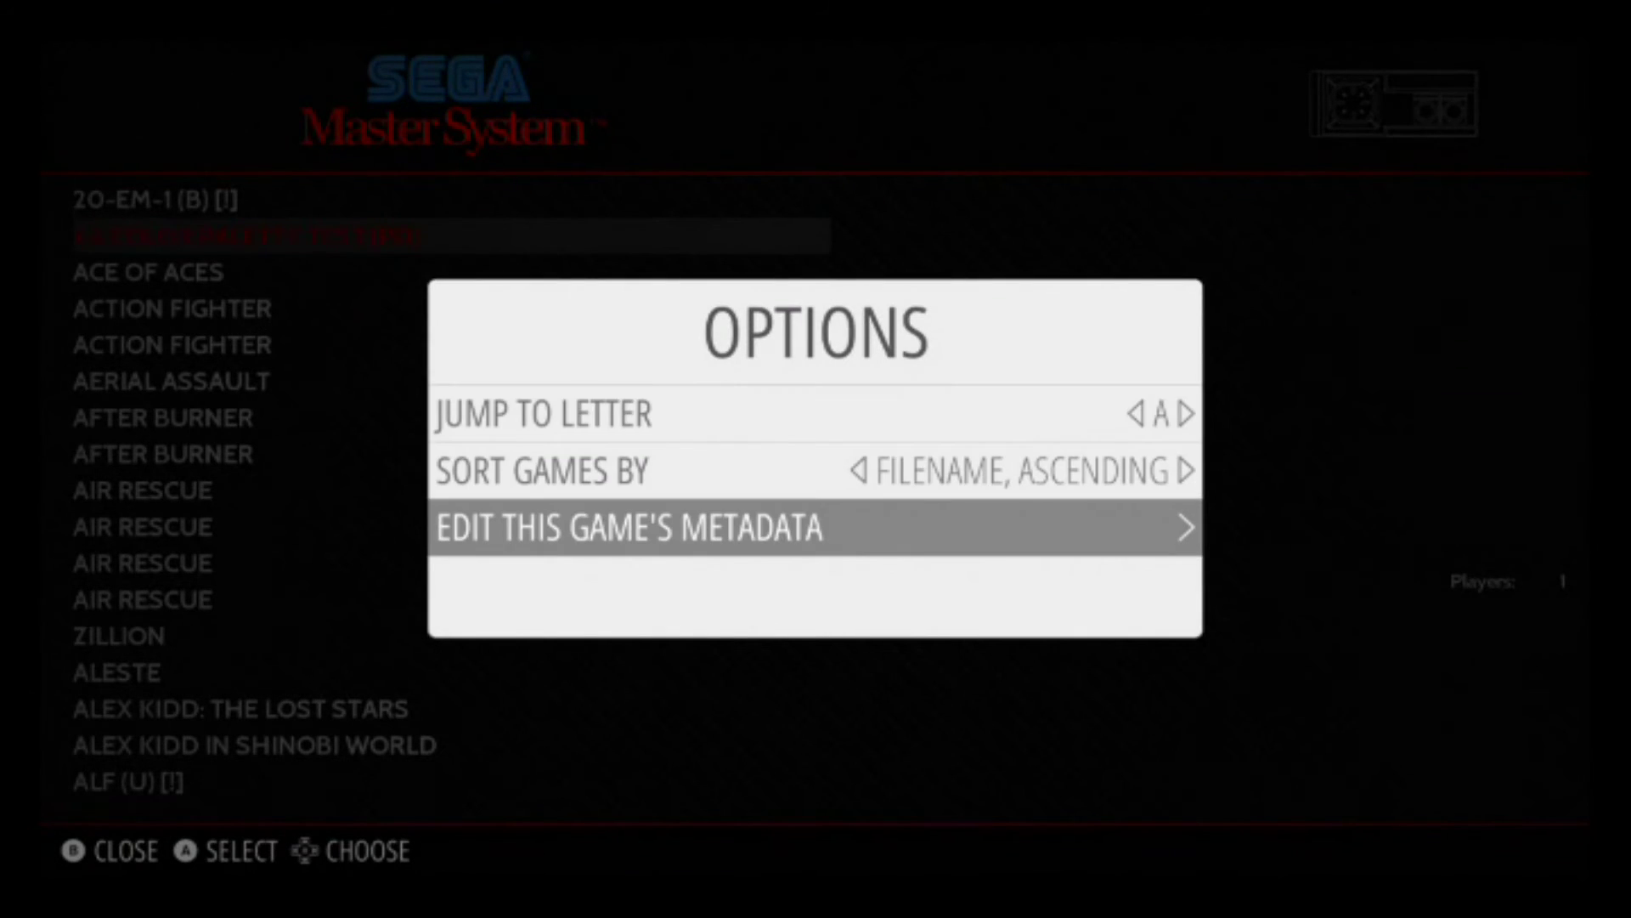
key("Return")
key("Down")
key("Down")
key("Down")
key("Down")
key("Down")
key("Down")
key("Down")
key("Down")
key("Down")
key("Down")
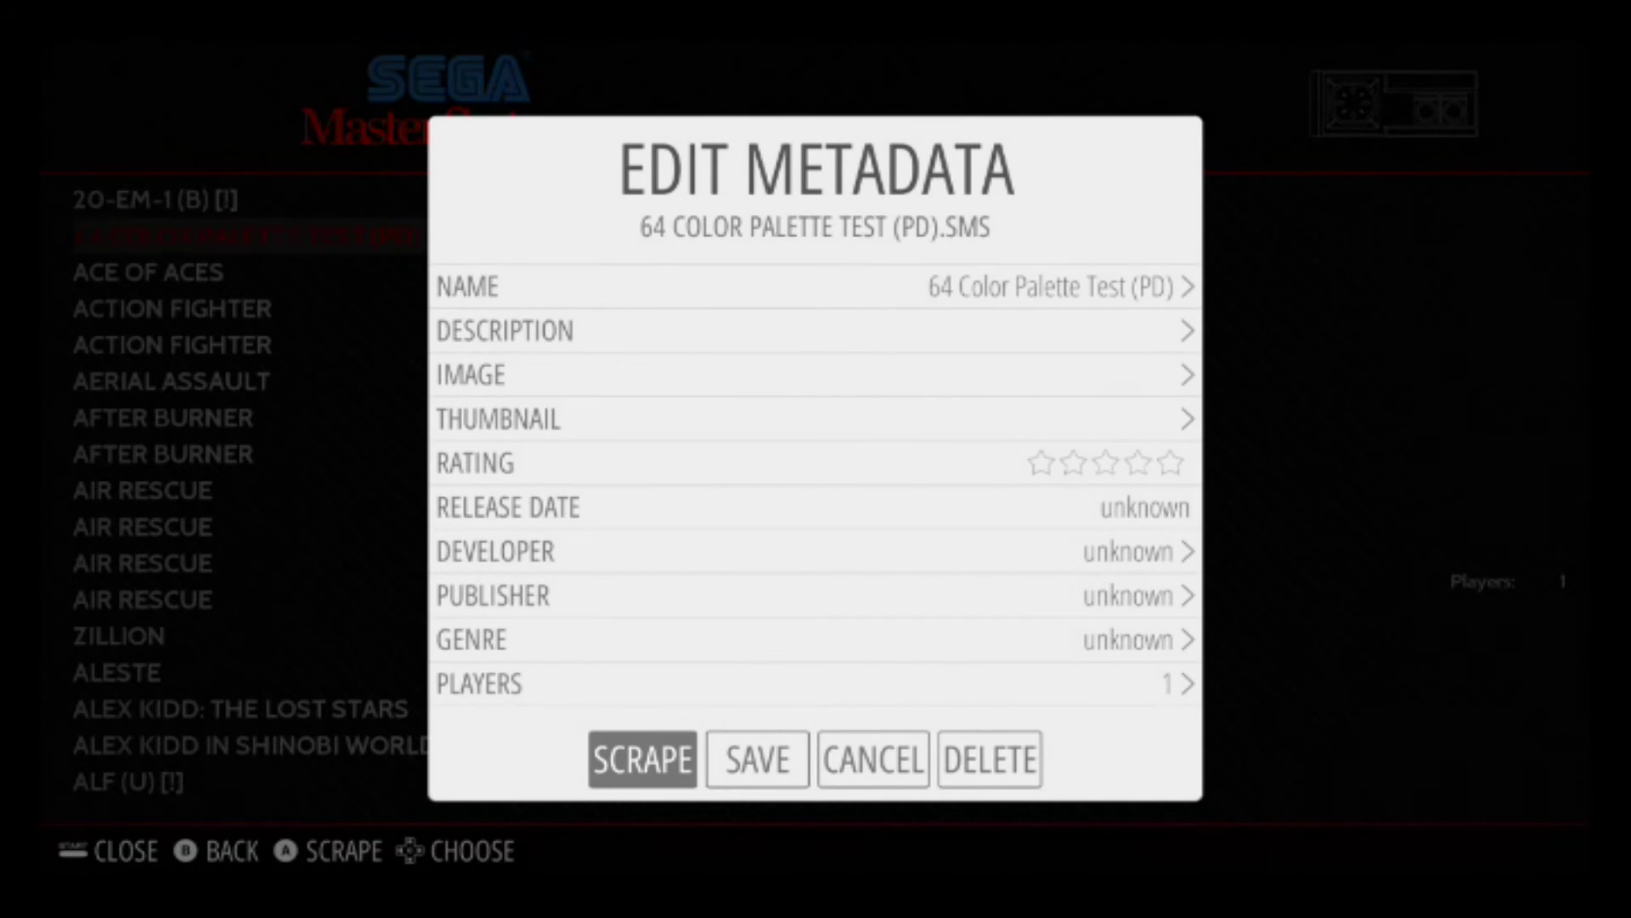
key("Return")
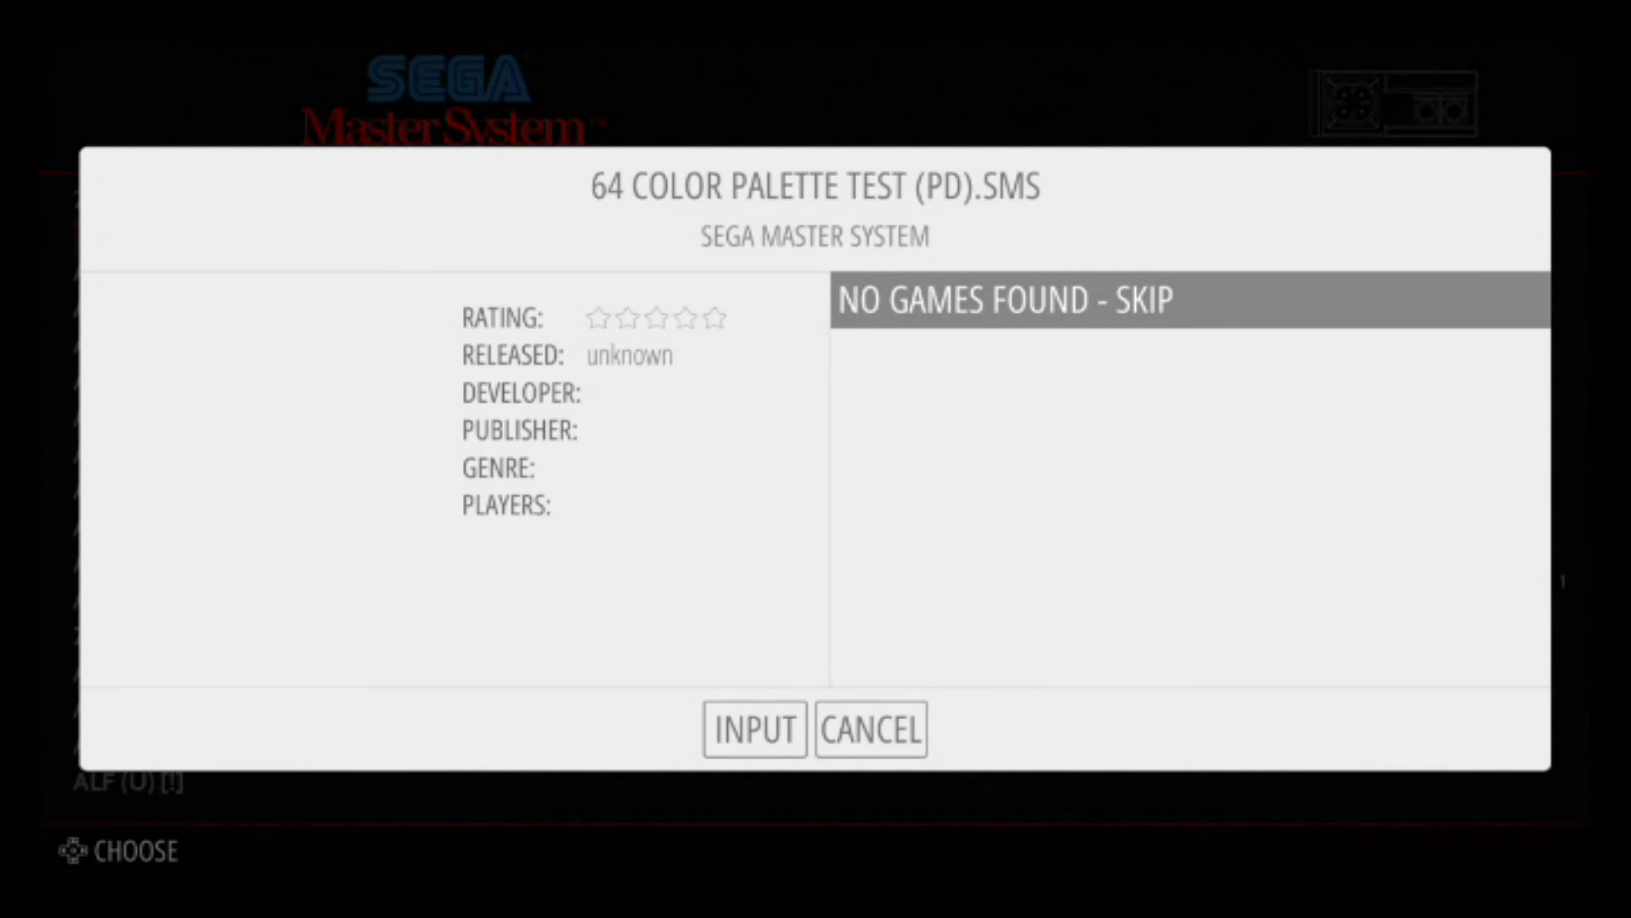
key("Return")
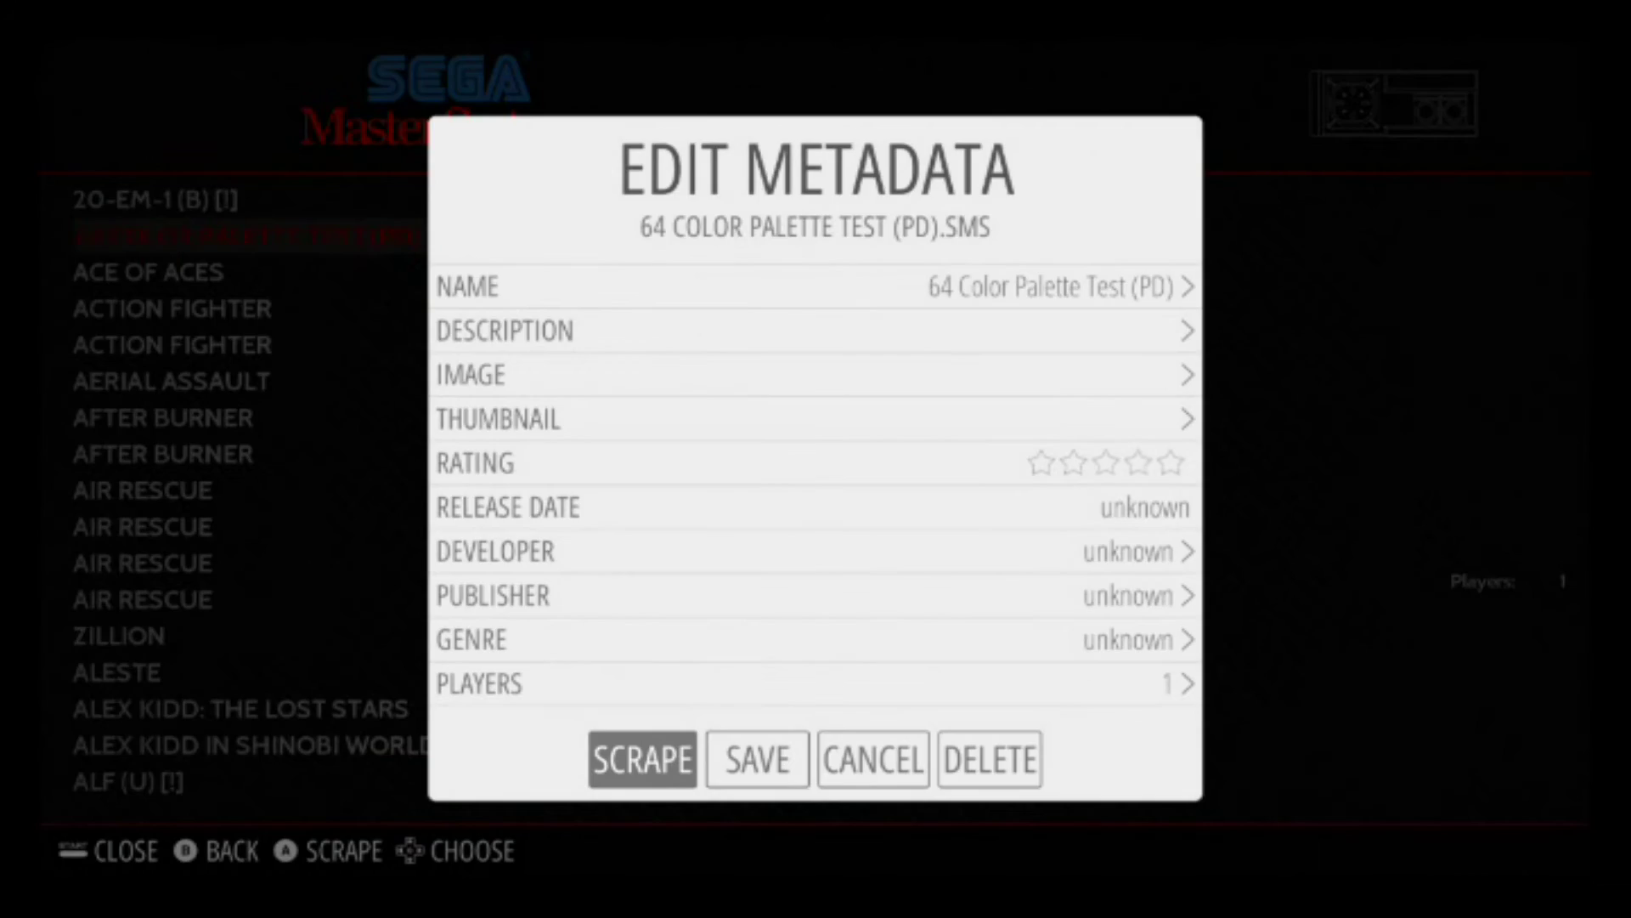
key("Escape")
key("Return")
- Select ALF (U) [!] and open its metadata editor
key("Escape")
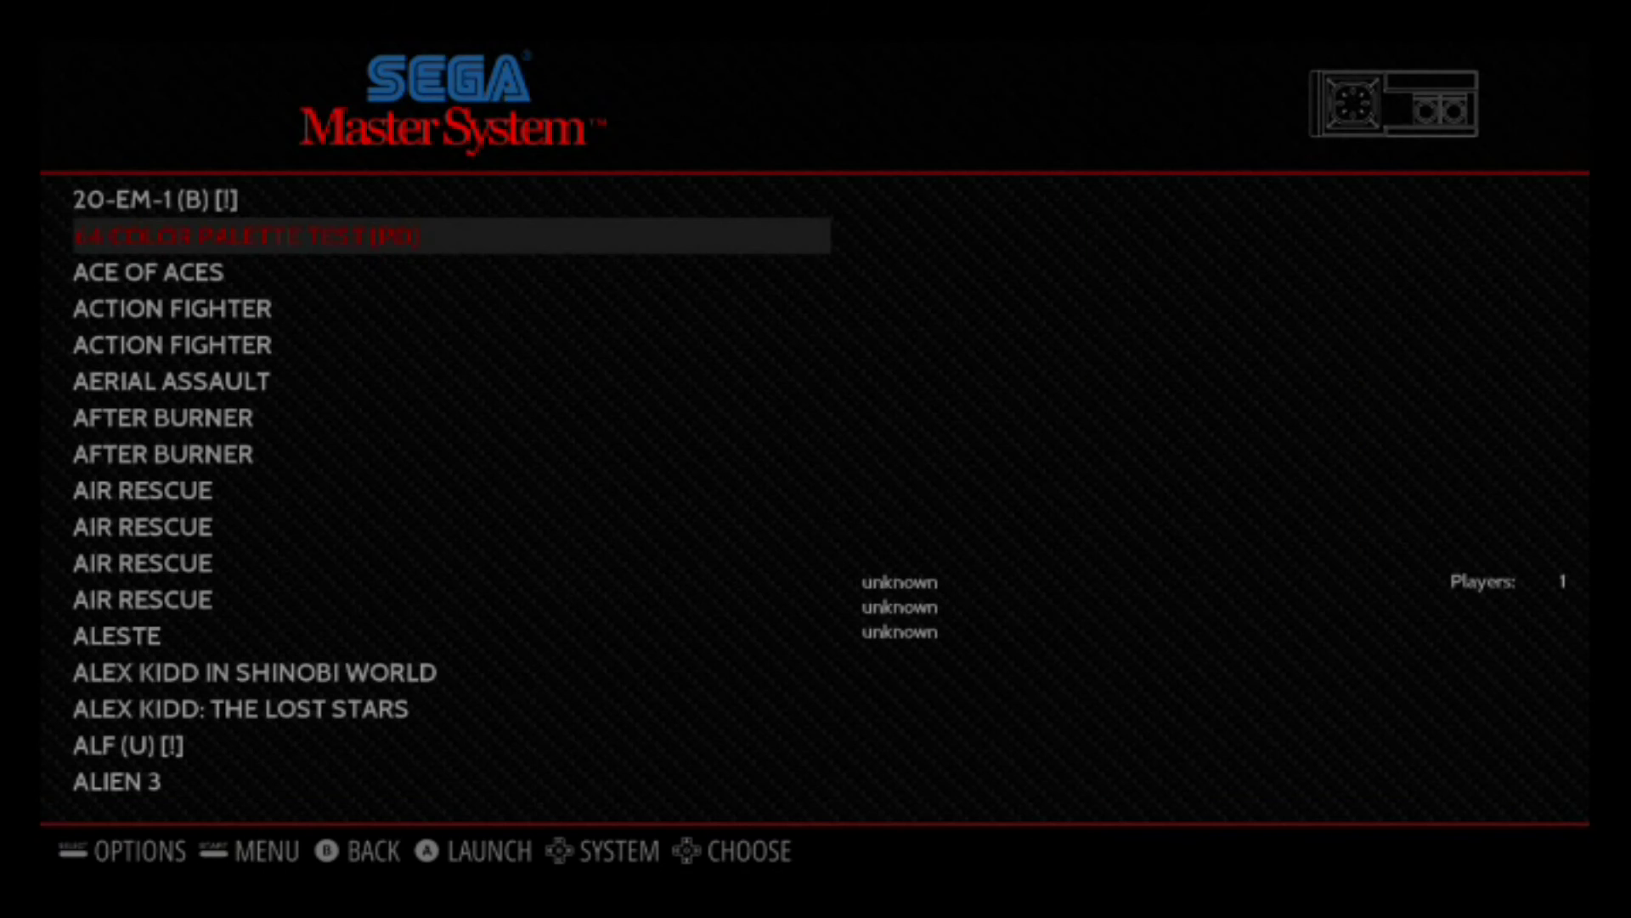
key("Down")
key("Down")
key("Down")
key("Down")
key("Down")
key("Down")
key("Down")
key("Down")
key("Down")
key("Down")
key("Down")
key("Down")
key("Down")
key("Down")
key("Down")
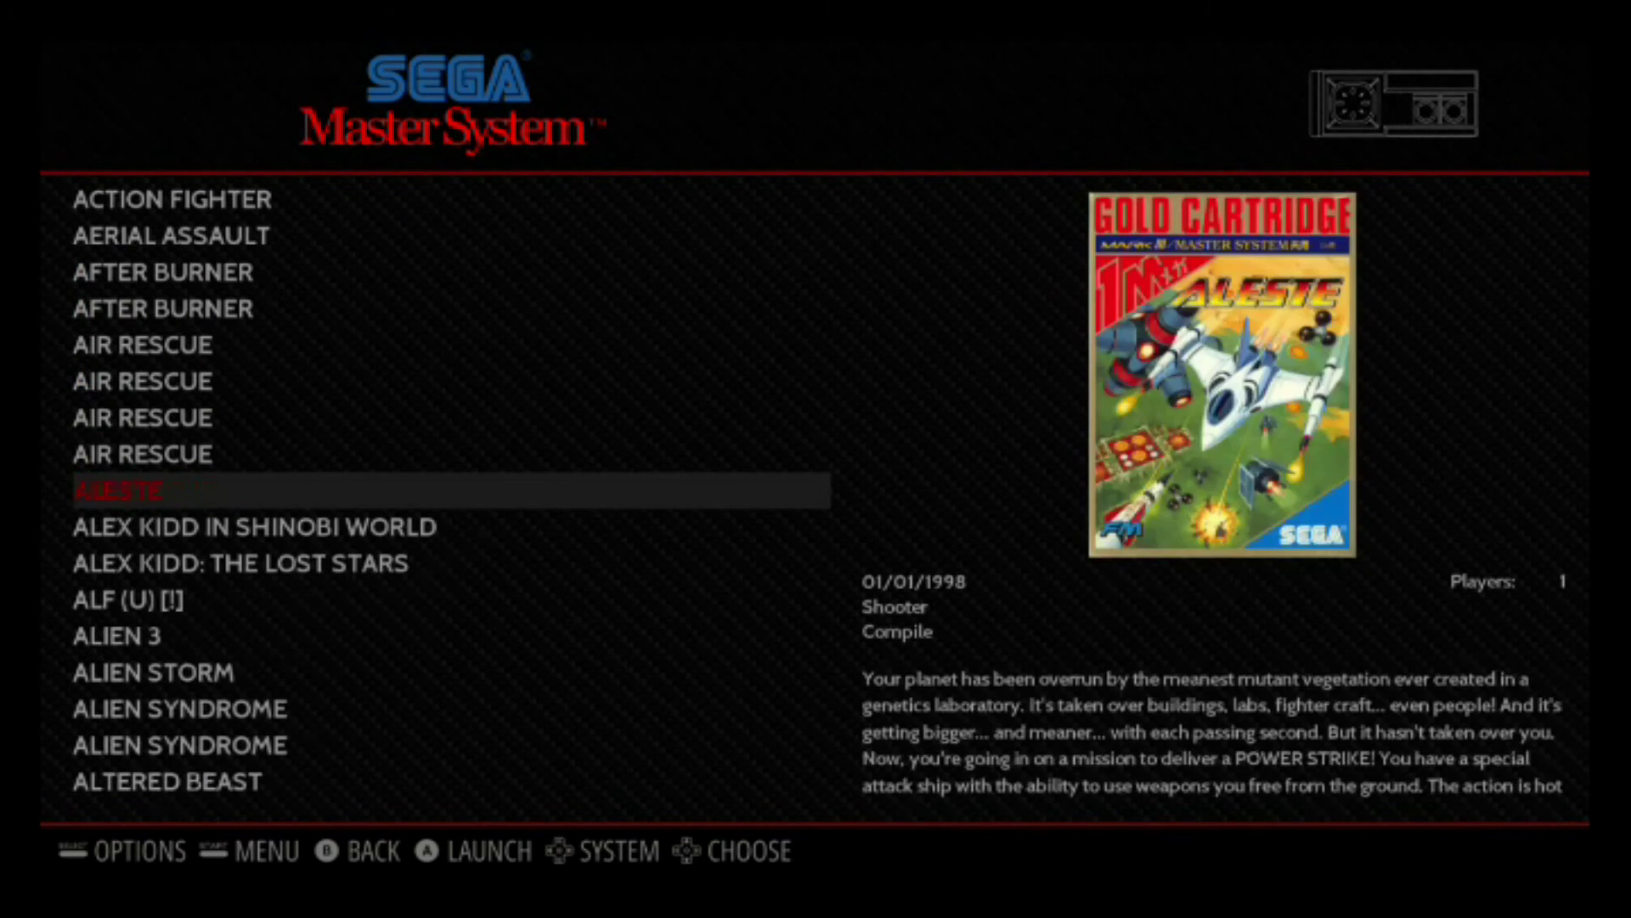
key("Up")
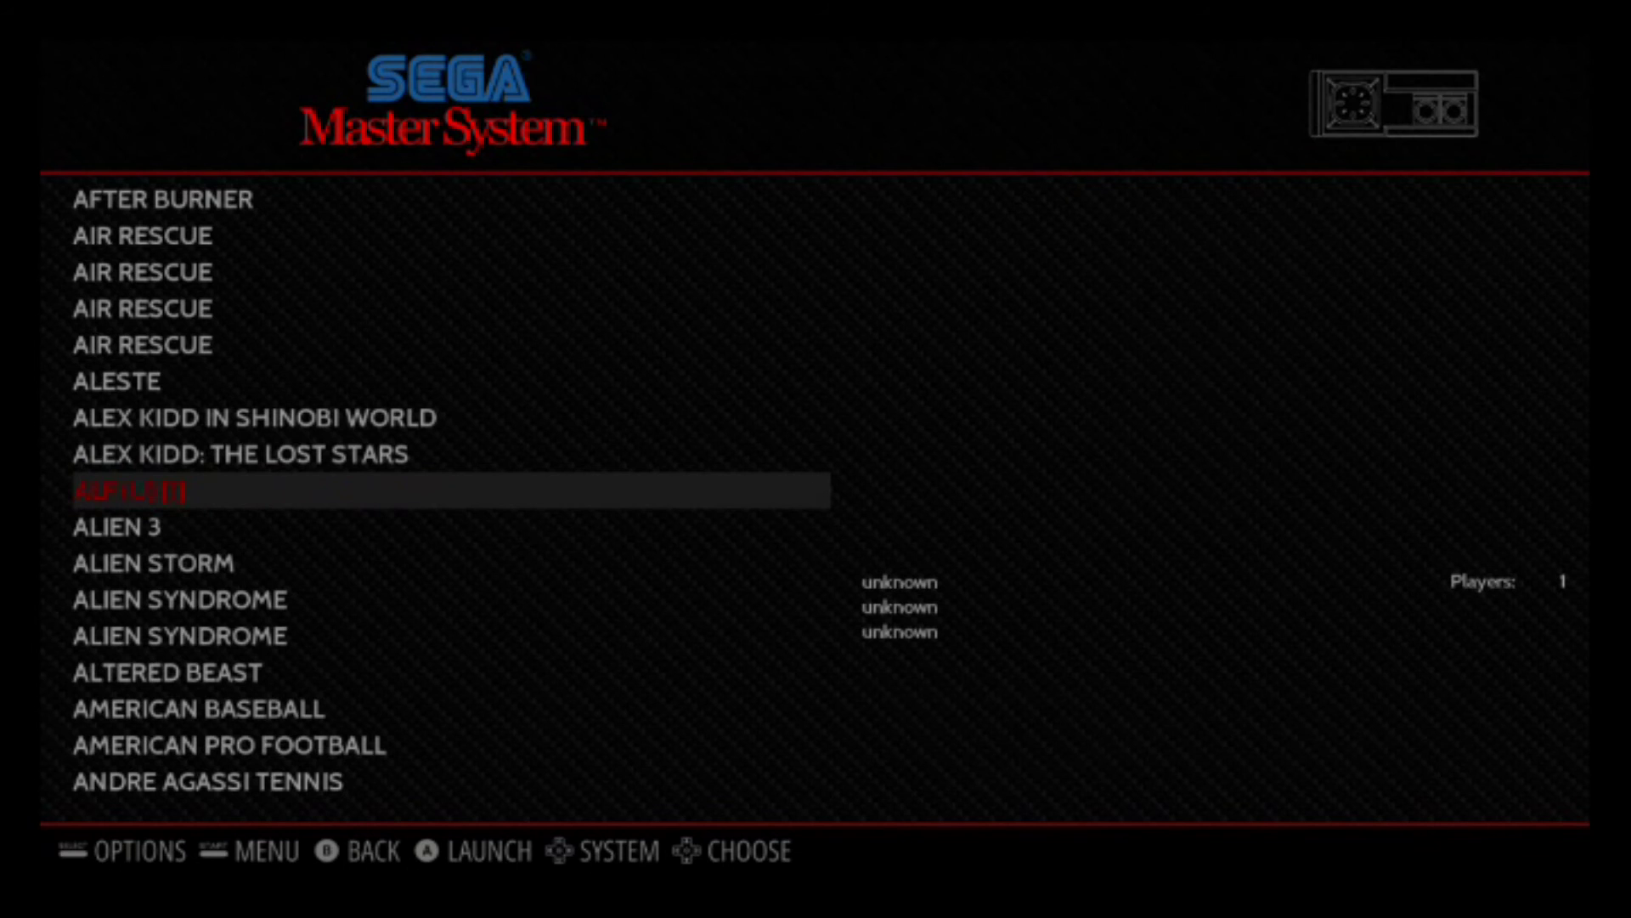
key("Down")
key("Up")
key("BackSpace")
key("Down")
key("Down")
key("Up")
key("Down")
key("Return")
key("Down")
key("Down")
key("Down")
key("Down")
key("Down")
key("Down")
key("Down")
key("Down")
key("Down")
key("Down")
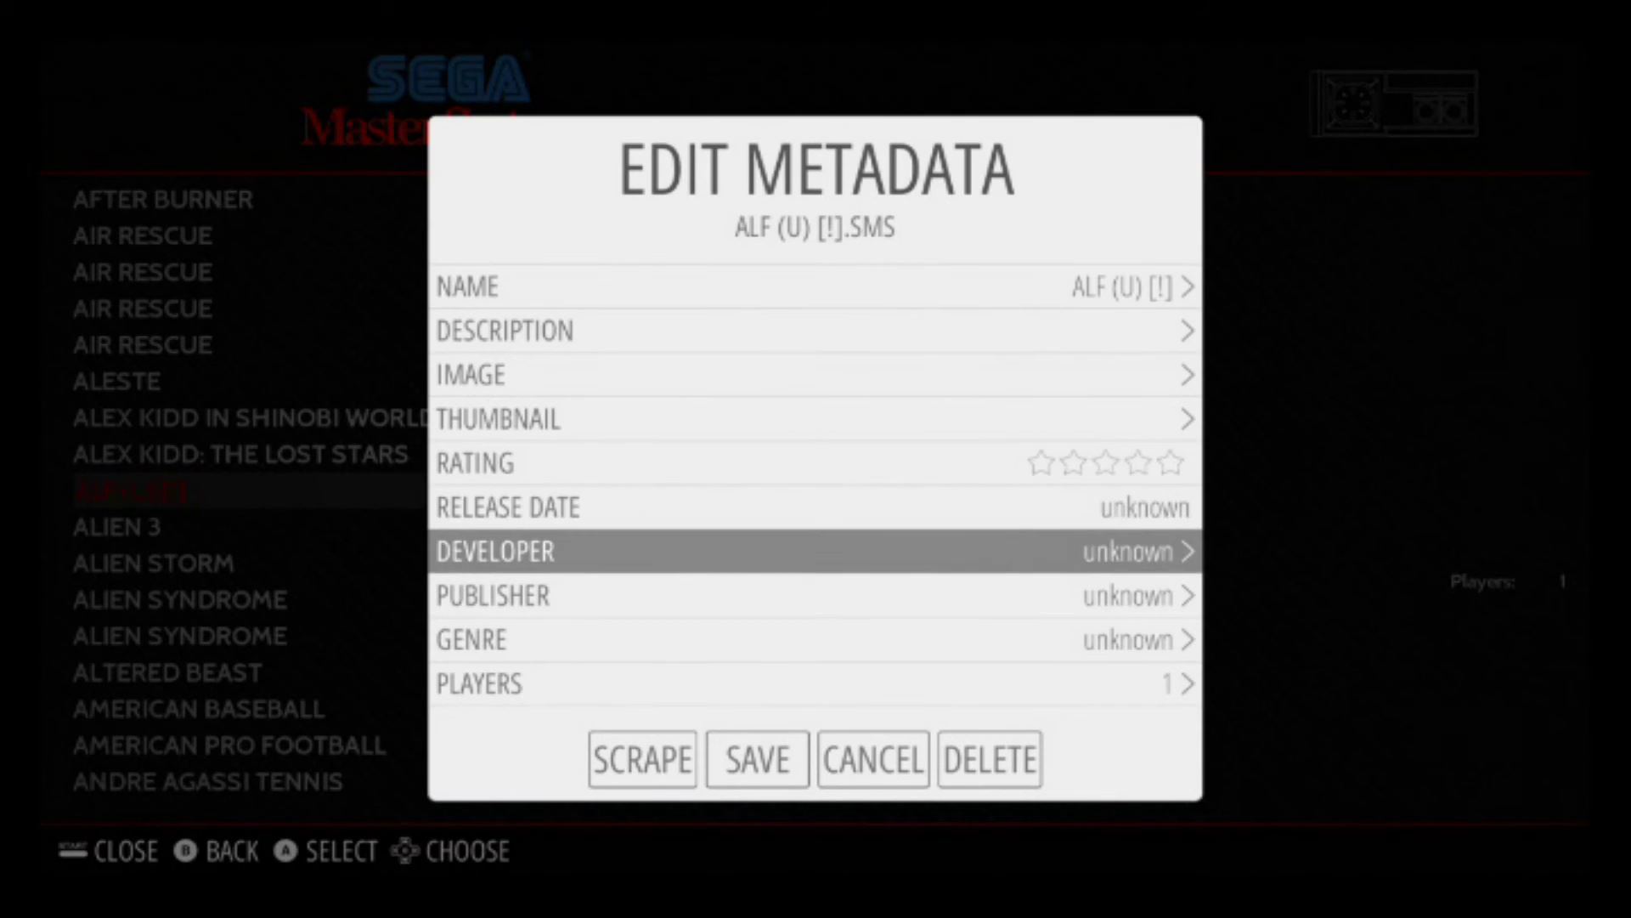
- Scrape ALF's metadata, skip the no-match result, and confirm saving
key("Right")
key("Right")
key("Right")
key("Left")
key("Left")
key("Left")
key("Right")
key("Right")
key("Left")
key("Left")
key("Return")
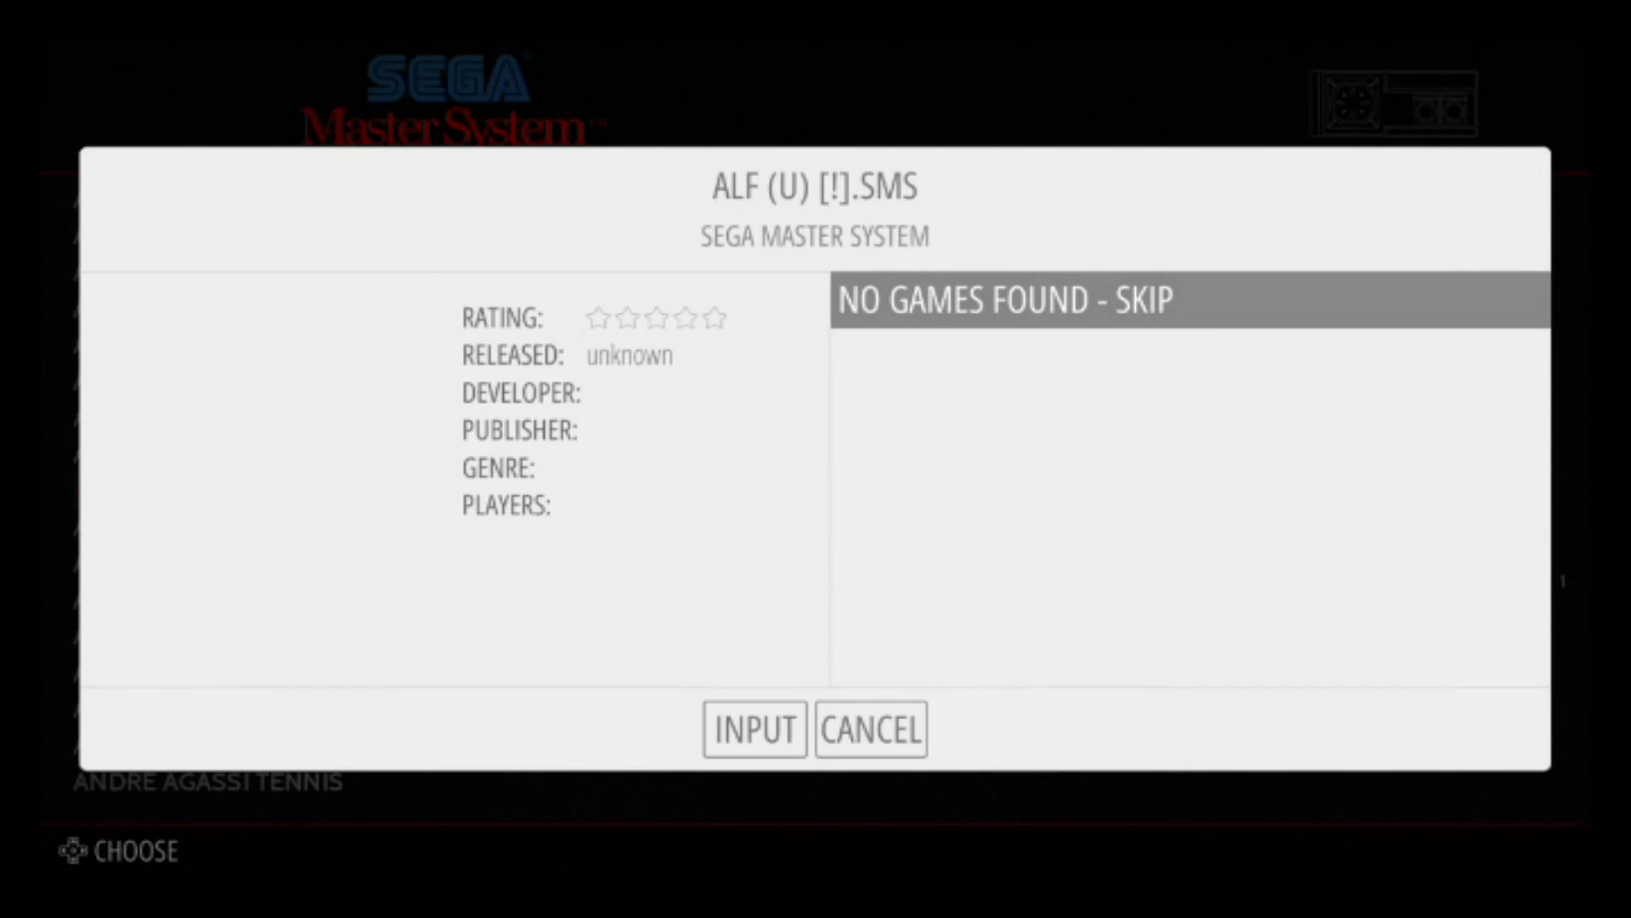
key("Down")
key("Up")
key("Return")
key("Escape")
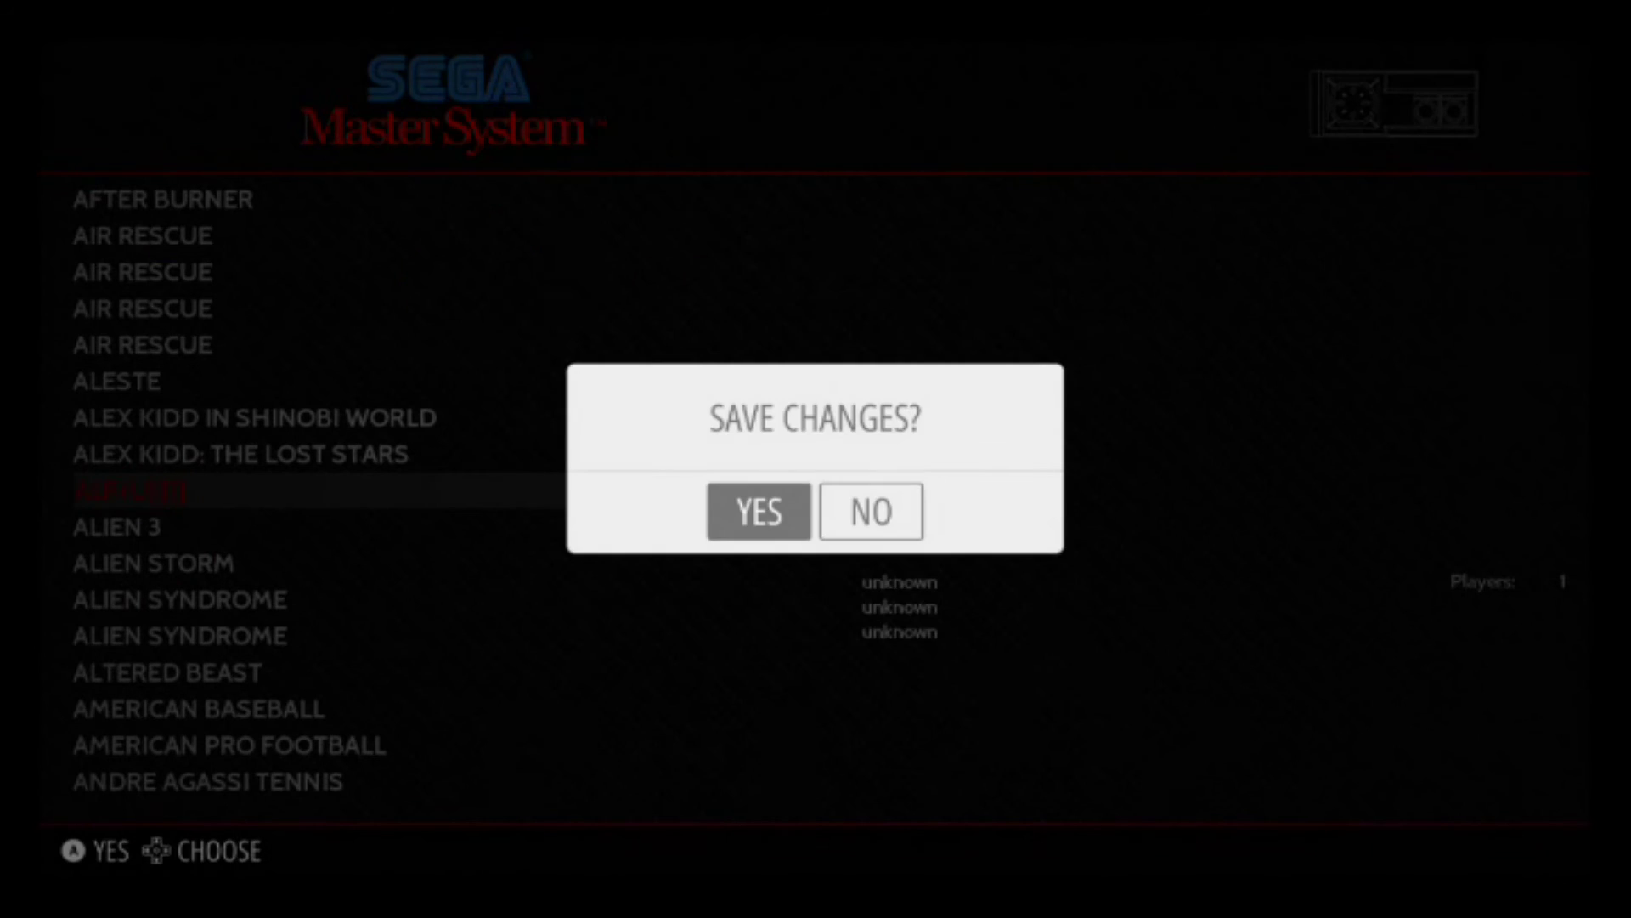
key("Return")
key("Escape")
- Scroll the Master System list to Ariel: The Little Mermaid, Assault City and Astro Warrior
key("Down")
key("Down")
key("Down")
key("Down")
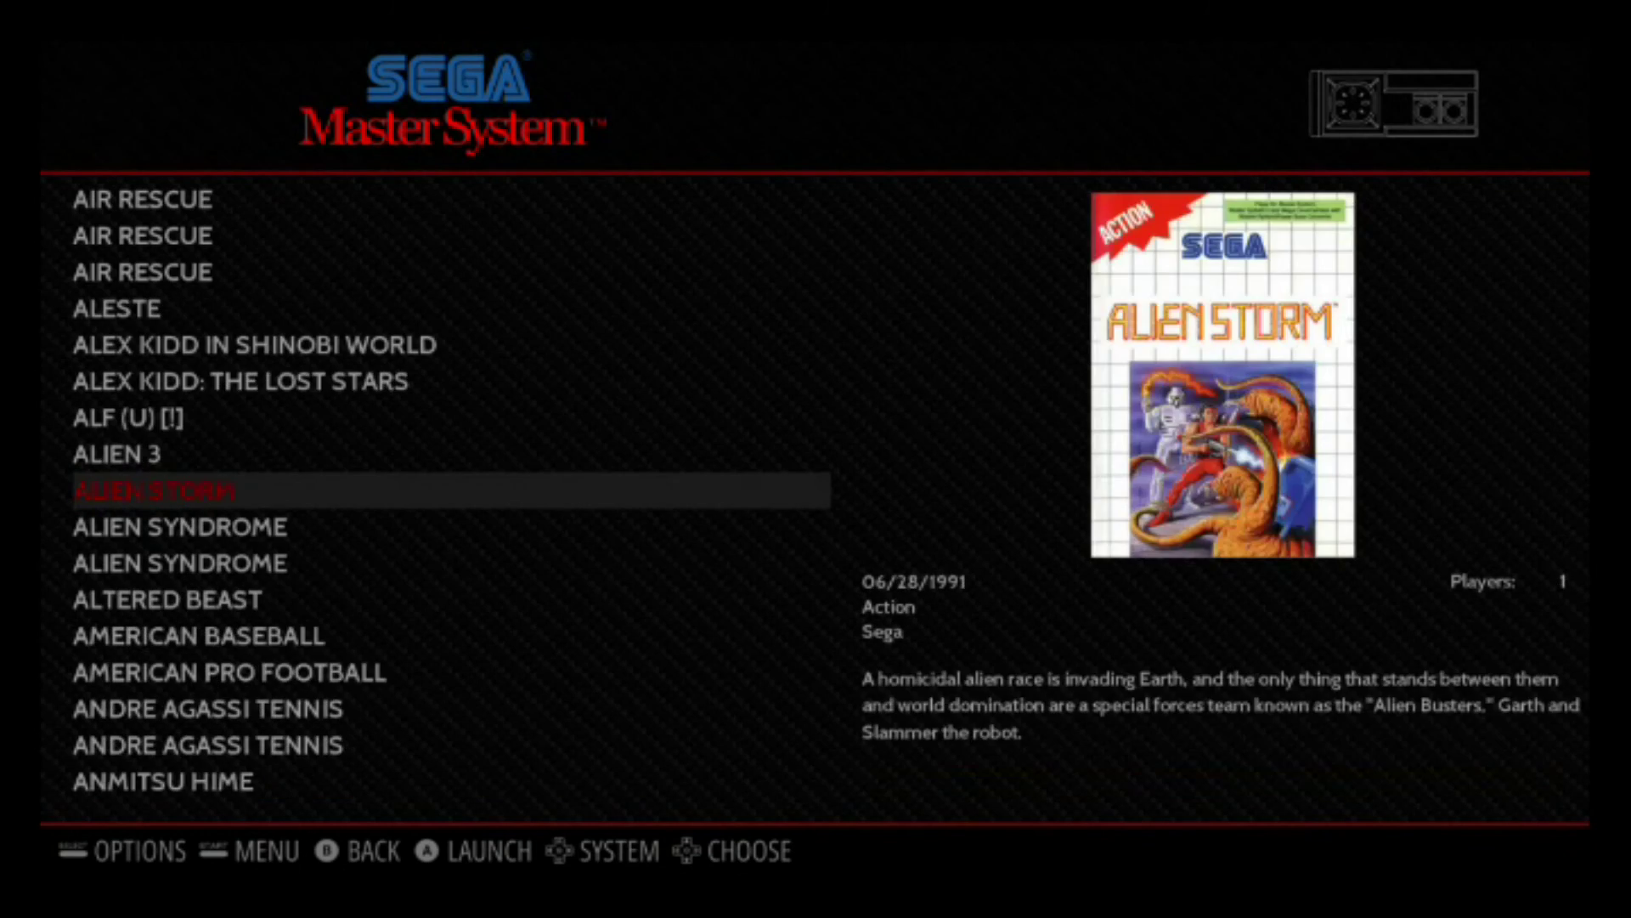
key("Down")
key("Down")
key("Down")
key("Down")
key("Down")
key("Down")
key("Down")
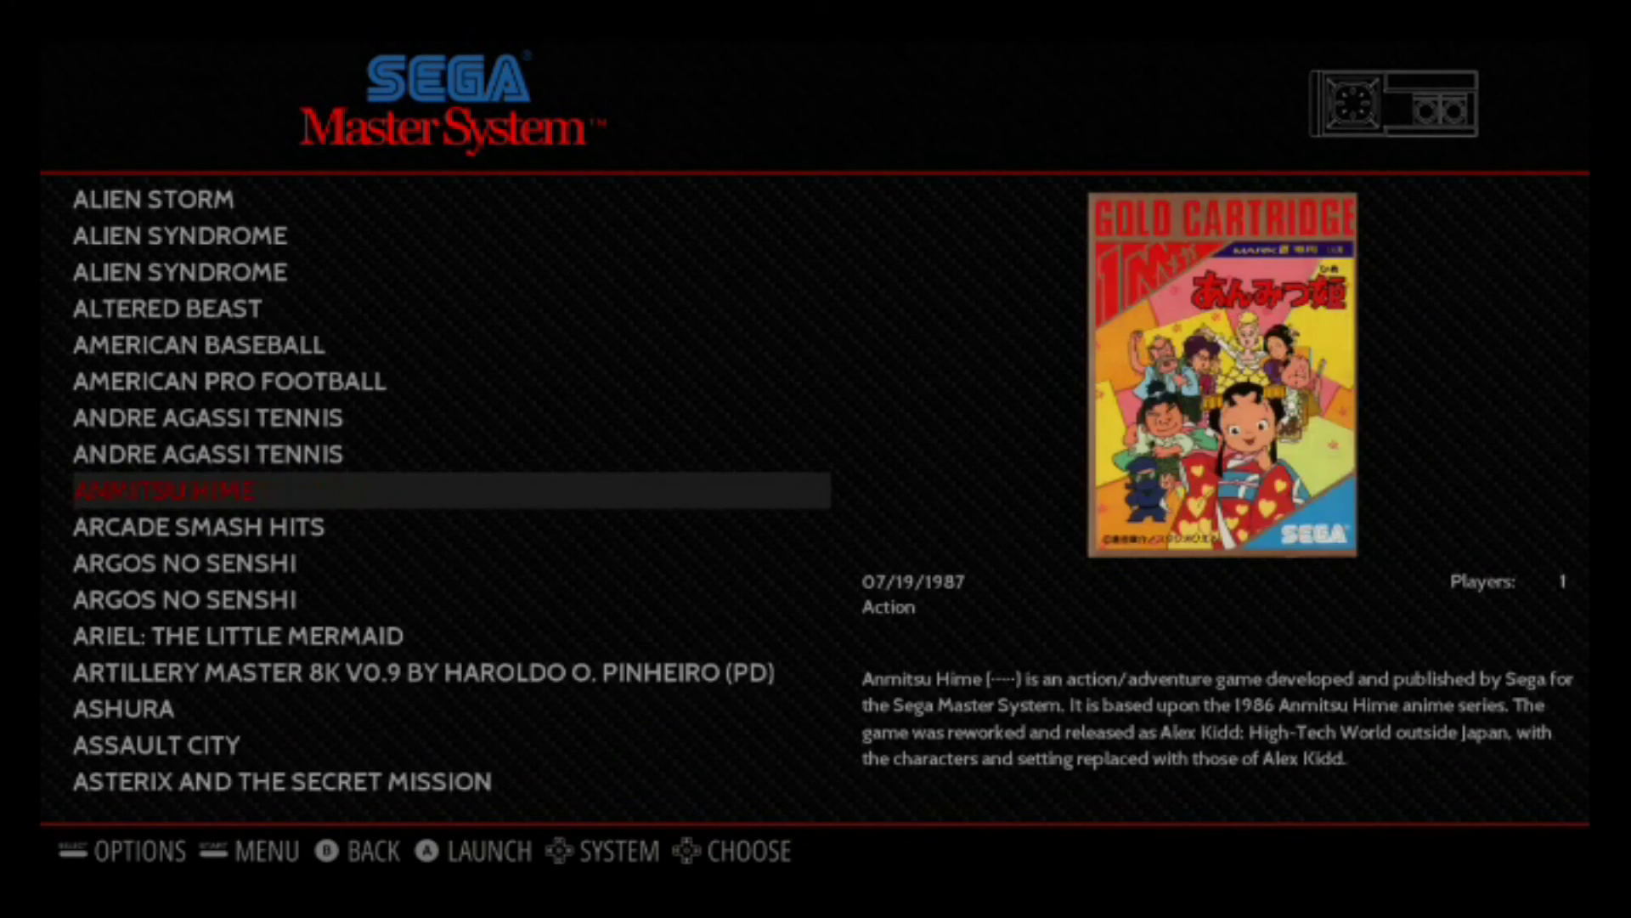
key("Down")
key("Down")
key("Down")
key("Down")
key("Down")
key("Up")
key("Up")
key("Up")
key("Up")
key("Up")
key("Down")
key("Down")
key("Down")
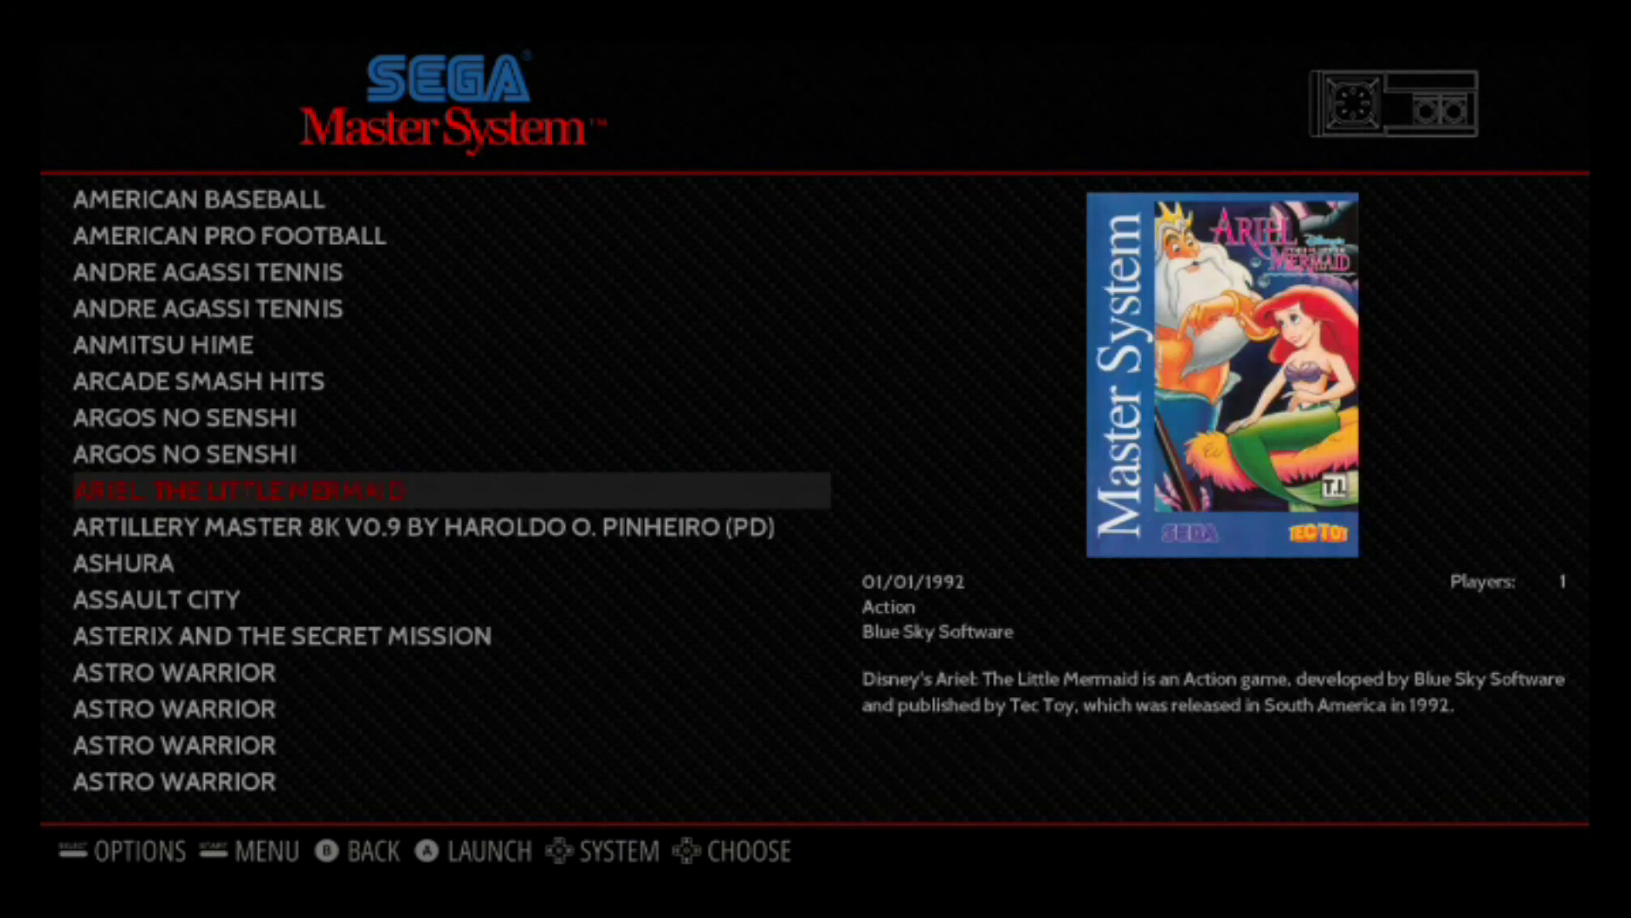
key("Down")
key("Down")
key("Down")
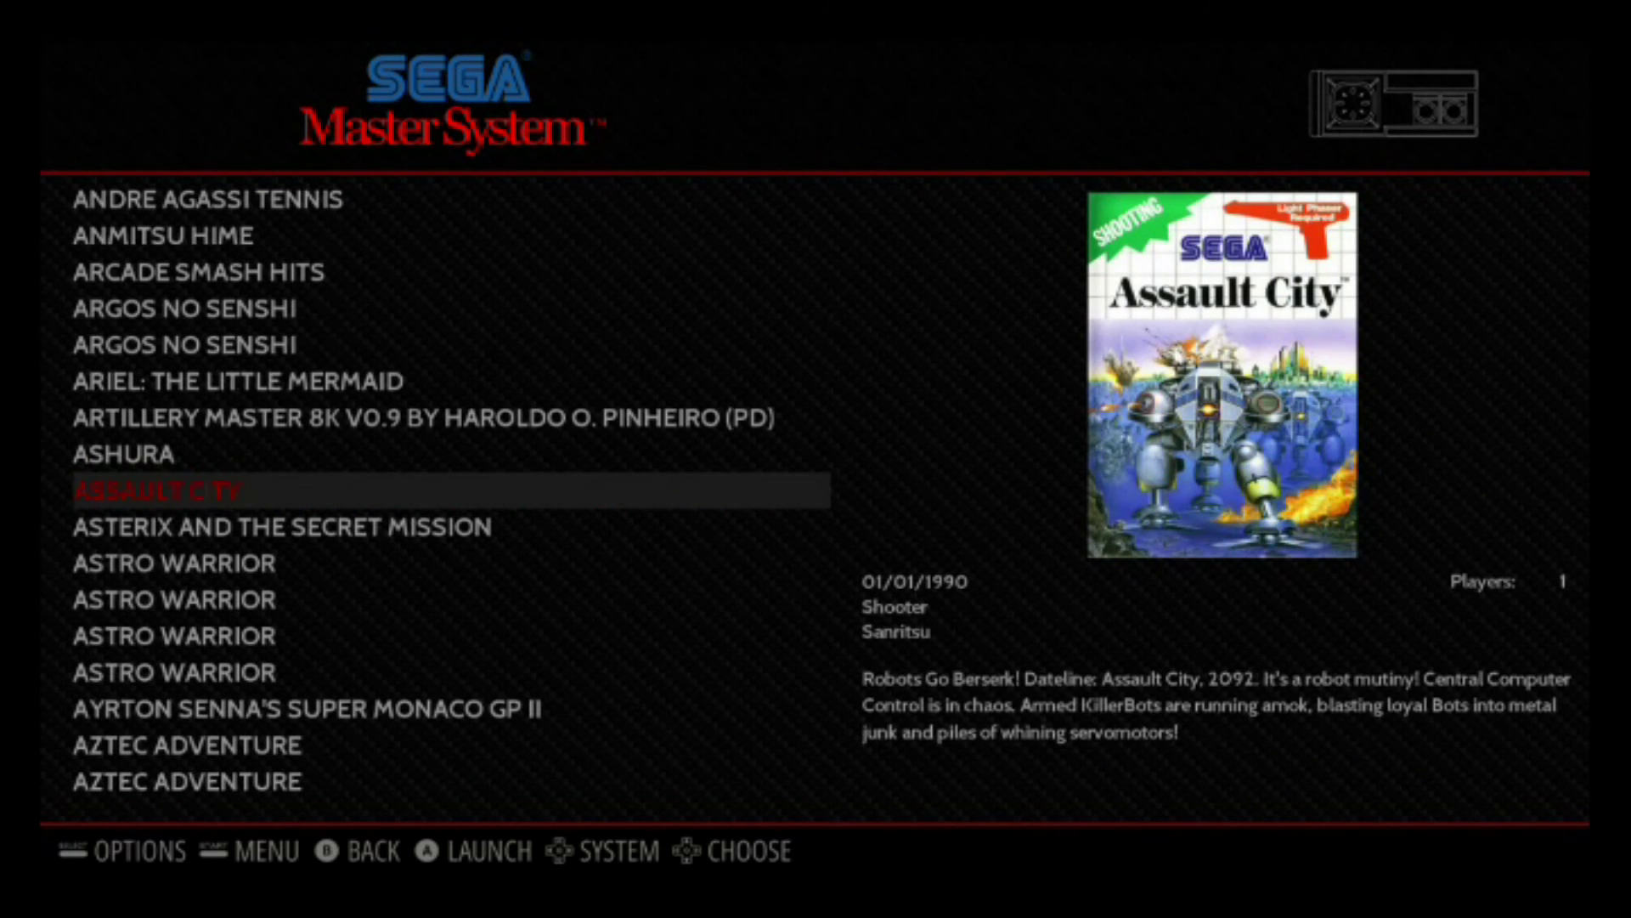
key("Down")
key("Down")
- Continue through Baku Baku Animal, Bubble Bobble, Chuck Rock II, Cosmic Spacehead, Dead Angle and Desert Speedtrap
key("Down")
key("Down")
key("Down")
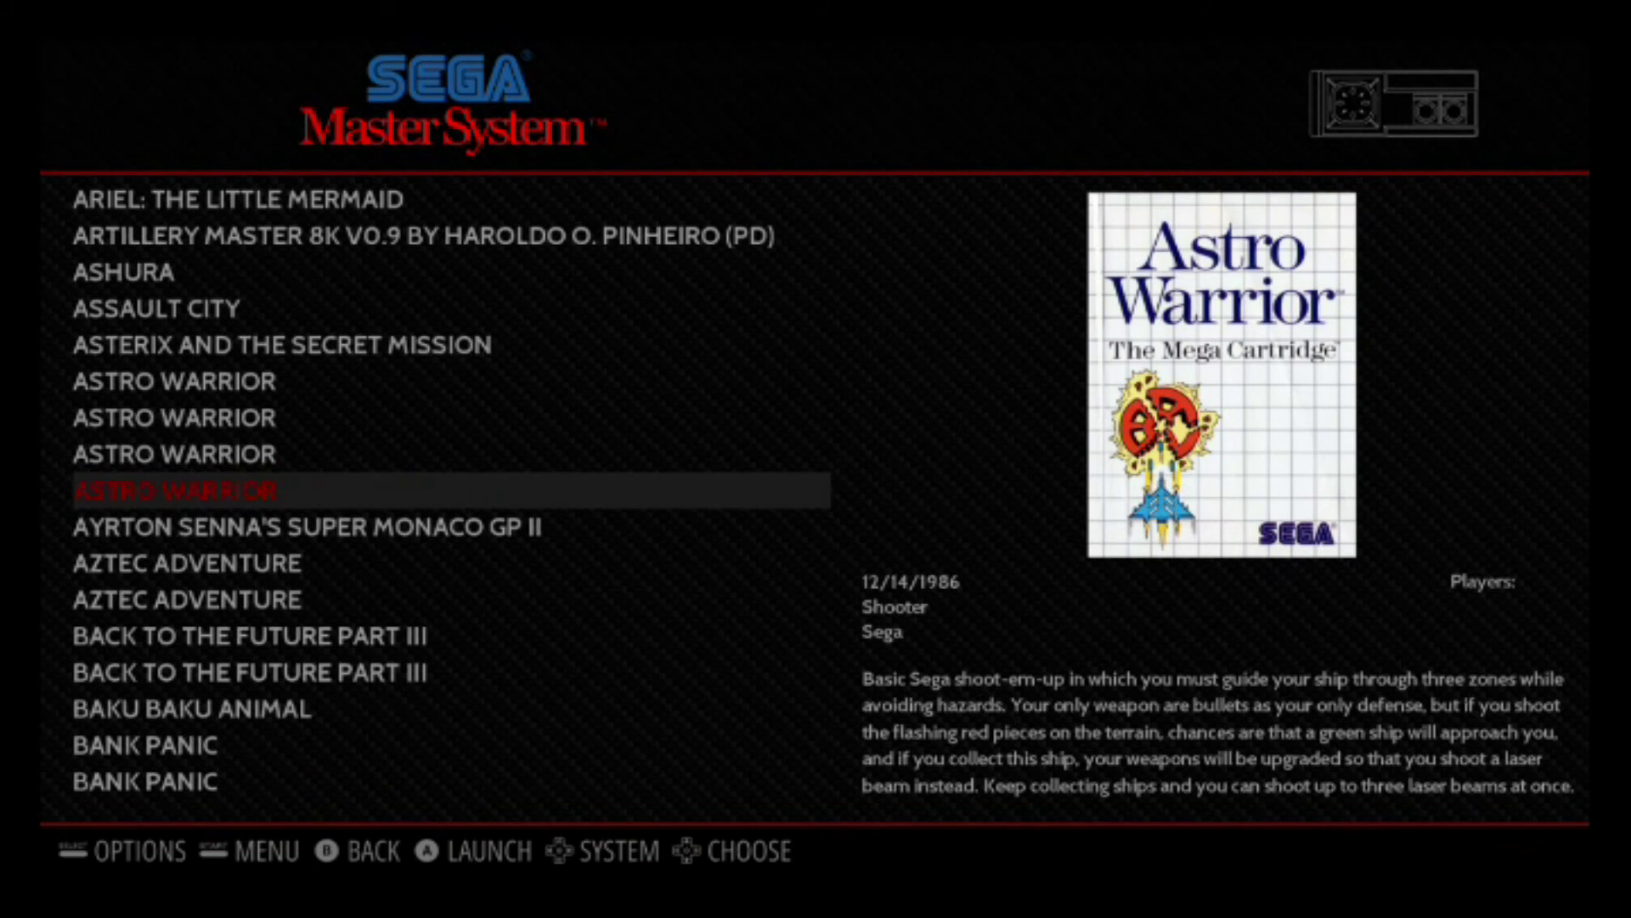
key("Up")
key("Down")
key("Down")
key("Down")
key("Down")
key("Down")
key("Down")
key("Down")
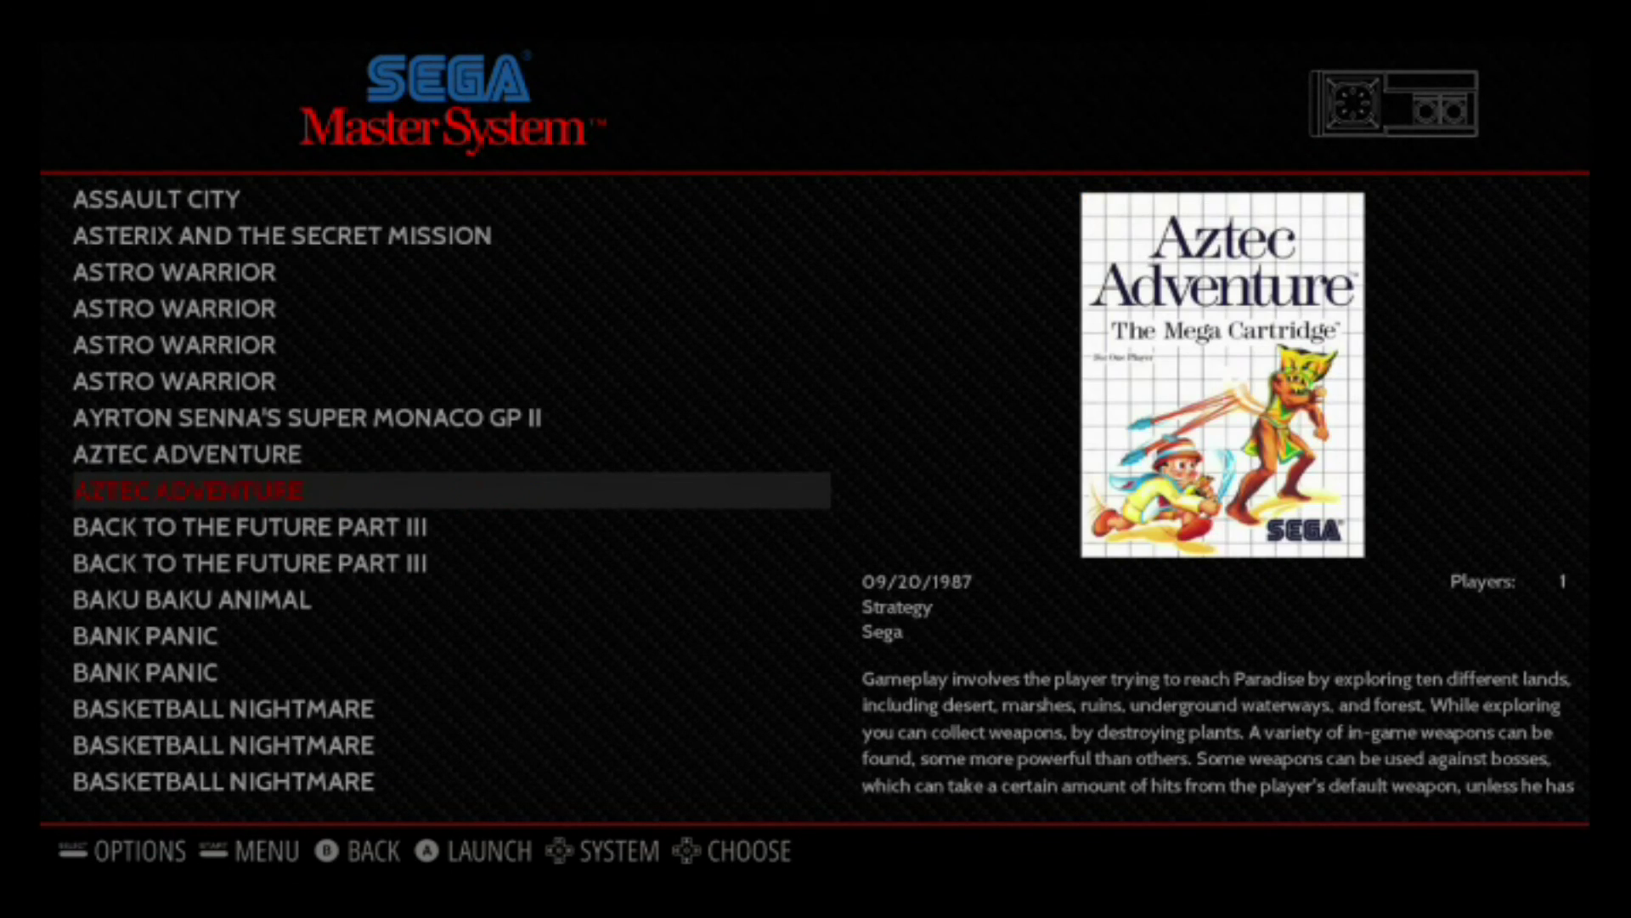
key("Down")
key("Down")
key("Down")
key("Down")
key("Down")
key("Down")
key("Down")
key("Down")
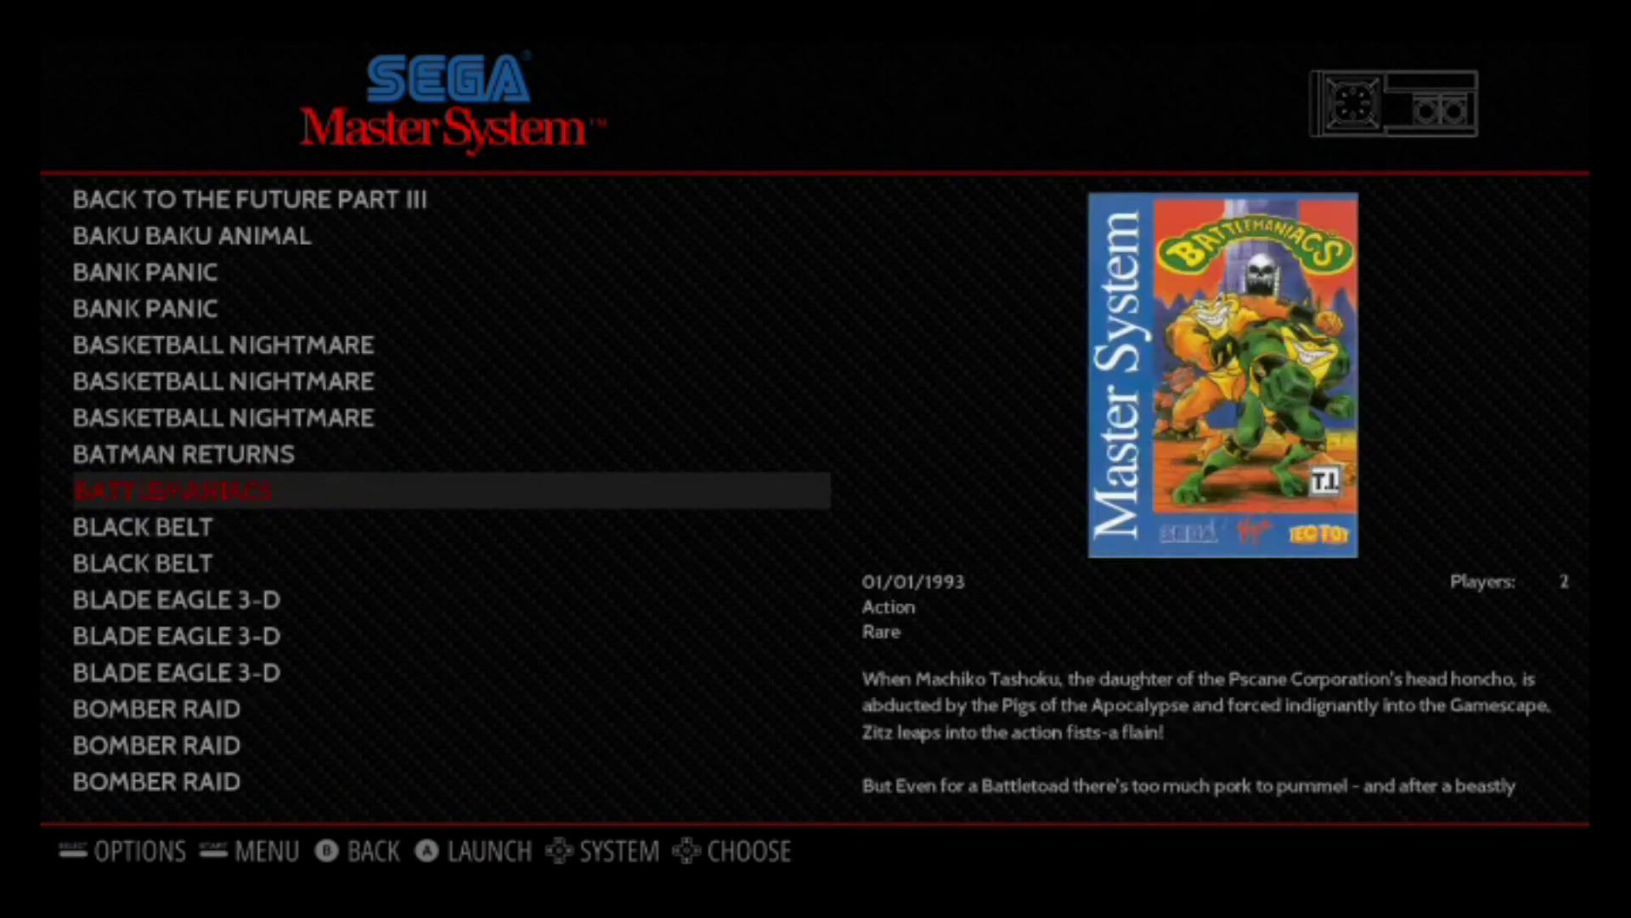
key("Down")
key("Down")
key("Down")
key("Down")
key("Down")
key("Down")
key("Down")
key("Down")
key("Down")
key("Down")
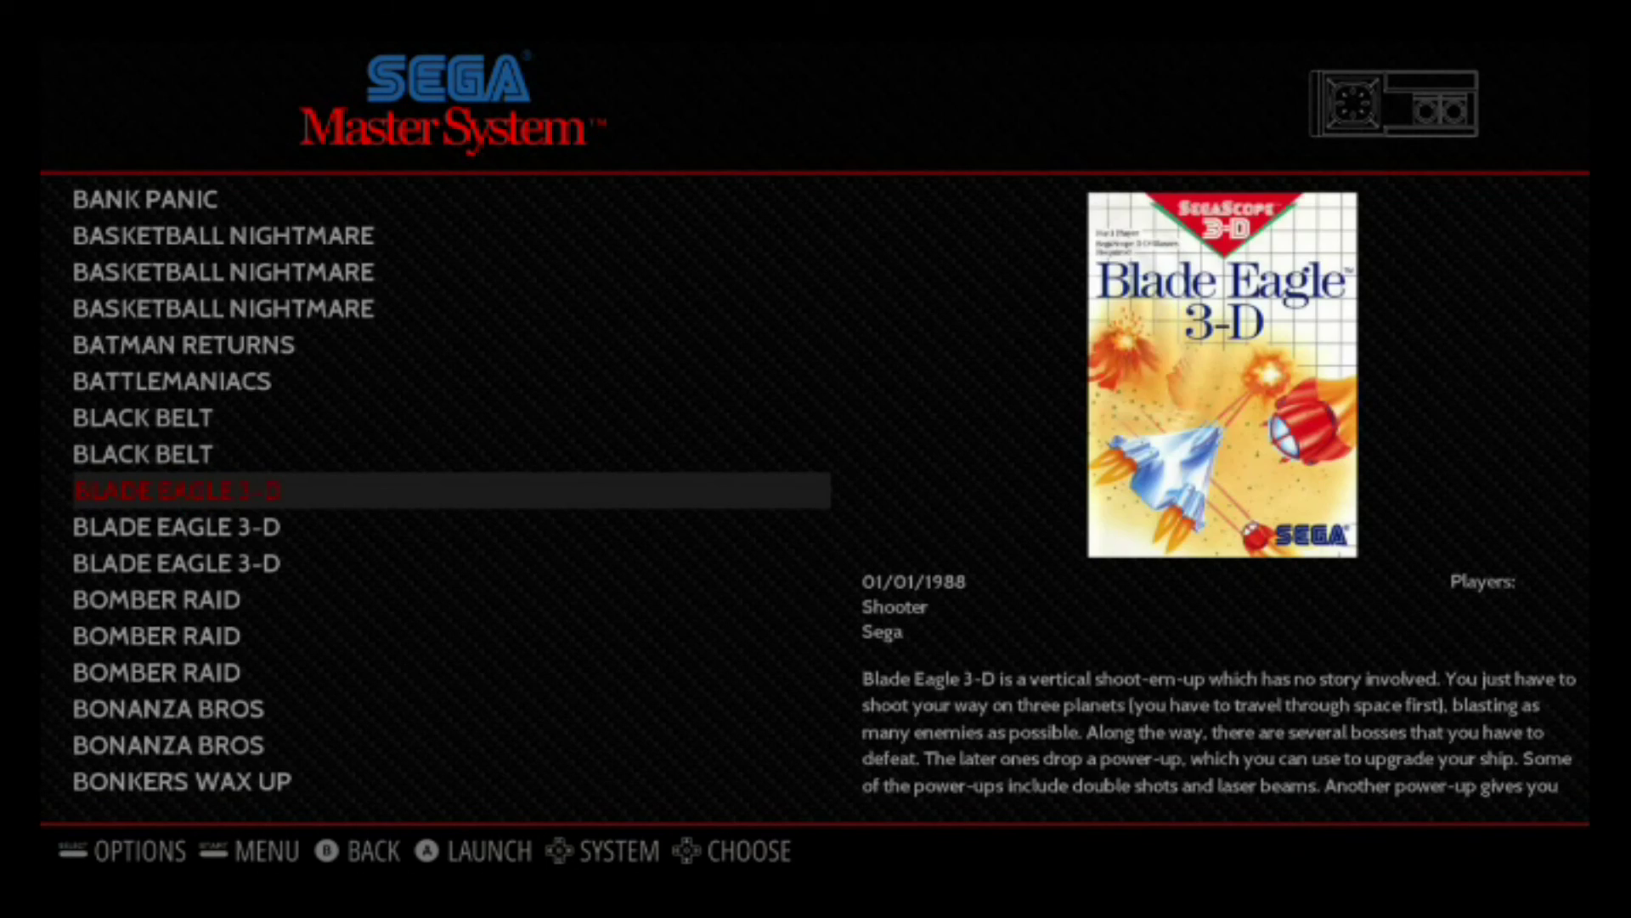
key("Down")
key("Down")
key("Down")
key("Down")
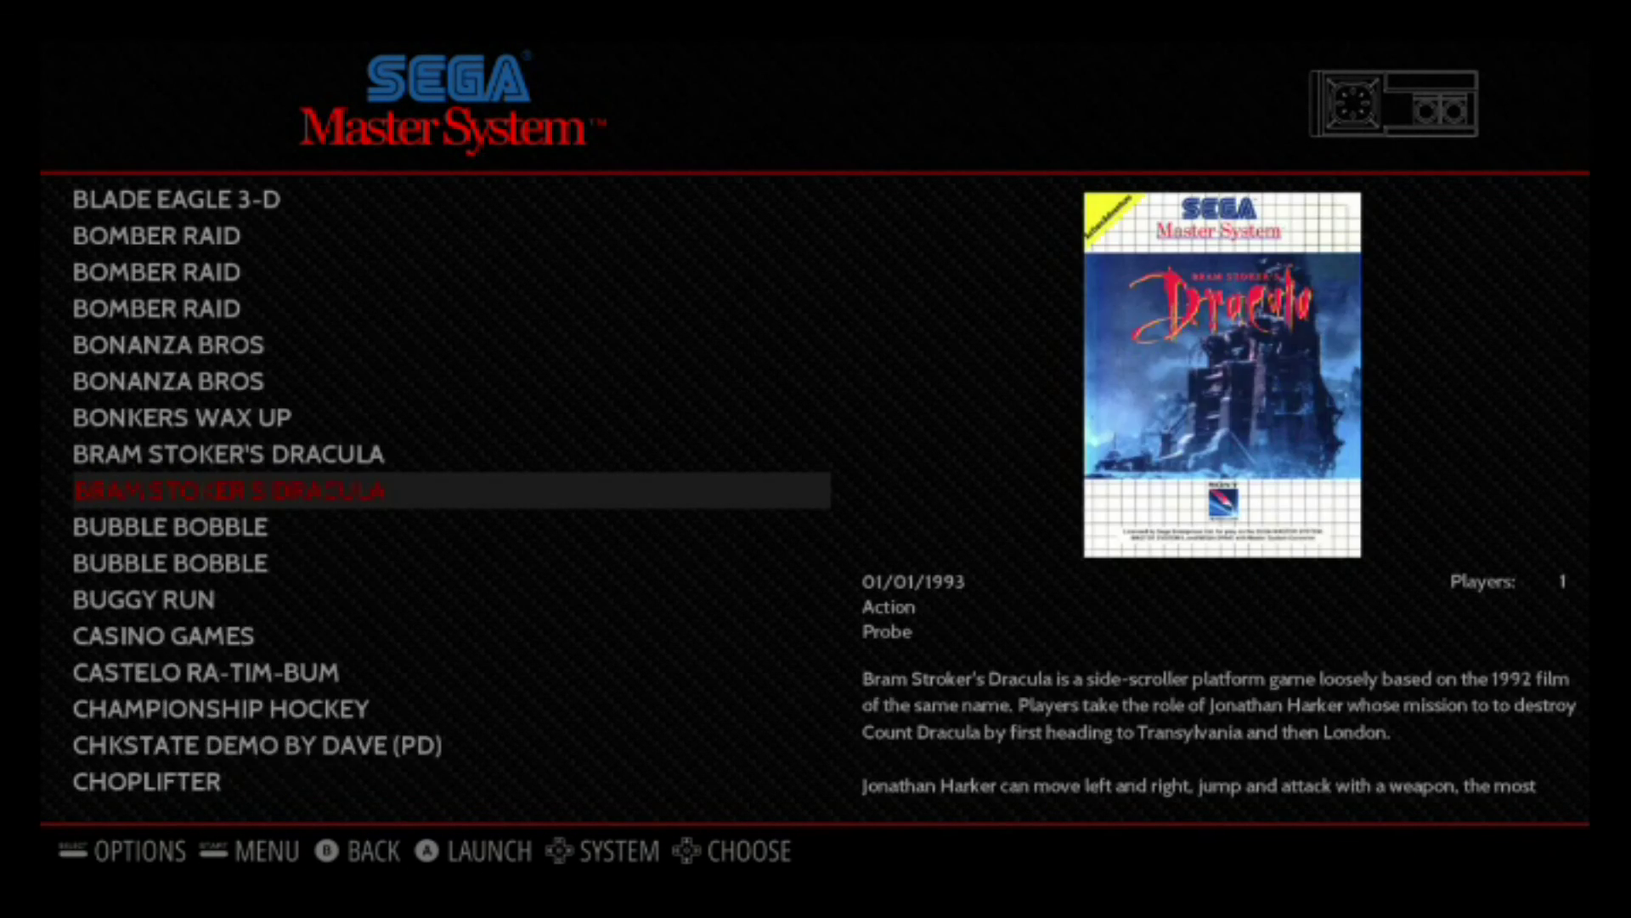
key("Down")
key("Down")
key("Down")
key("Down")
key("Down")
key("Down")
key("Down")
key("Down")
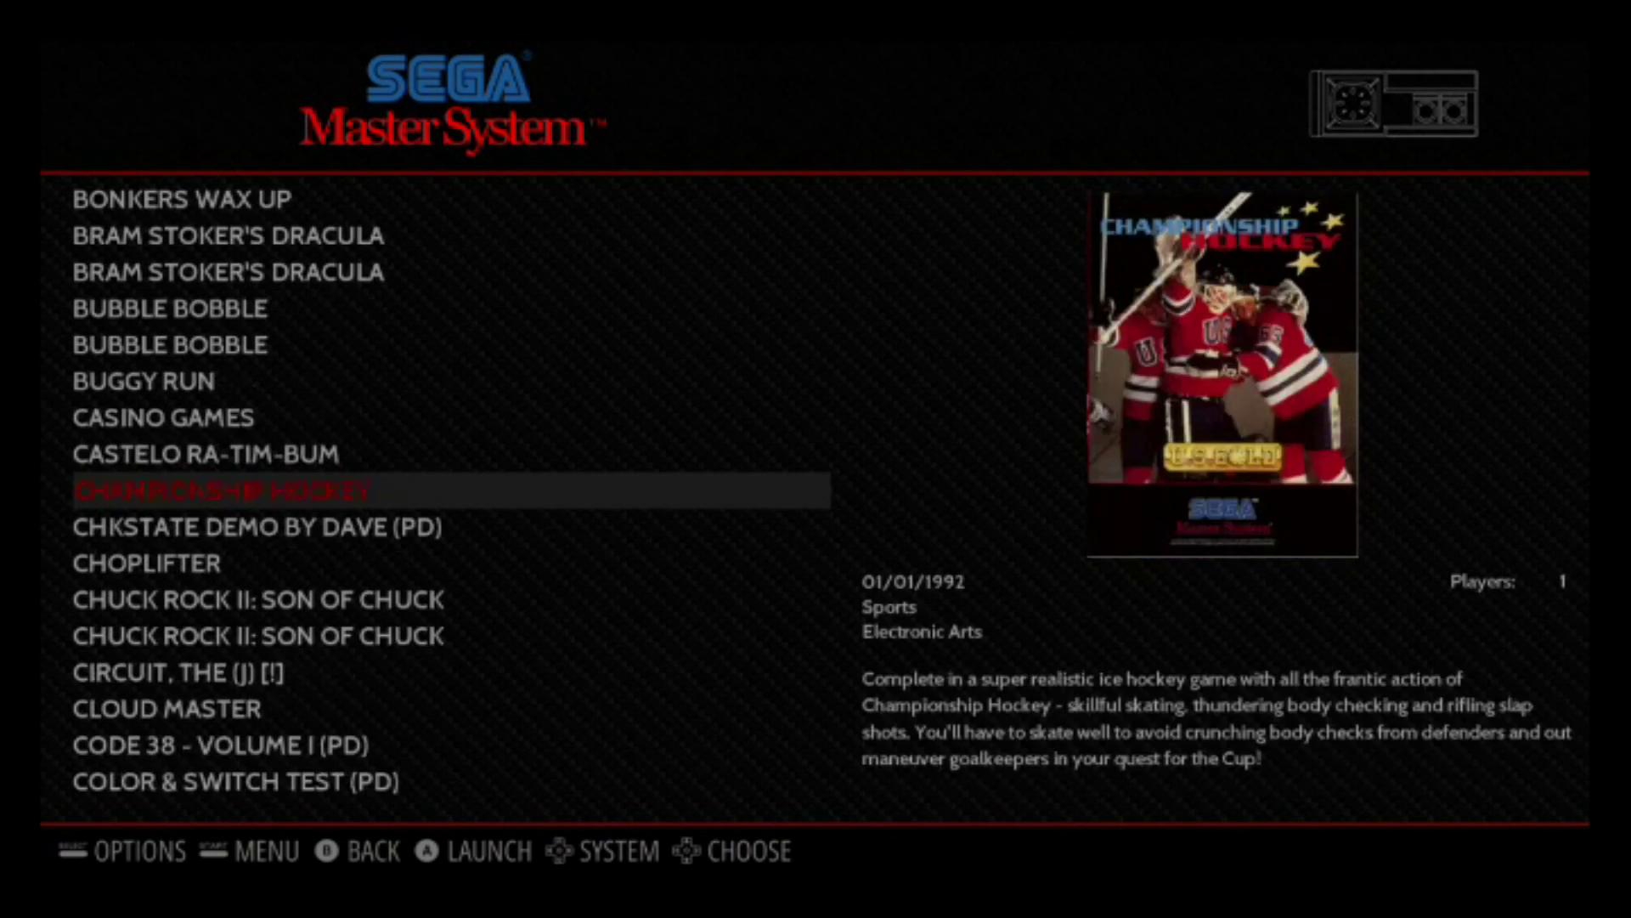
key("Down")
key("Down")
key("Down")
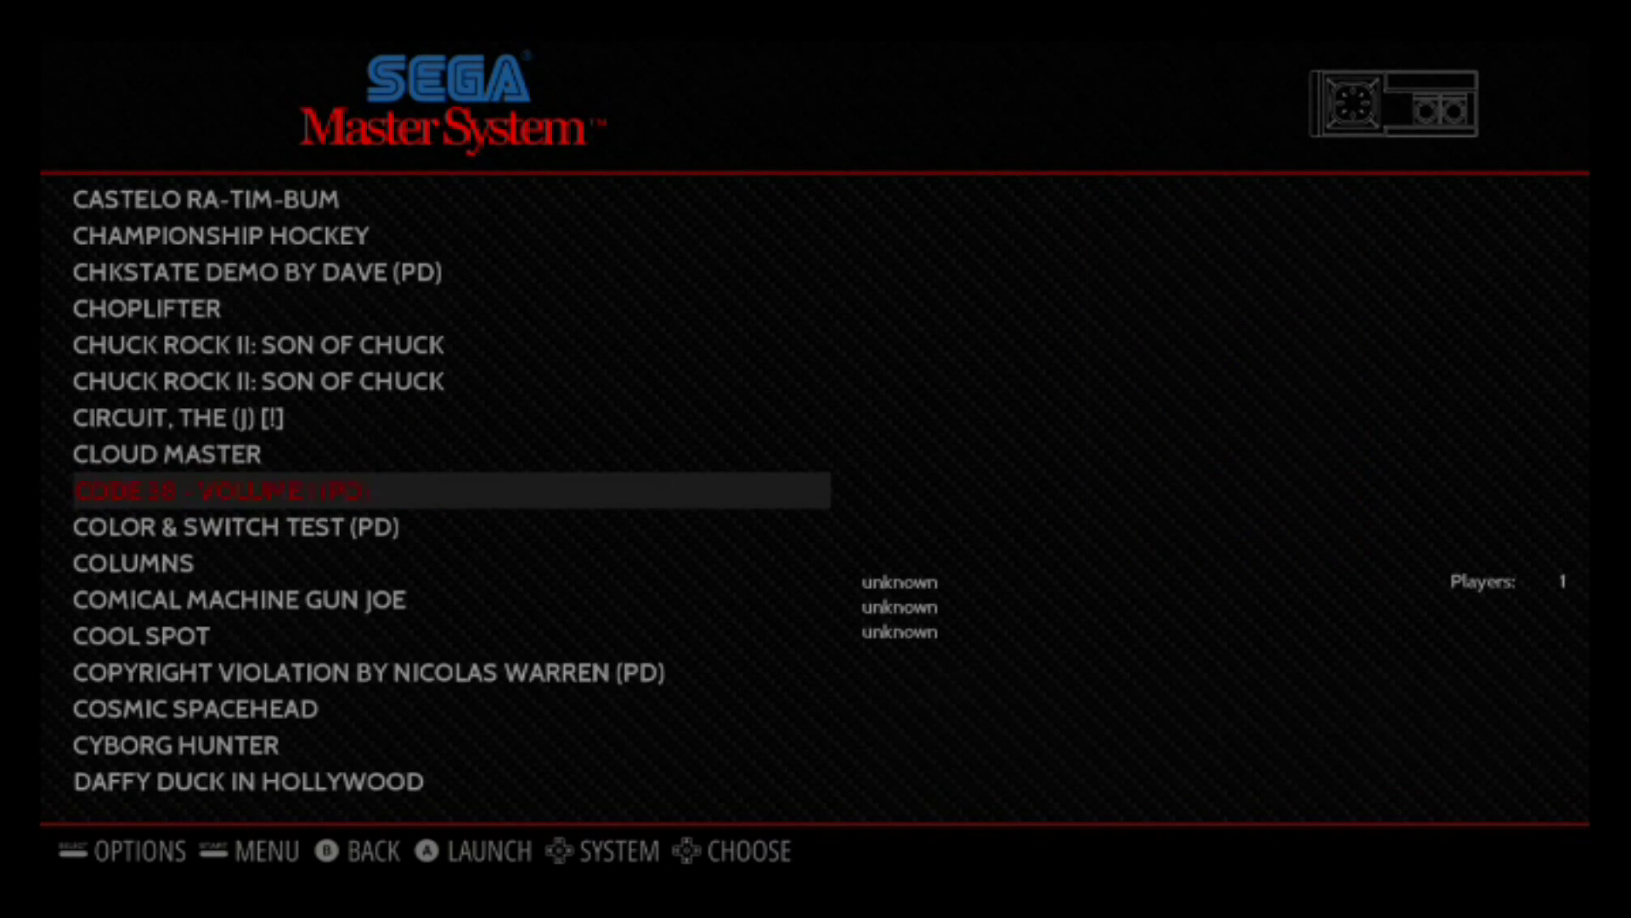
key("Down")
key("Down")
key("Down")
key("Down")
key("Down")
key("Down")
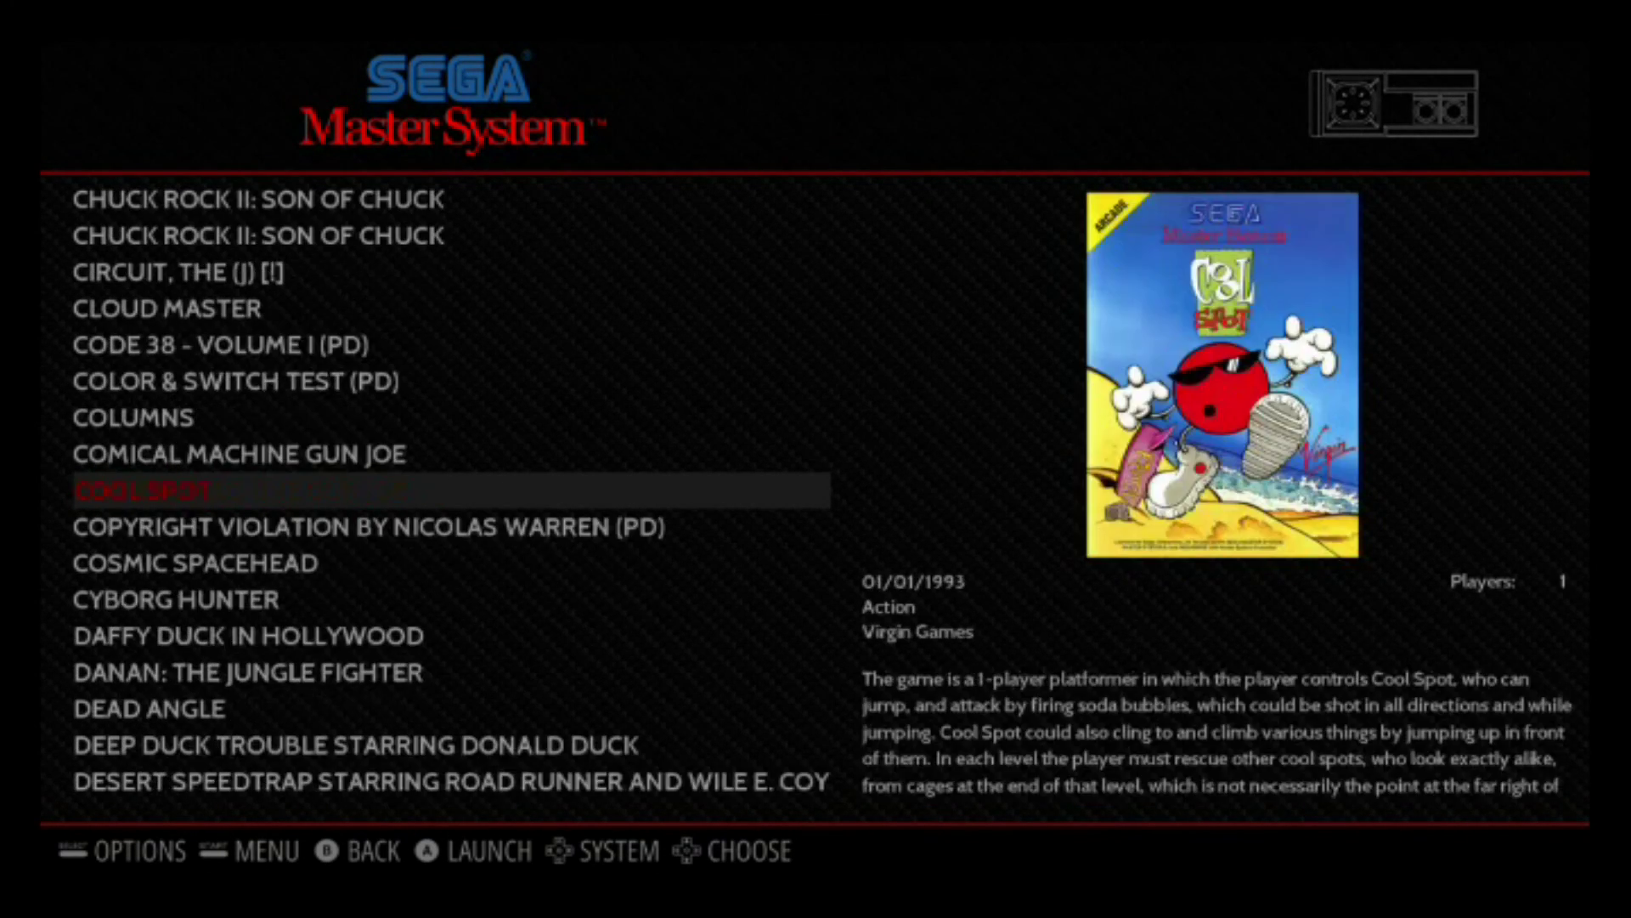
key("Down")
key("Down")
key("Down")
key("Down")
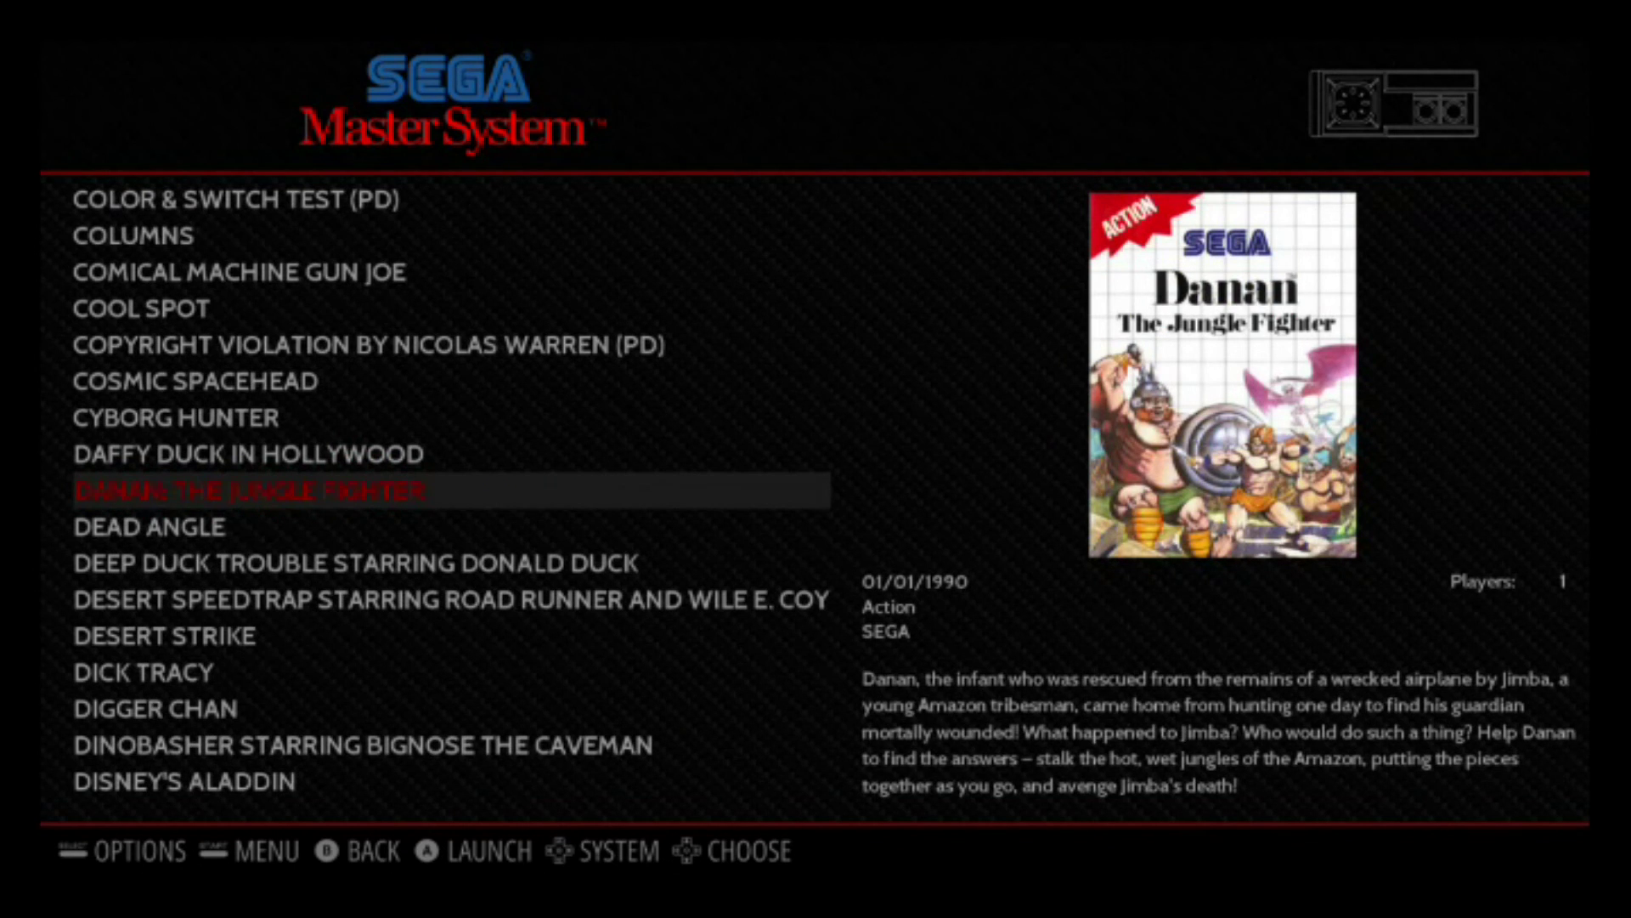
key("Down")
key("Down")
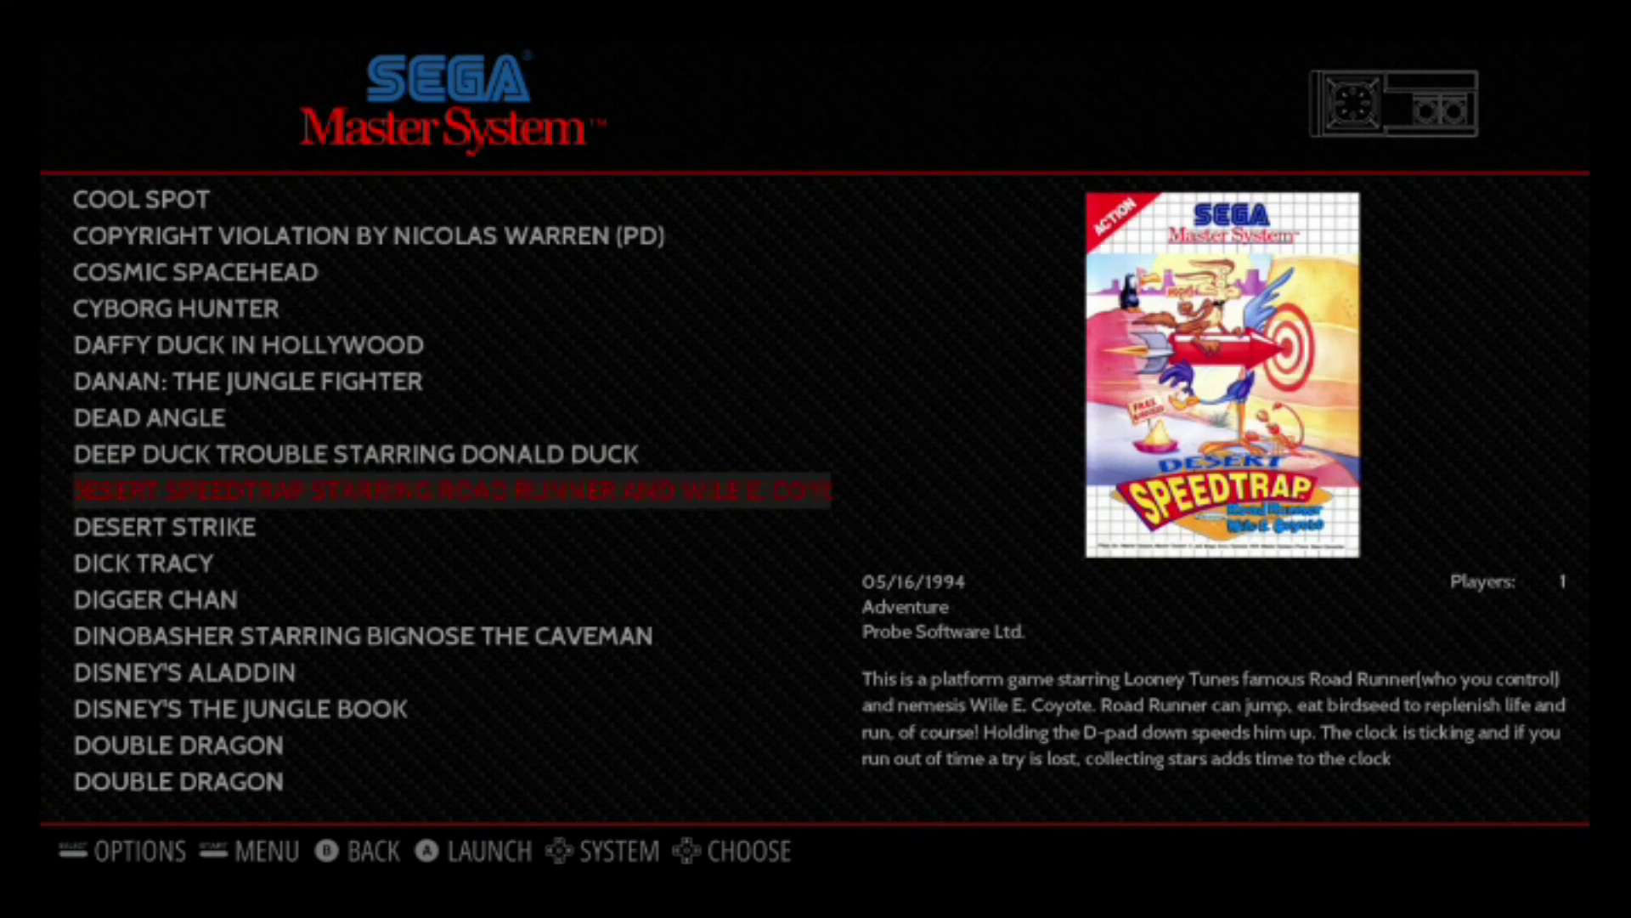
- Browse Digger Chan, Disney's Aladdin, Double Dragon, Double Hawk and Earthworm Jim, then exit to the carousel
key("Down")
key("Down")
key("Down")
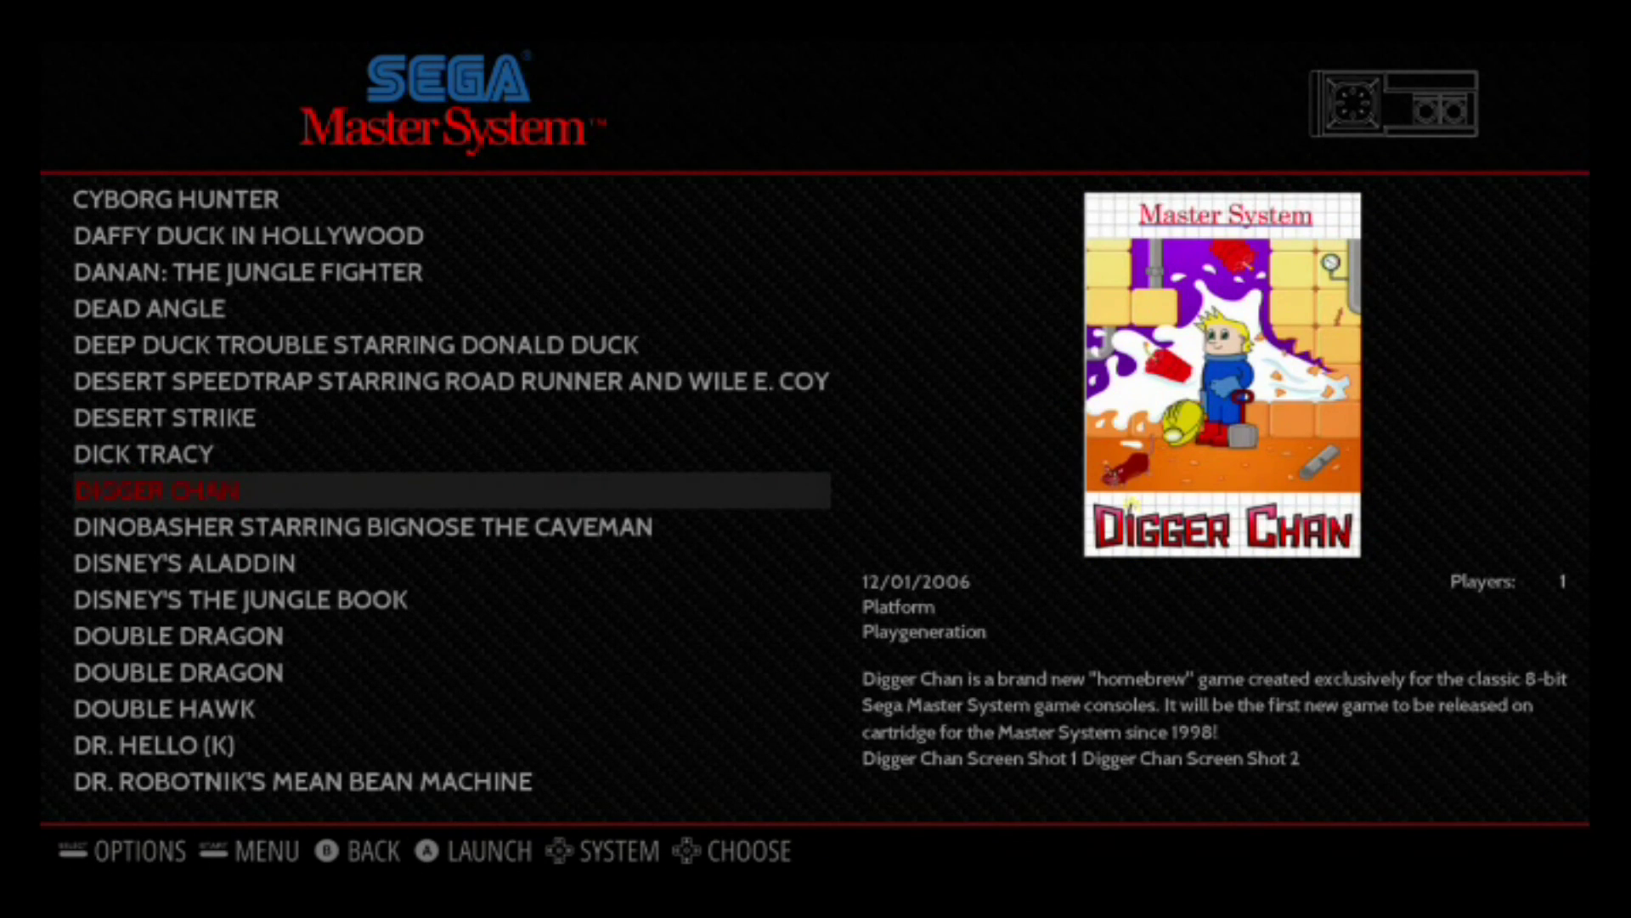
key("Down")
key("Down")
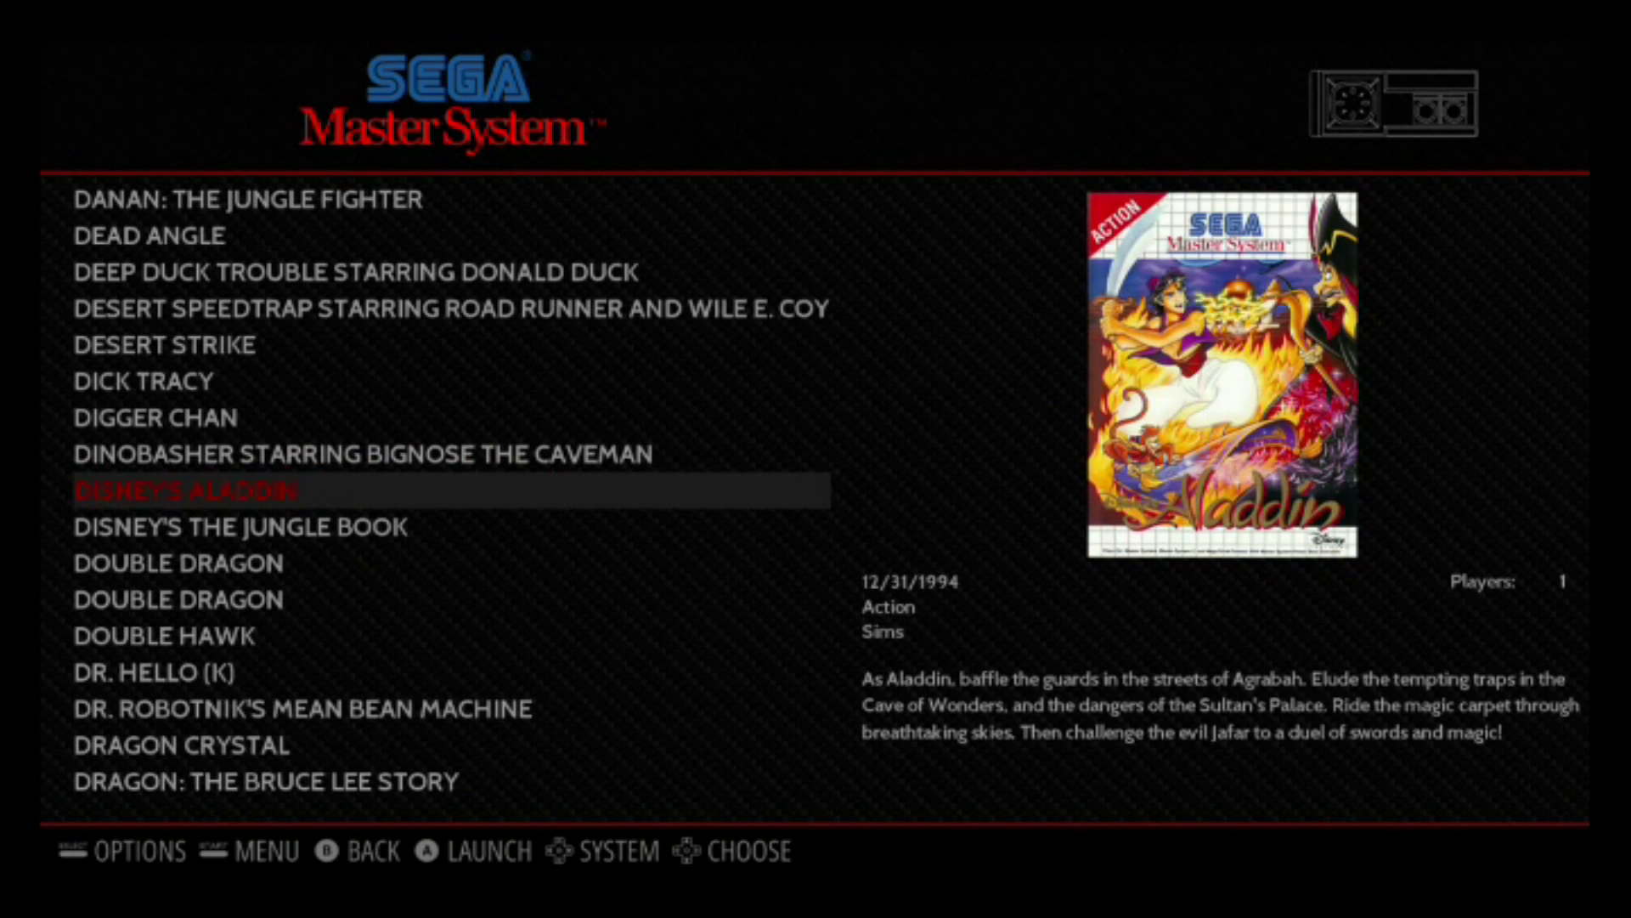
key("Down")
key("Down")
key("Down")
key("Down")
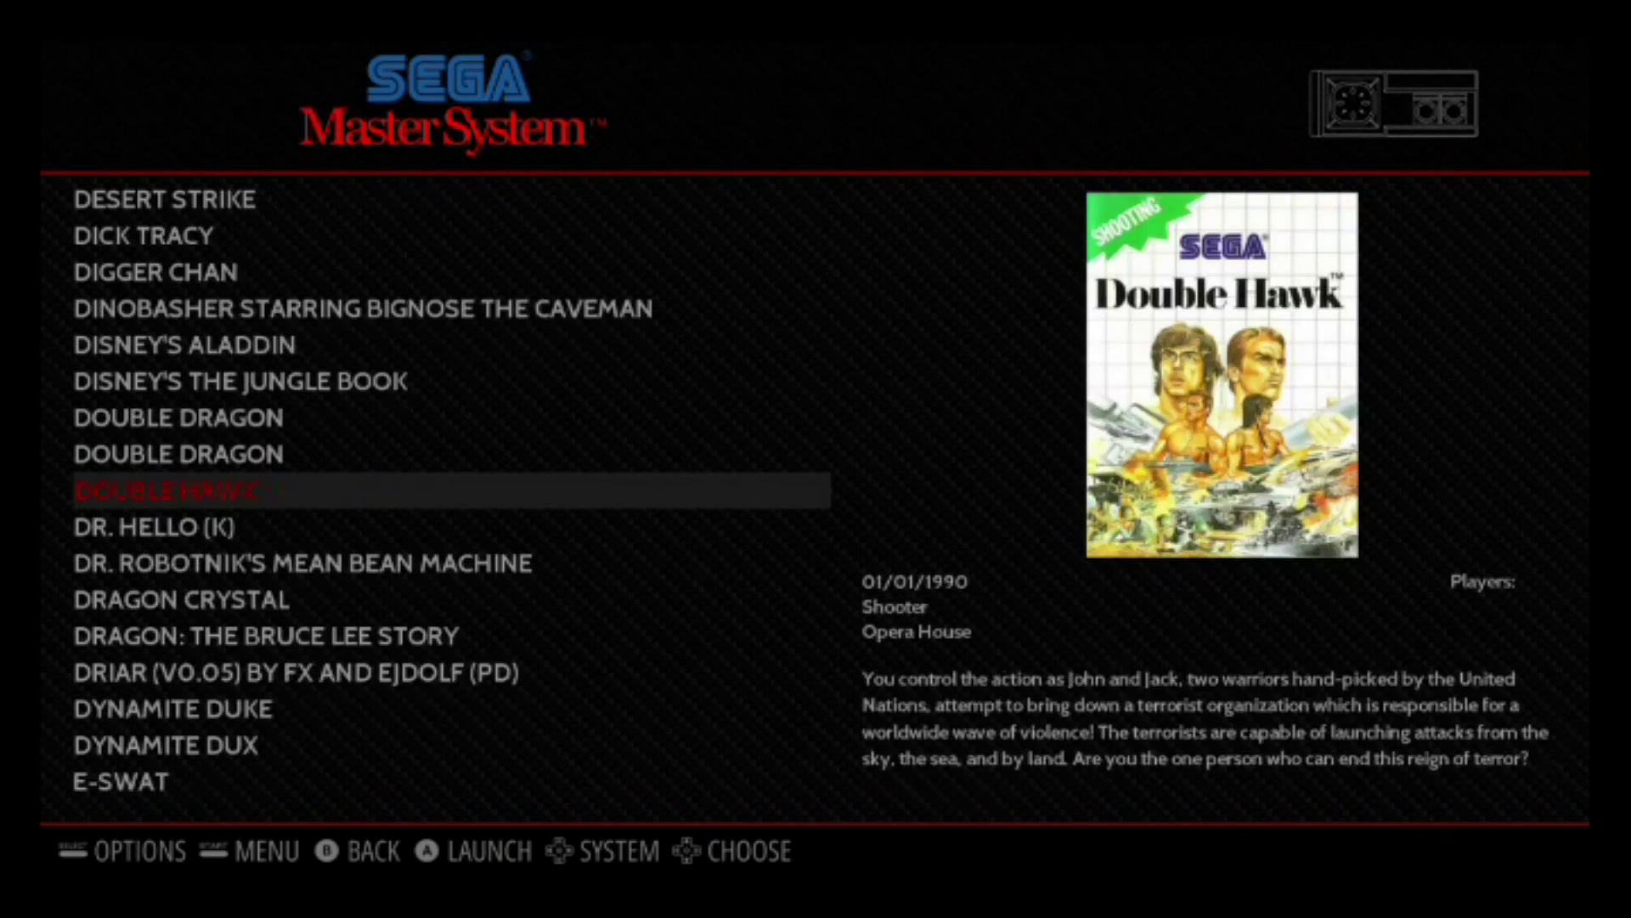
key("Up")
key("Up")
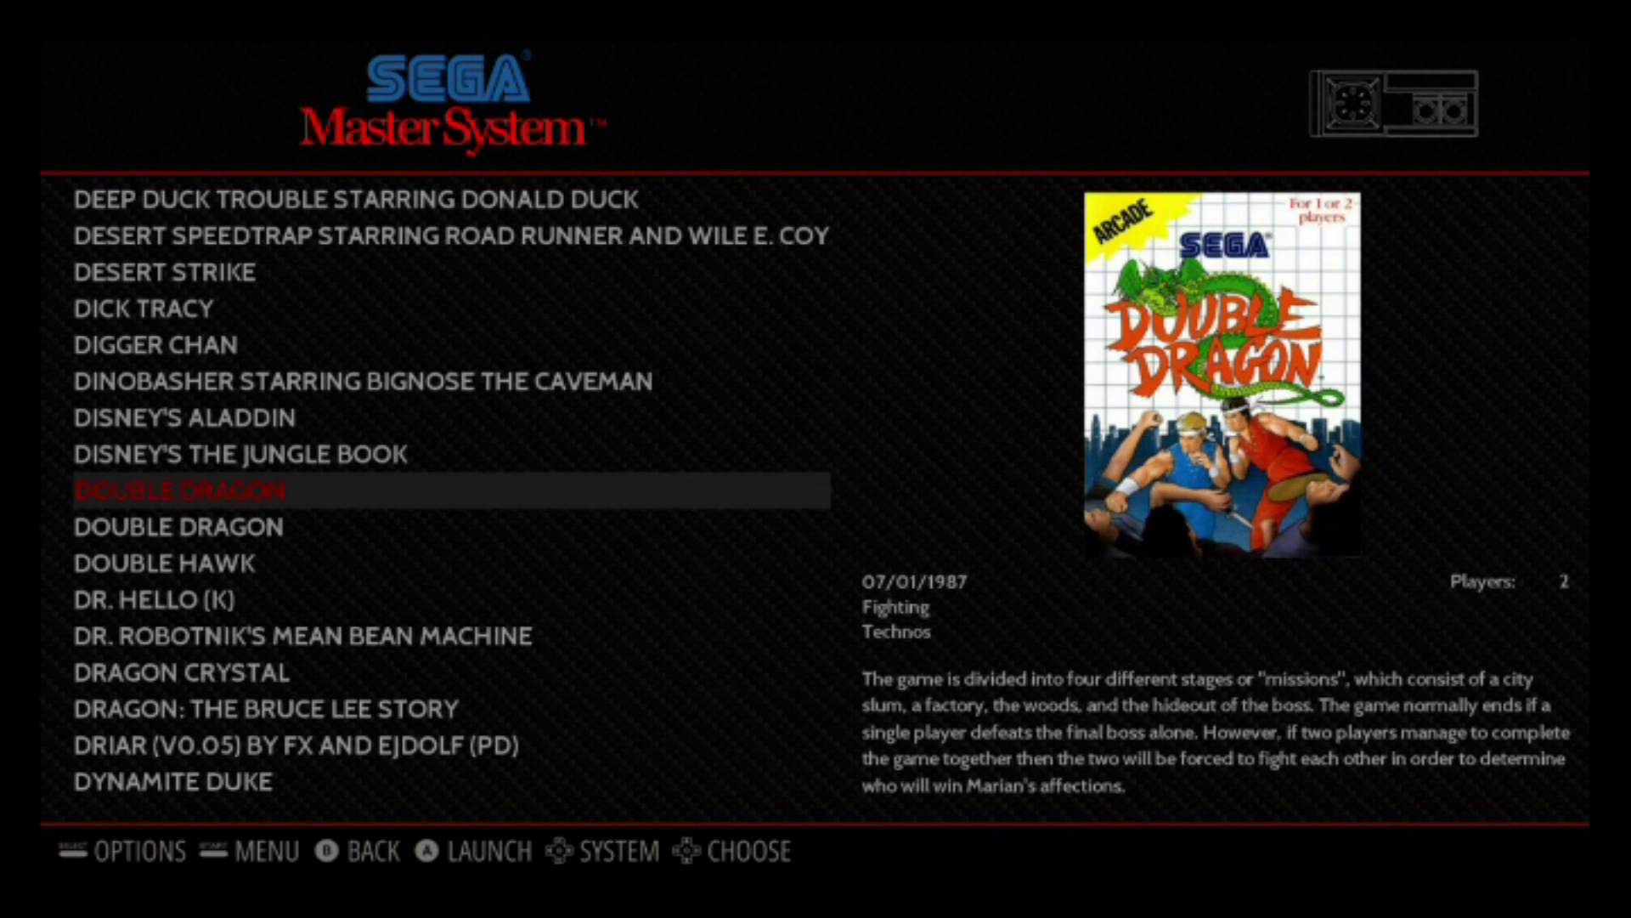
key("Down")
key("Down")
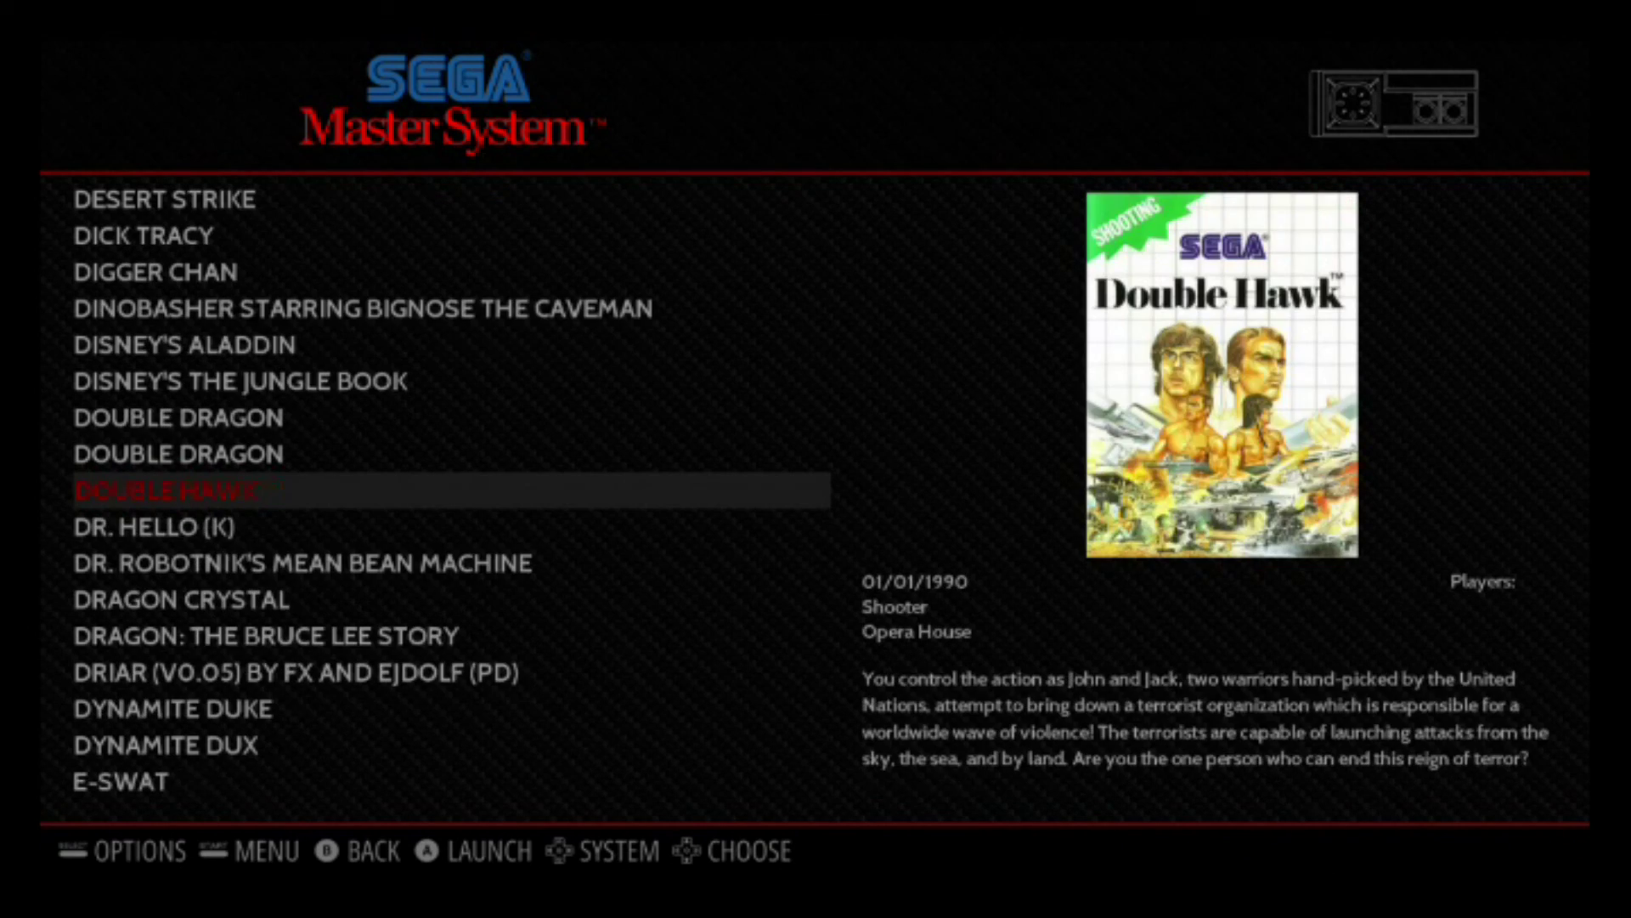
key("Up")
key("Up")
key("Down")
key("Down")
key("Down")
key("Down")
key("Down")
key("Down")
key("Down")
key("Down")
key("Down")
key("Down")
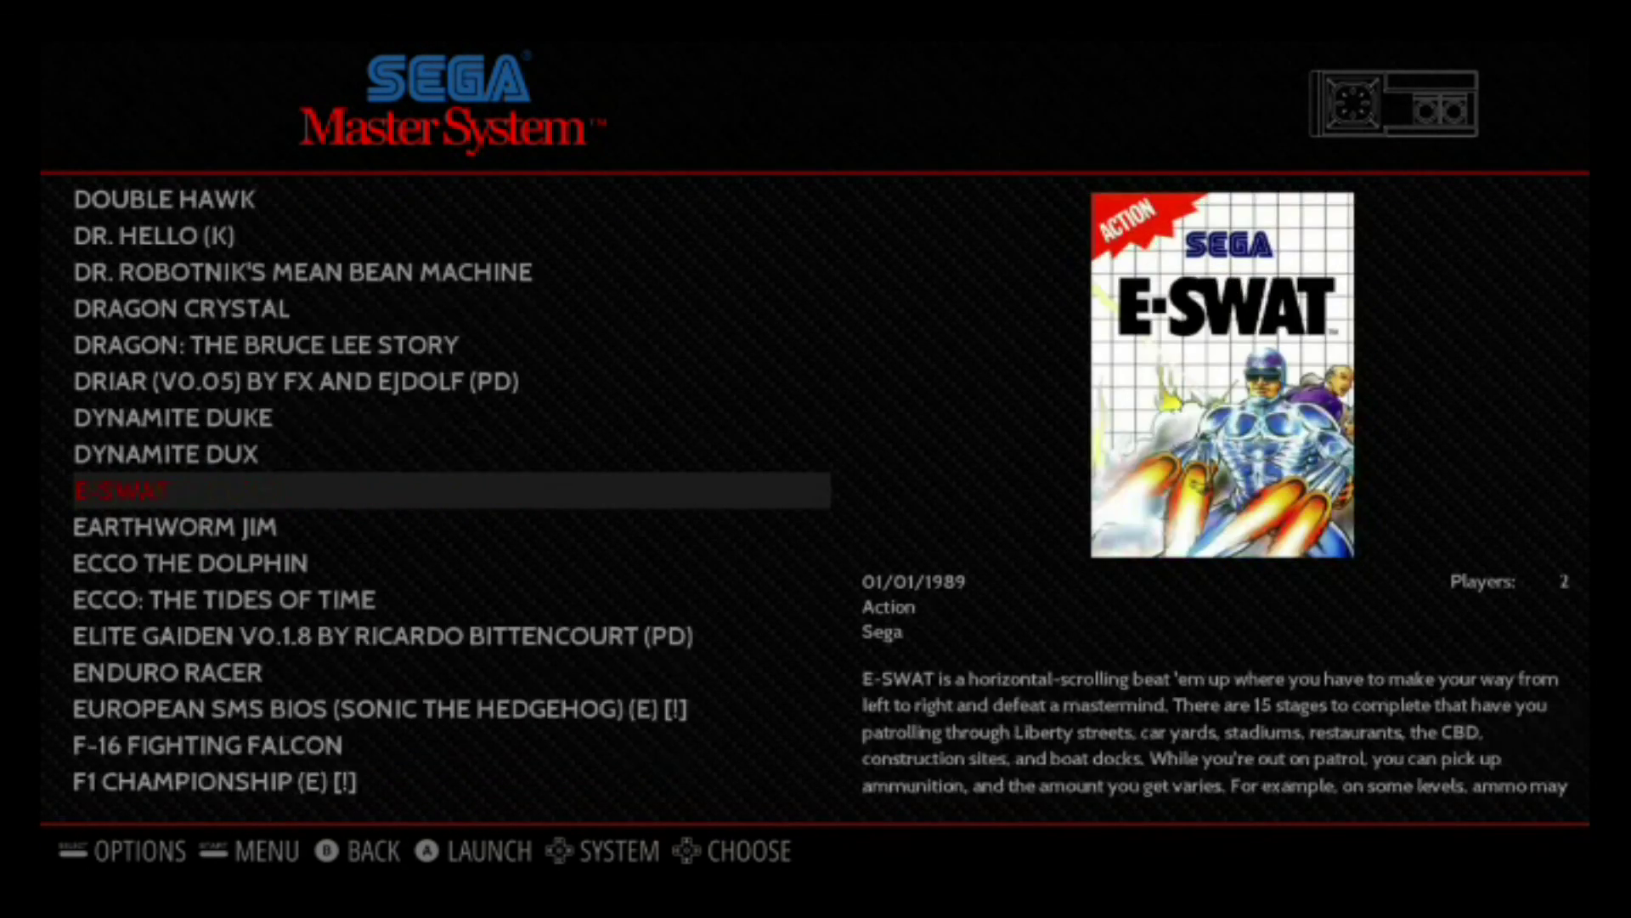
key("Down")
key("Right")
key("Right")
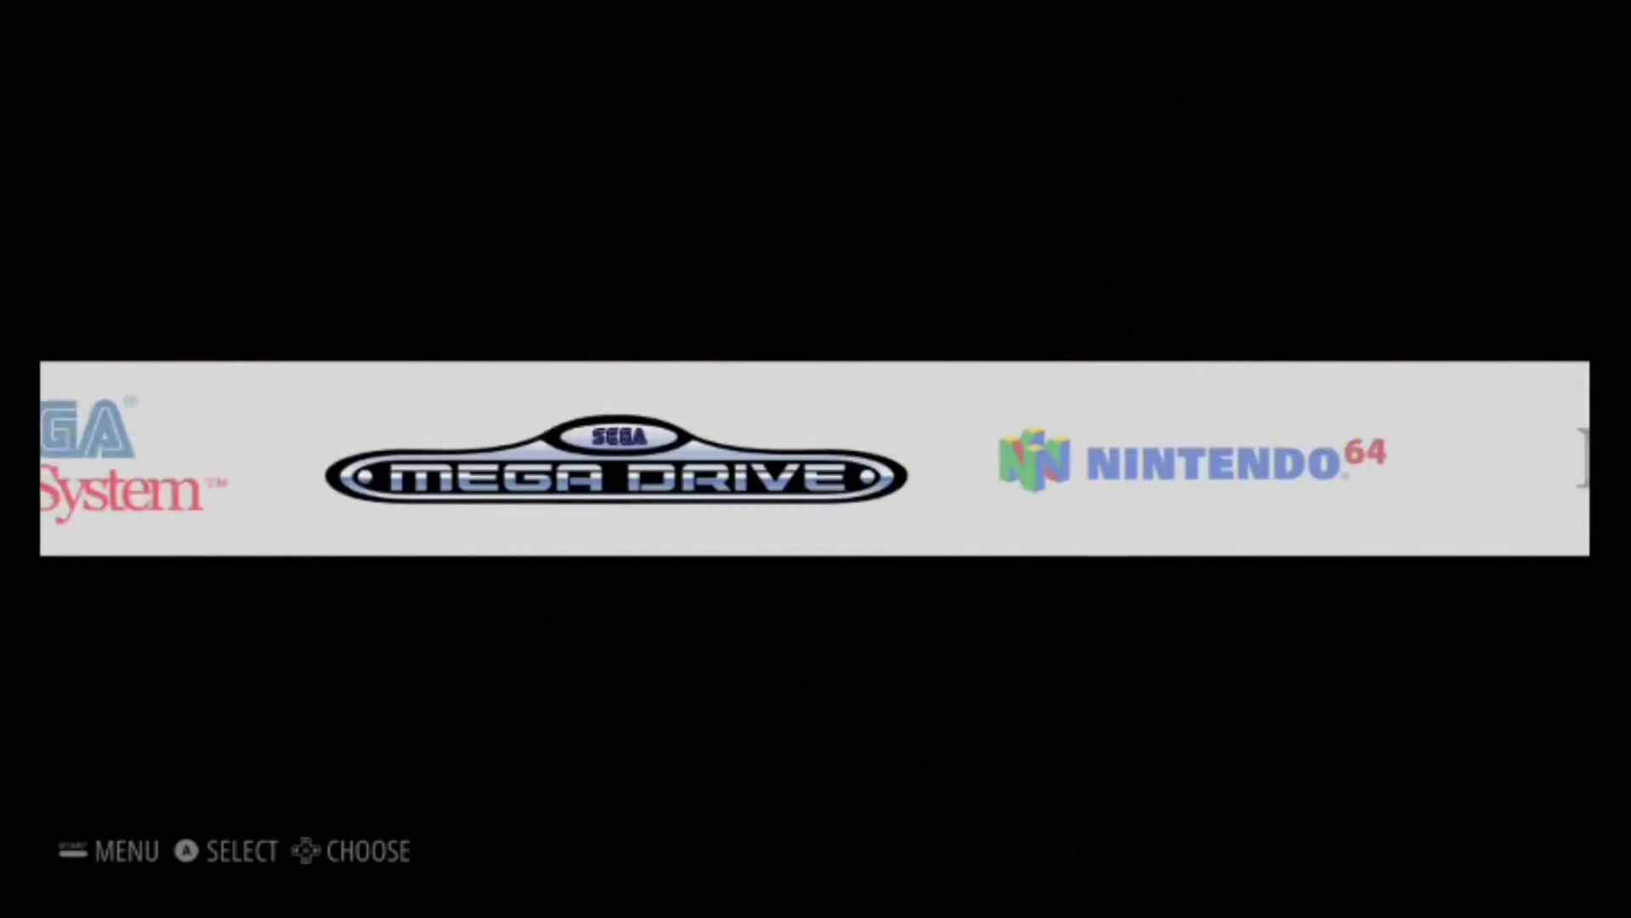
- Open the Mega Drive game list briefly, then back out to the carousel
key("Return")
key("Down")
key("Down")
key("Down")
key("Down")
key("Down")
key("Down")
key("Down")
key("Down")
key("Down")
key("Down")
key("Down")
key("Down")
key("Down")
key("Down")
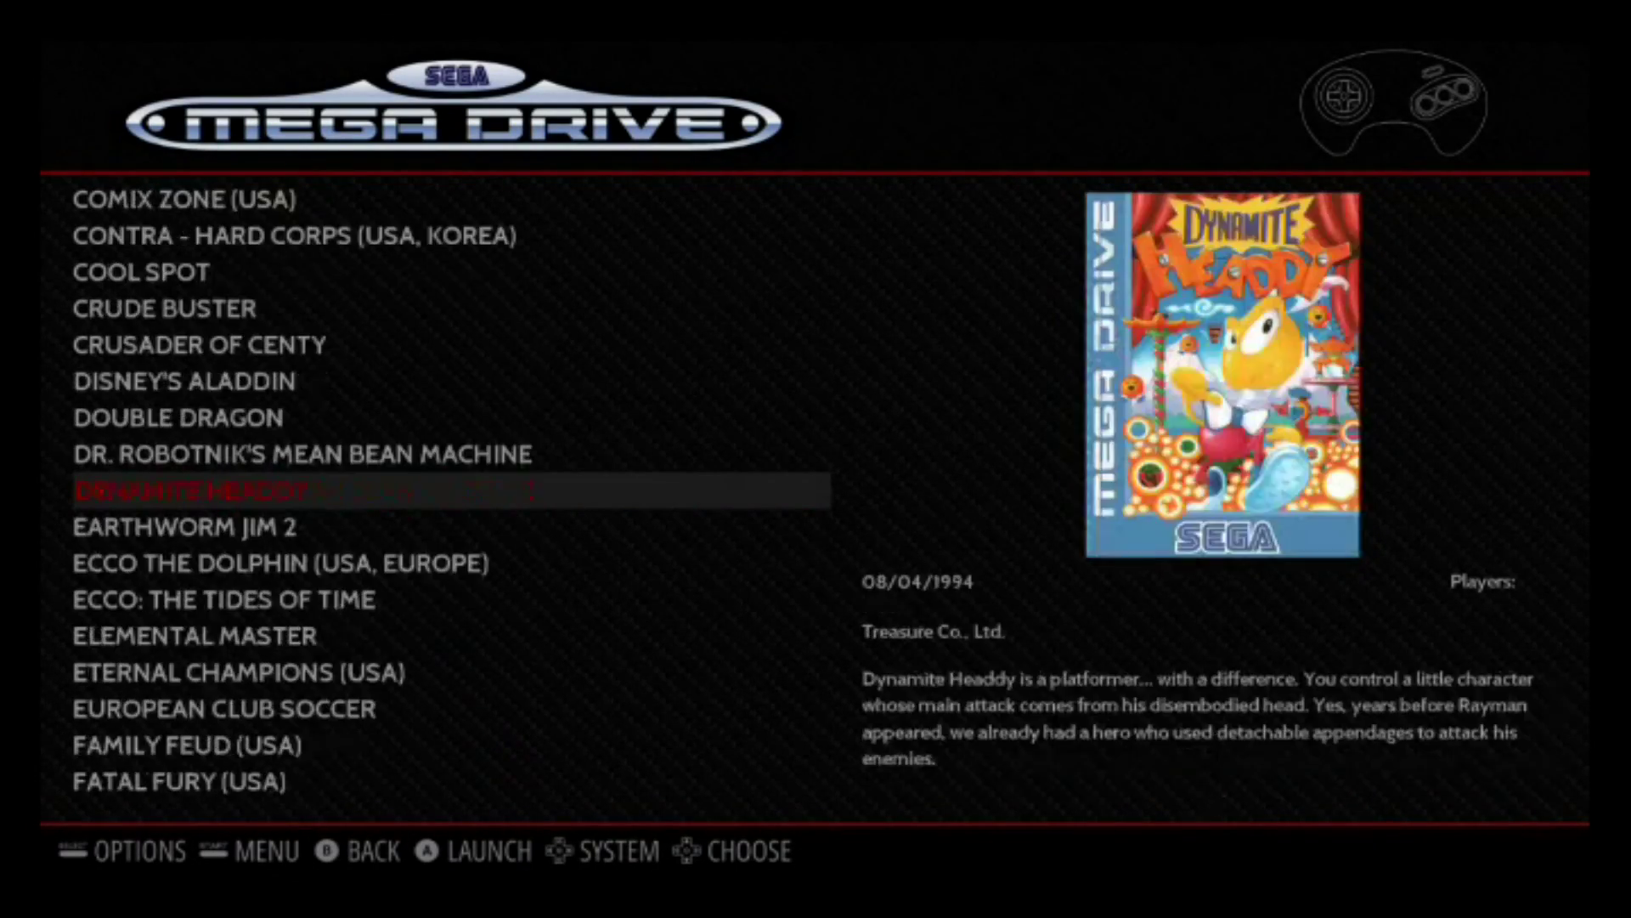
key("Escape")
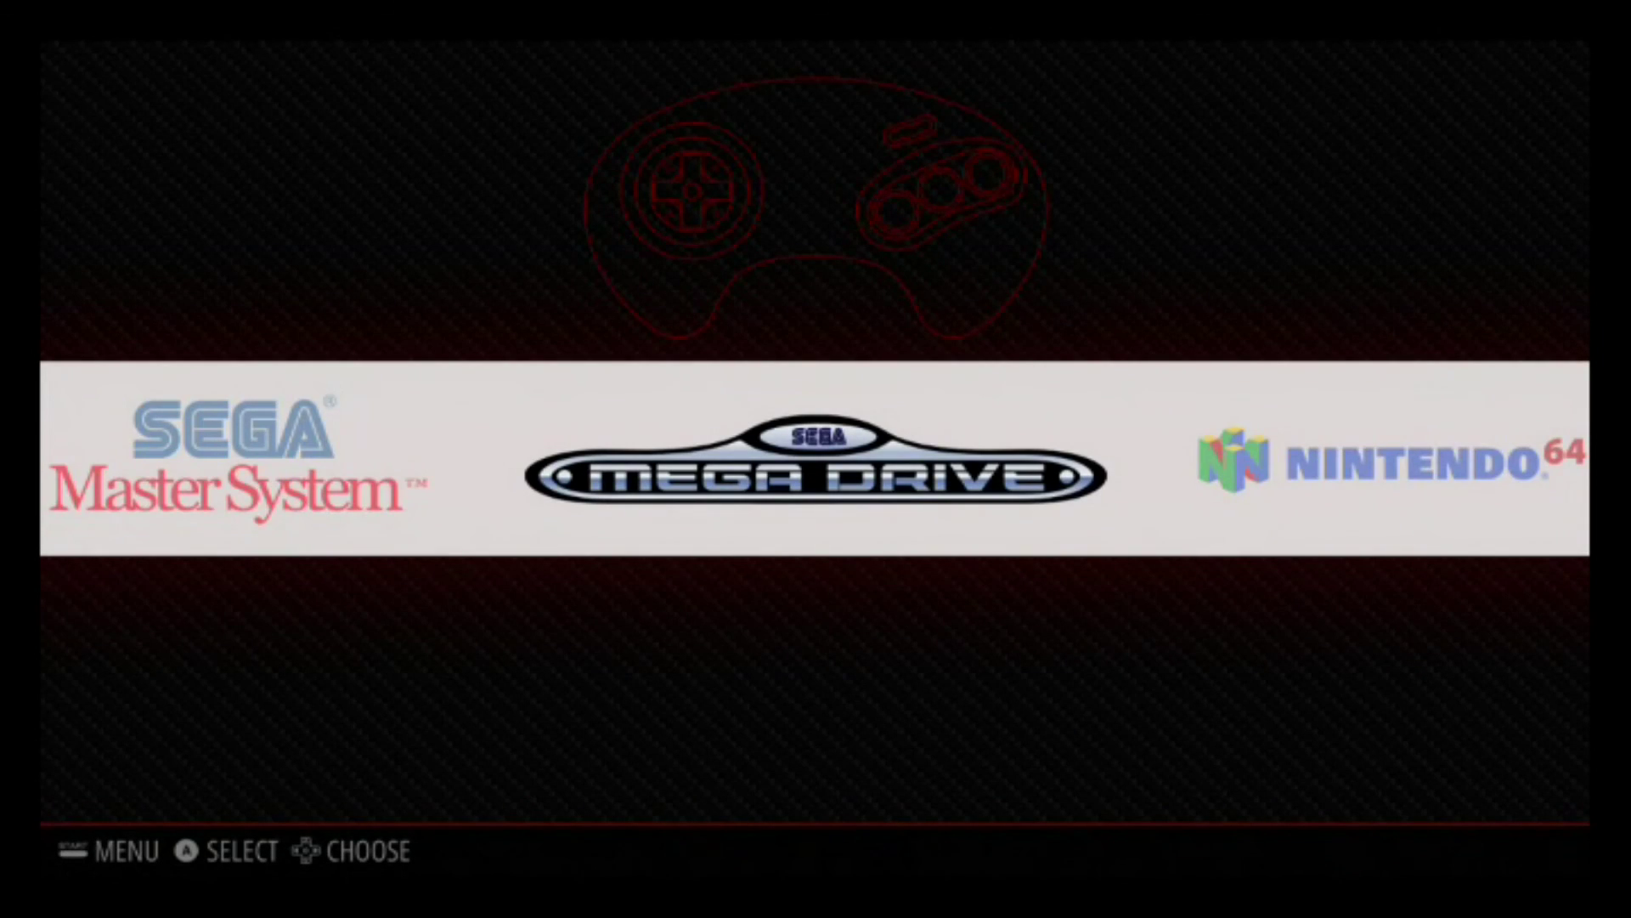
- Move the system carousel past Master System to Game Boy Color
key("Right")
key("Right")
key("Left")
key("Left")
key("Left")
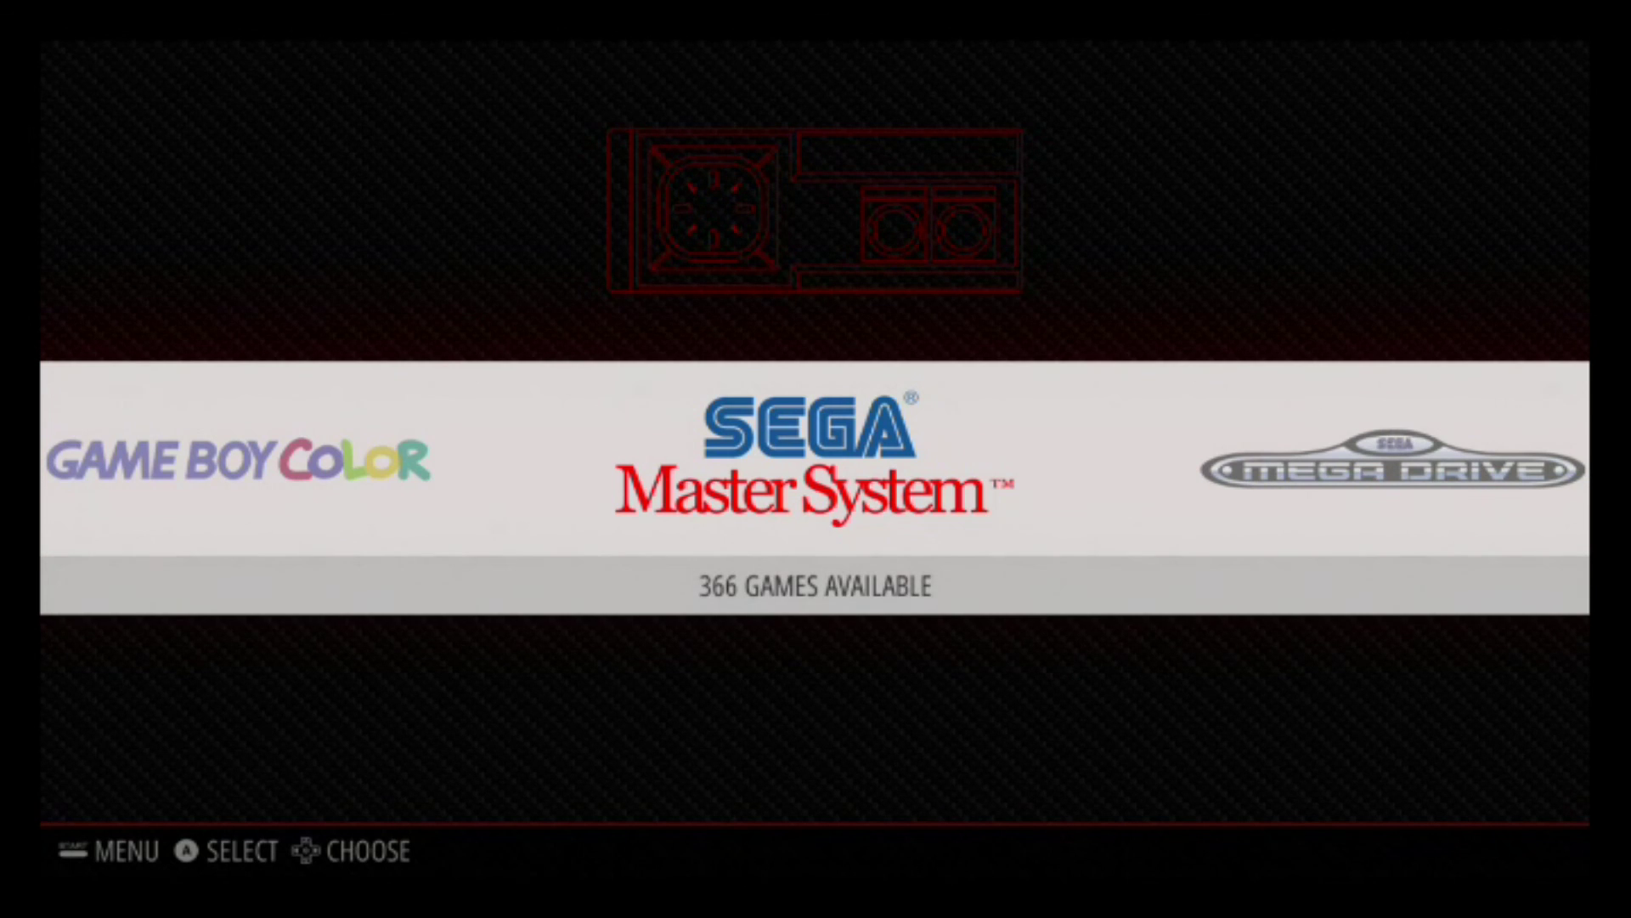
key("Left")
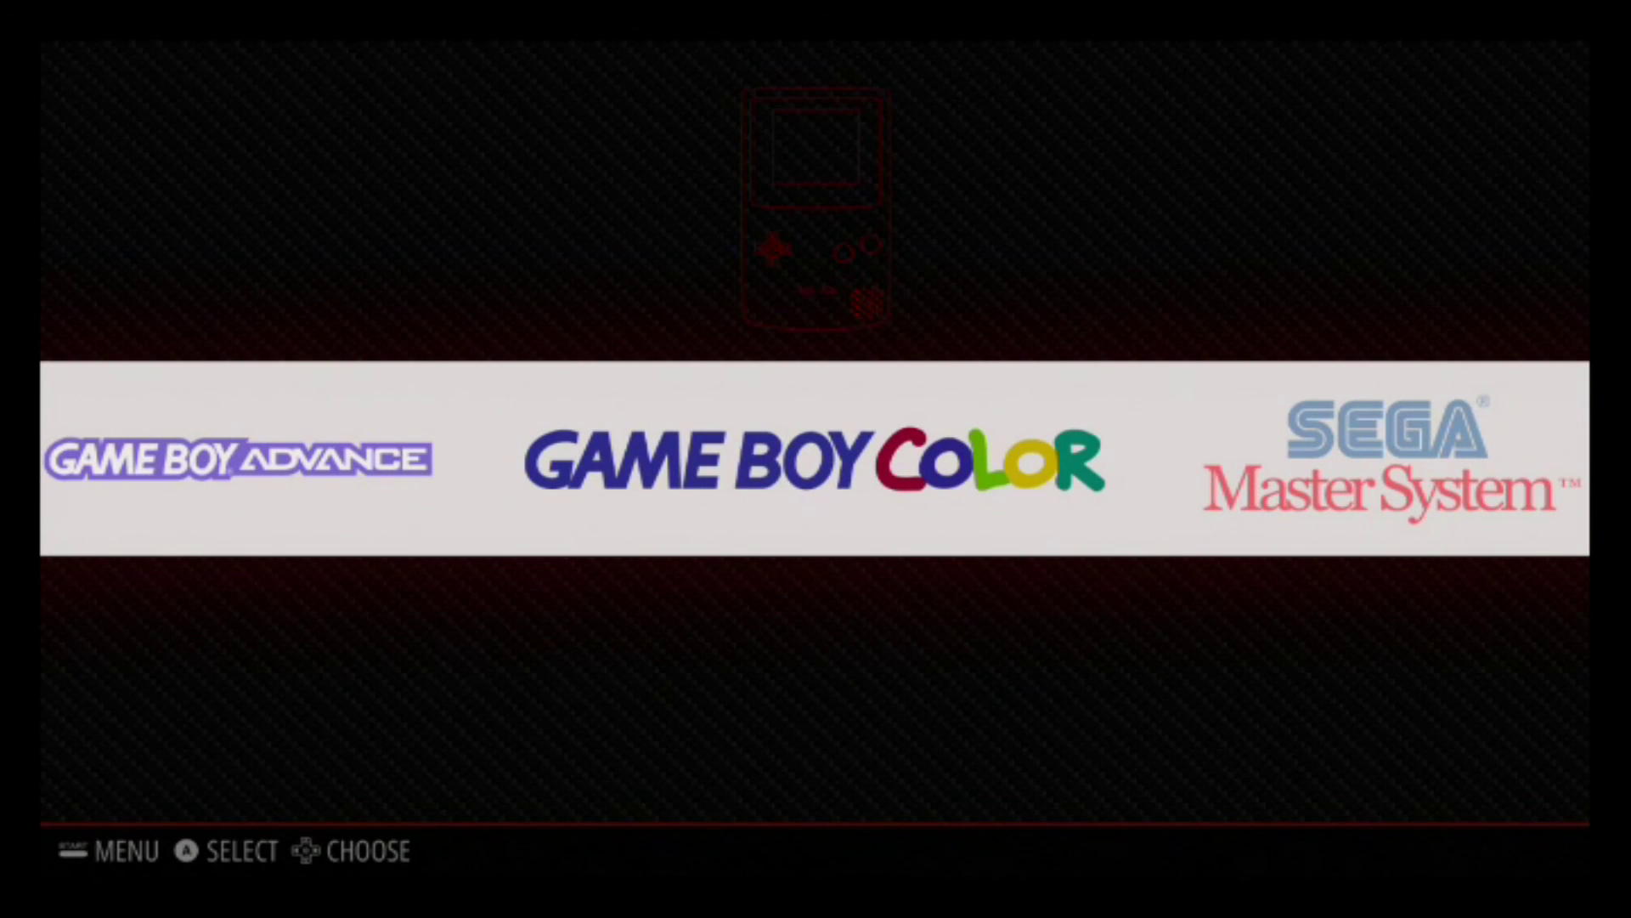